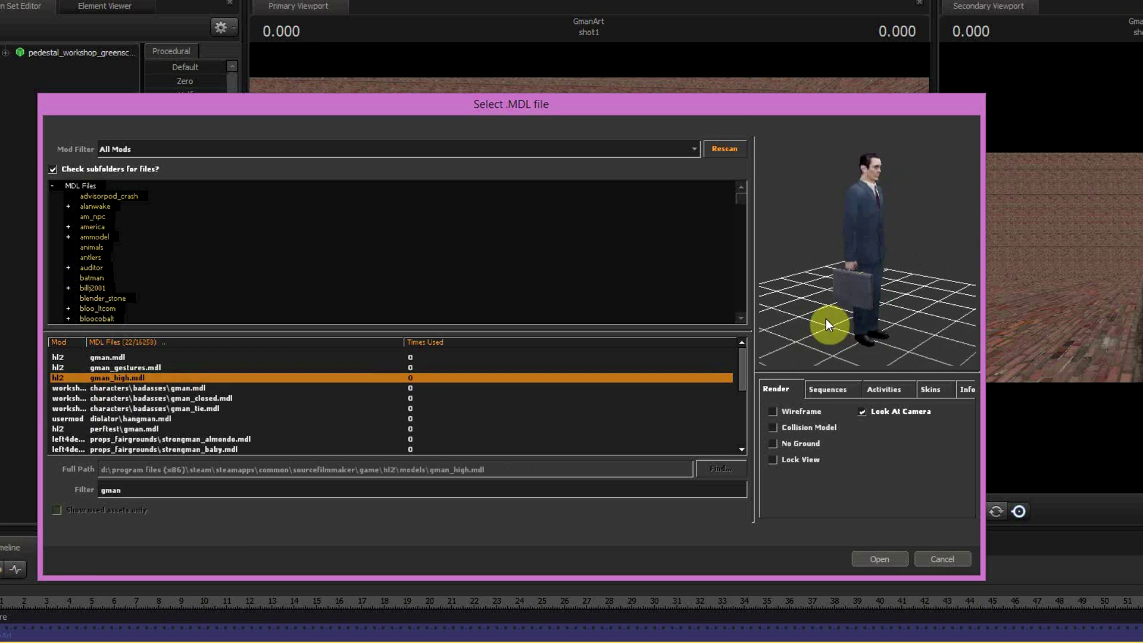
- Add the gman_high.mdl model from the hl2 mod to the scene
click(108, 357)
click(117, 378)
click(879, 559)
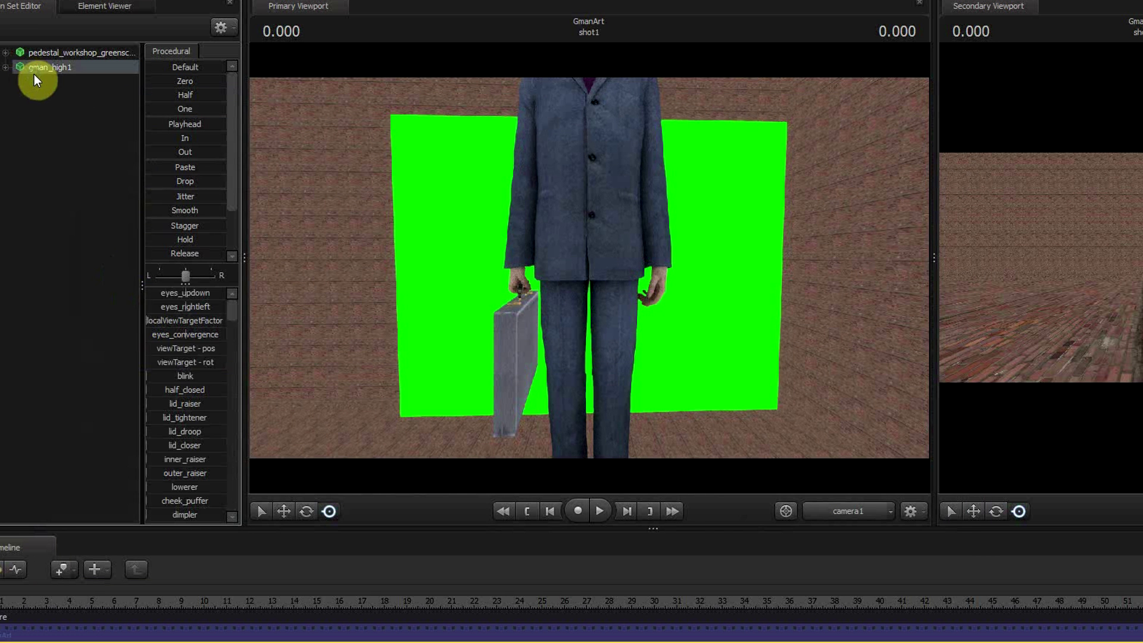
- Hide the briefcase on the Gman model through its body groups
right_click(35, 72)
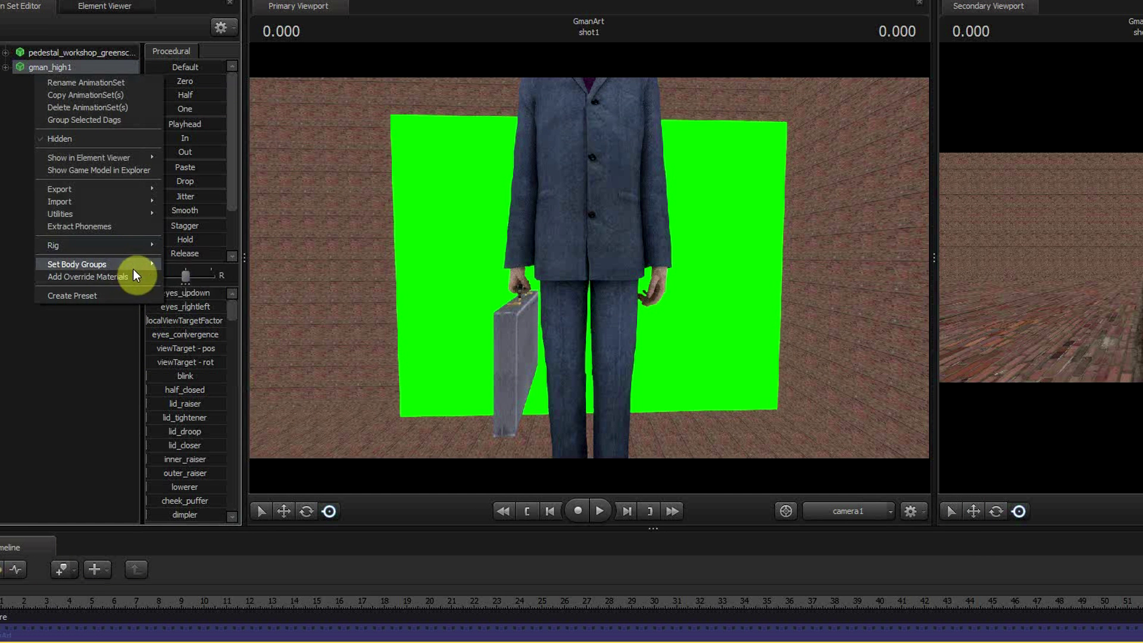
mouse_move(133, 269)
click(248, 299)
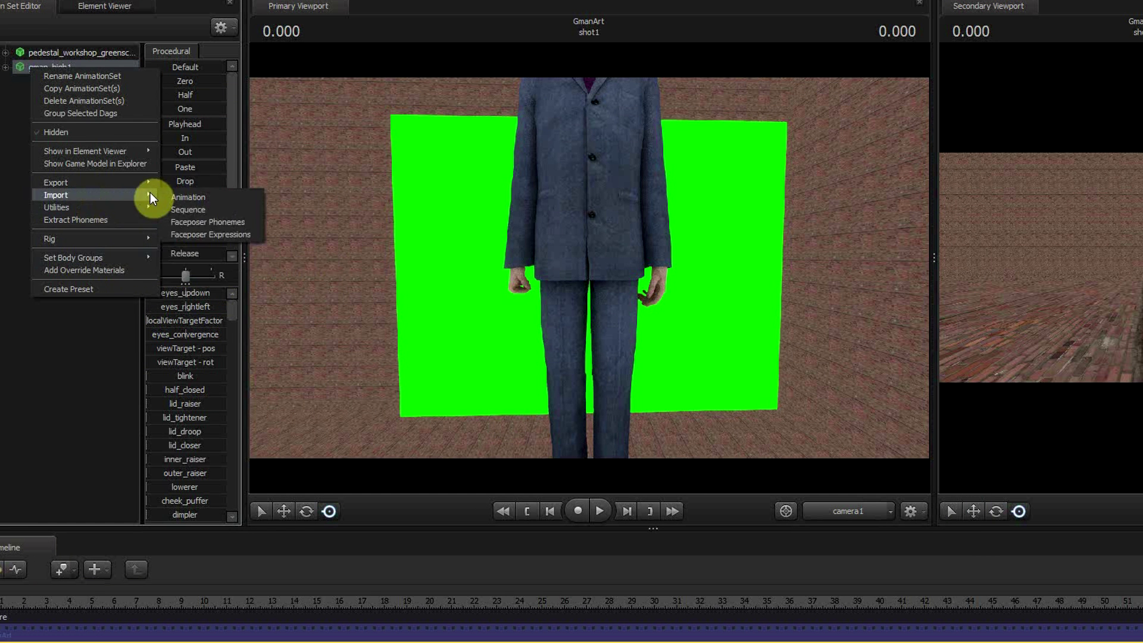
- Import an animation sequence from the sequence list onto the Gman model
click(188, 209)
click(71, 266)
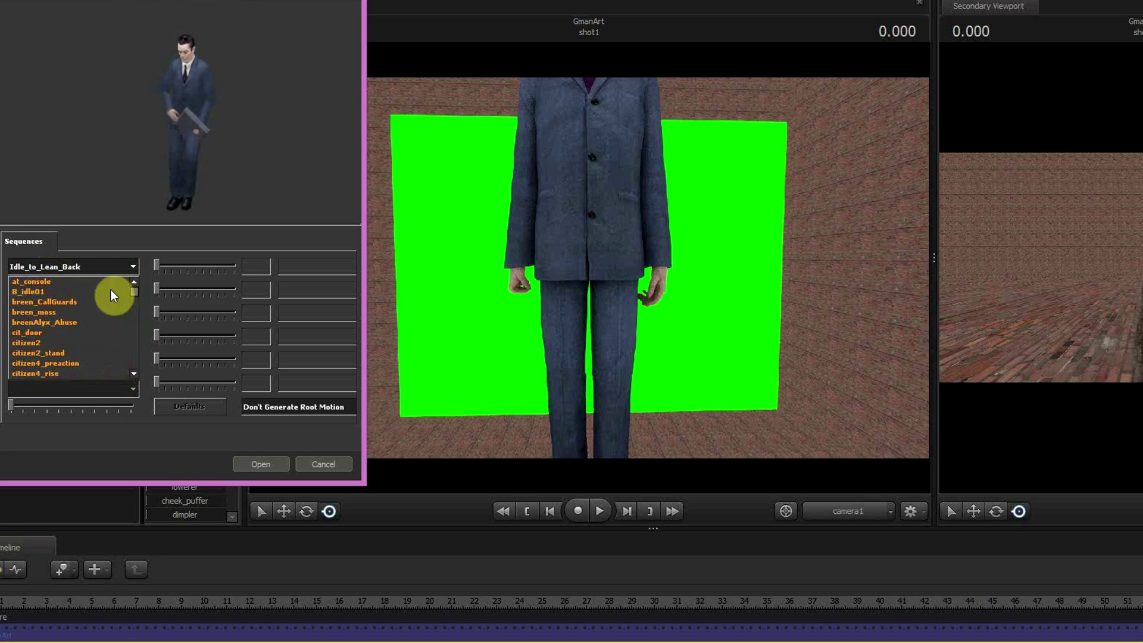
click(107, 281)
click(103, 266)
click(100, 294)
click(261, 464)
- Position the Gman model in front of the greenscreen and frame him in the primary viewport
click(2, 569)
drag(589, 266, 589, 266)
key(w)
drag(566, 242, 589, 267)
drag(595, 393, 634, 394)
drag(604, 360, 590, 267)
drag(617, 394, 631, 395)
drag(625, 363, 589, 268)
- Create a second camera for the primary viewport and set its lens to 35 mm
click(889, 512)
click(954, 566)
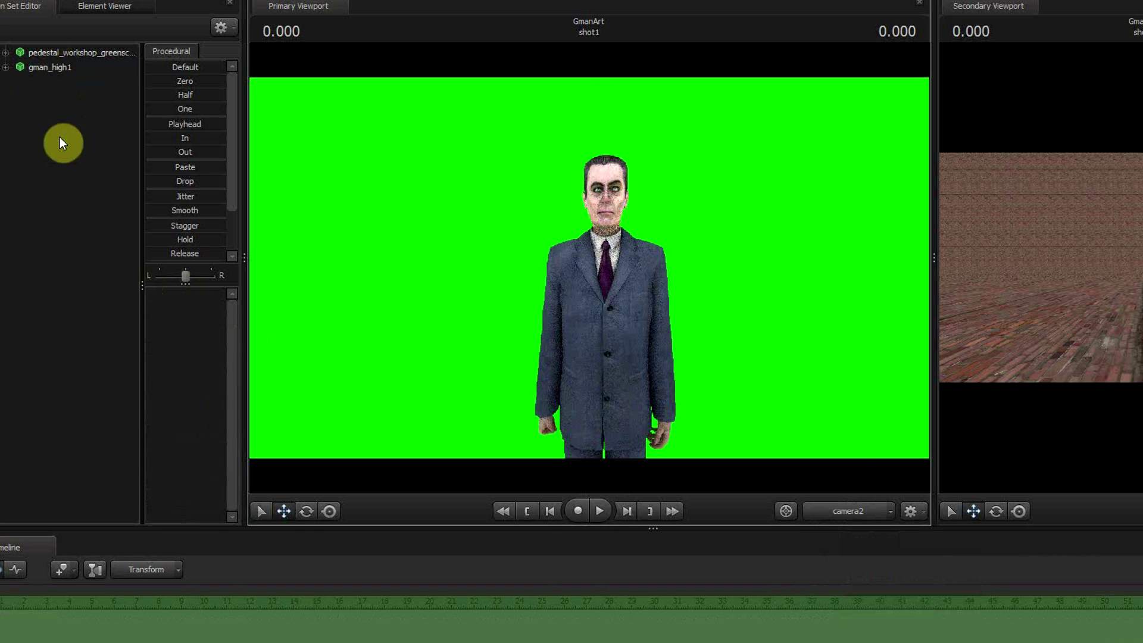
double_click(626, 254)
click(217, 53)
click(215, 148)
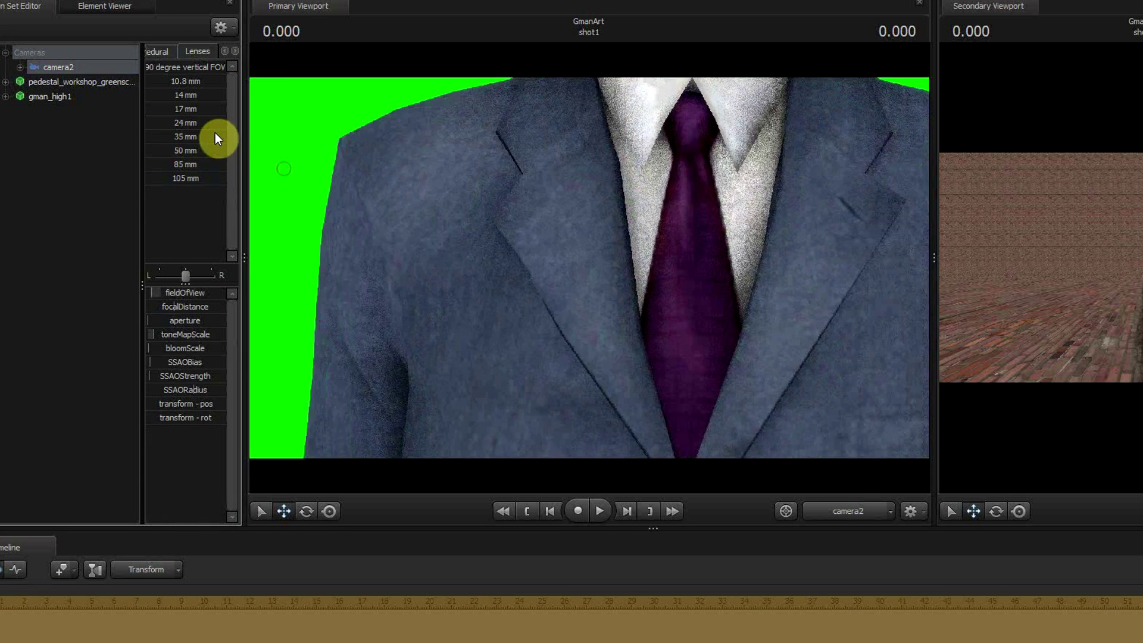
click(216, 134)
- Frame Gman's head and torso against the greenscreen in camera2 and widen the secondary viewport
drag(589, 267, 589, 268)
drag(1095, 226, 1138, 267)
drag(738, 298, 589, 267)
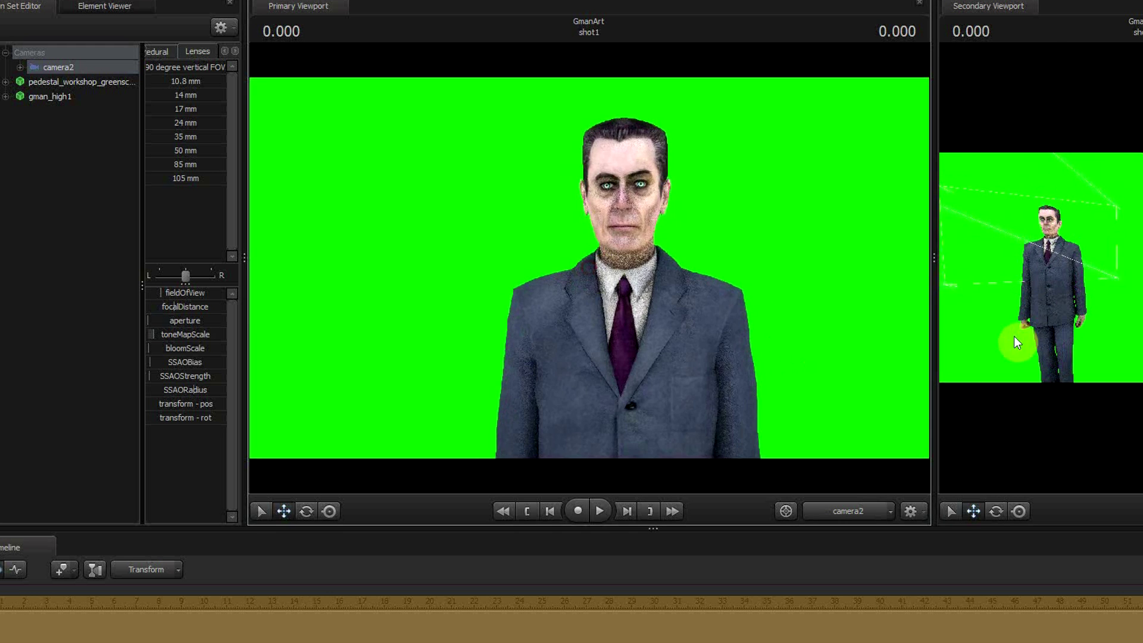
drag(933, 260, 747, 260)
- Apply a rig to the Gman model and bring his full body into the secondary viewport
right_click(51, 95)
mouse_move(161, 263)
click(256, 397)
click(50, 96)
drag(903, 301, 1050, 268)
click(903, 302)
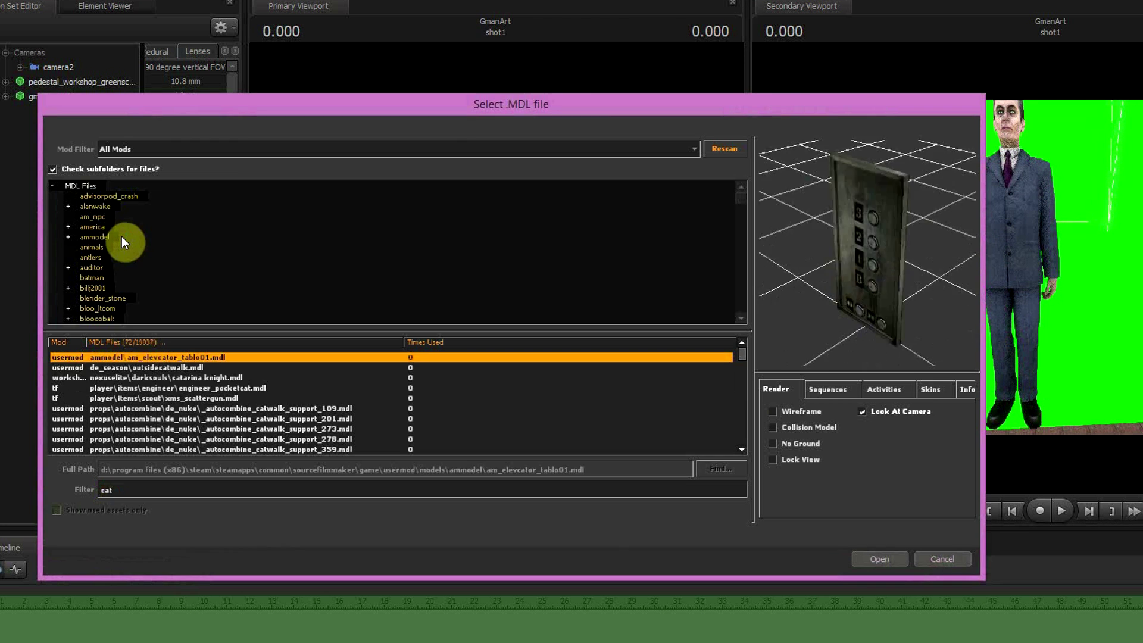
- Browse the model files matching "cat" and check their previews for a usable cat model
key(Down)
key(Down)
key(Down)
key(Down)
key(Down)
key(Down)
key(Down)
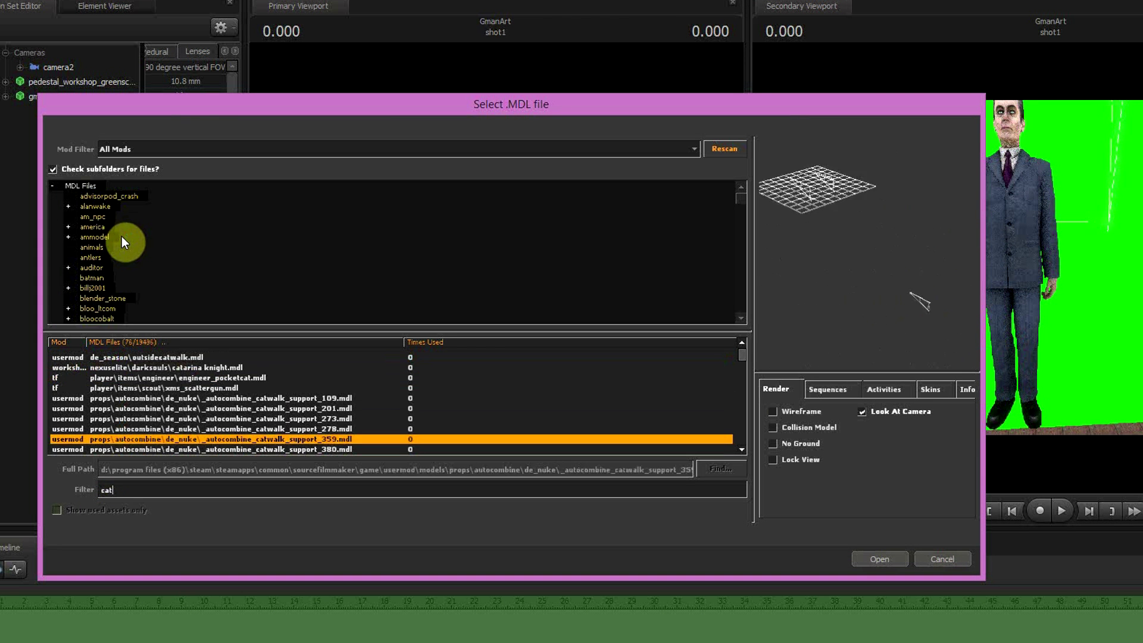
key(Up)
key(Up)
key(Up)
key(Up)
key(Up)
key(Up)
key(Down)
key(Down)
key(Down)
key(Down)
key(Down)
key(Down)
key(Down)
key(Down)
key(Down)
key(Down)
key(Down)
key(Down)
key(Down)
key(Down)
key(Down)
key(Down)
key(Down)
key(Down)
key(Down)
key(Down)
key(Down)
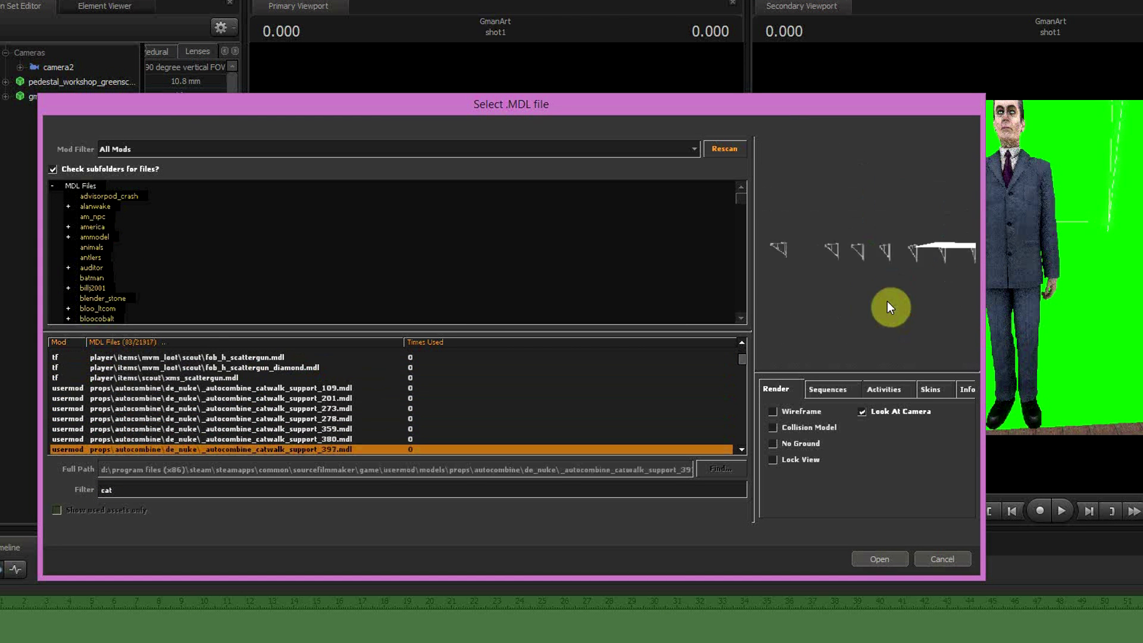
key(Up)
key(Up)
key(Up)
key(Up)
key(Up)
key(Up)
key(Up)
key(Up)
key(Up)
key(Up)
key(Up)
key(Up)
key(Up)
key(Up)
key(Up)
key(Up)
key(Up)
key(Up)
key(Up)
key(Up)
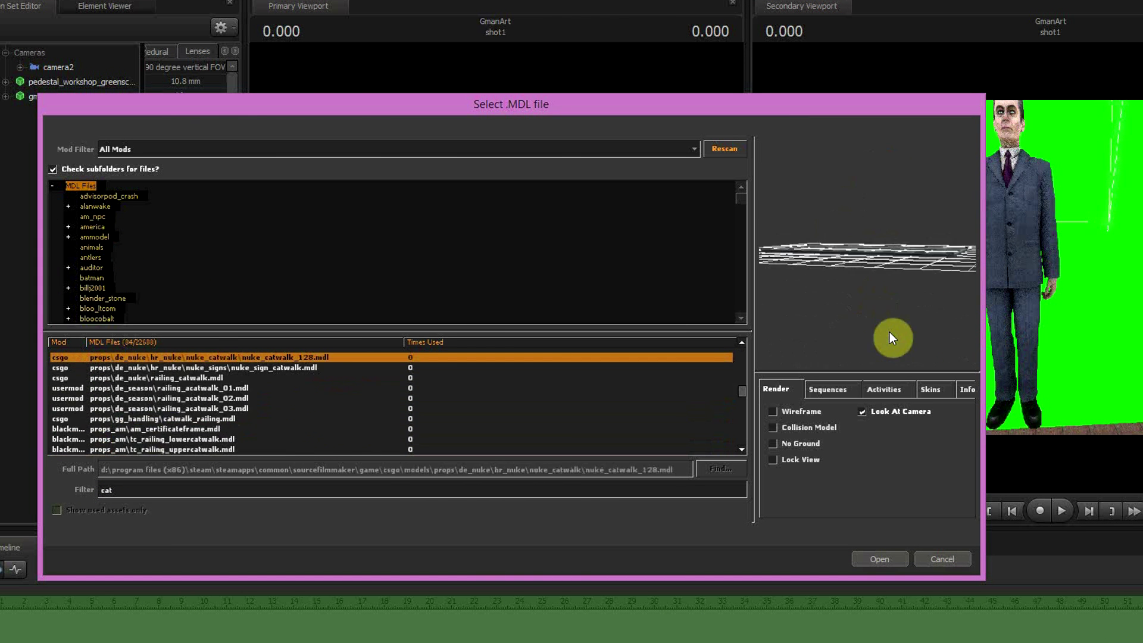
key(Down)
key(Down)
key(Down)
key(Down)
key(Down)
key(Down)
key(Down)
key(Down)
key(Down)
key(Down)
key(Down)
key(Down)
key(Down)
key(Down)
key(Down)
key(Down)
key(Down)
key(Down)
key(Down)
key(Down)
key(Up)
key(Up)
key(Up)
key(Up)
key(Up)
key(Up)
key(Up)
key(Up)
key(Up)
key(Up)
key(Up)
key(Up)
key(Up)
key(Up)
key(Up)
key(Up)
key(Up)
key(Up)
key(Up)
key(Up)
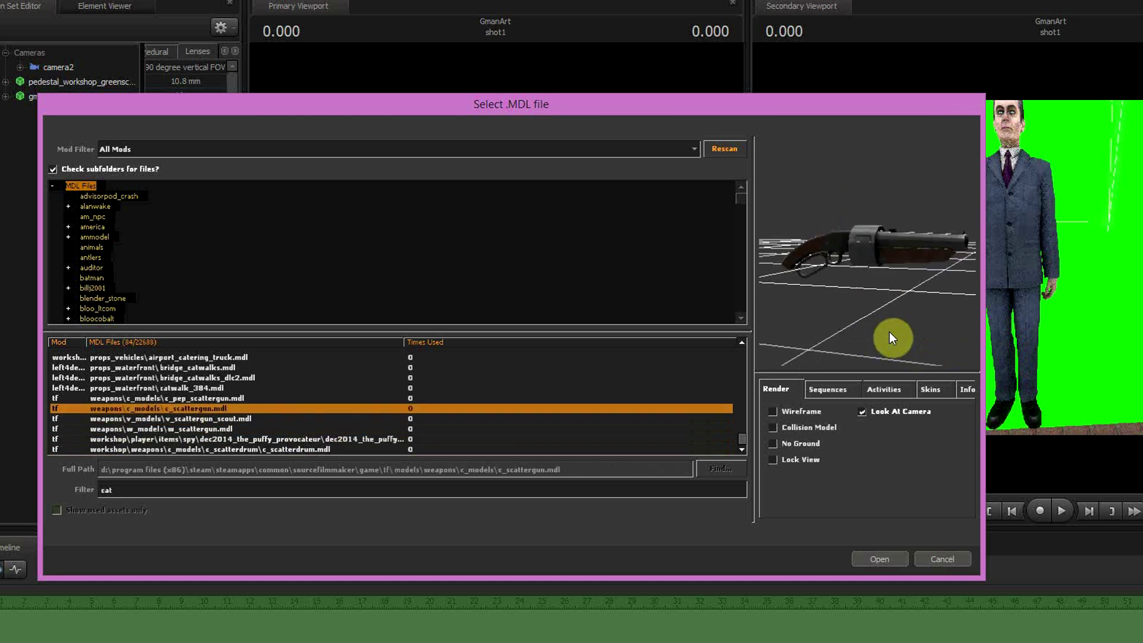
key(Up)
key(Up)
key(Up)
key(Up)
key(Up)
key(Up)
key(Up)
key(Up)
key(Up)
key(Up)
key(Up)
key(Up)
key(Up)
key(Up)
key(Up)
key(Up)
key(Up)
key(Up)
key(Up)
key(Up)
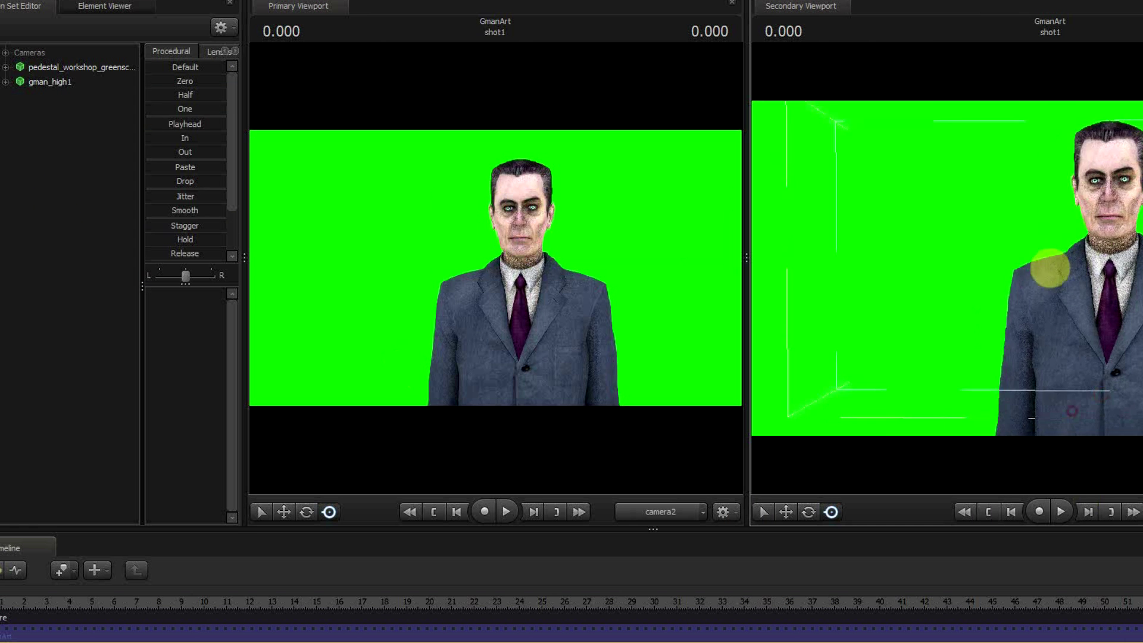
- Turn off Progressive Refinement in the primary viewport
right_click(613, 251)
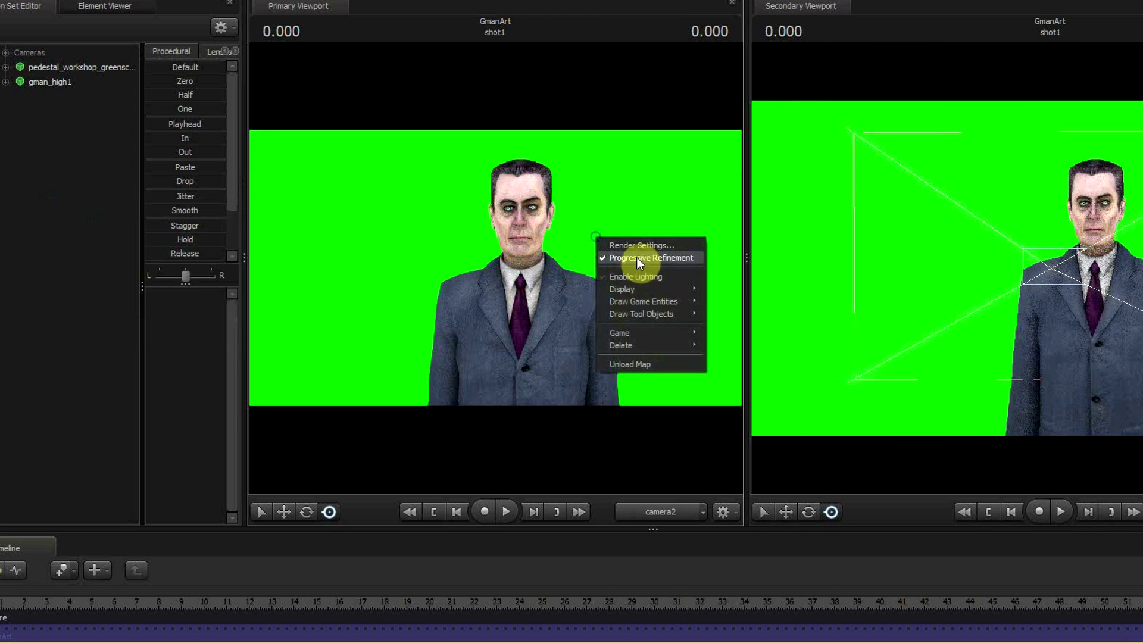
click(637, 259)
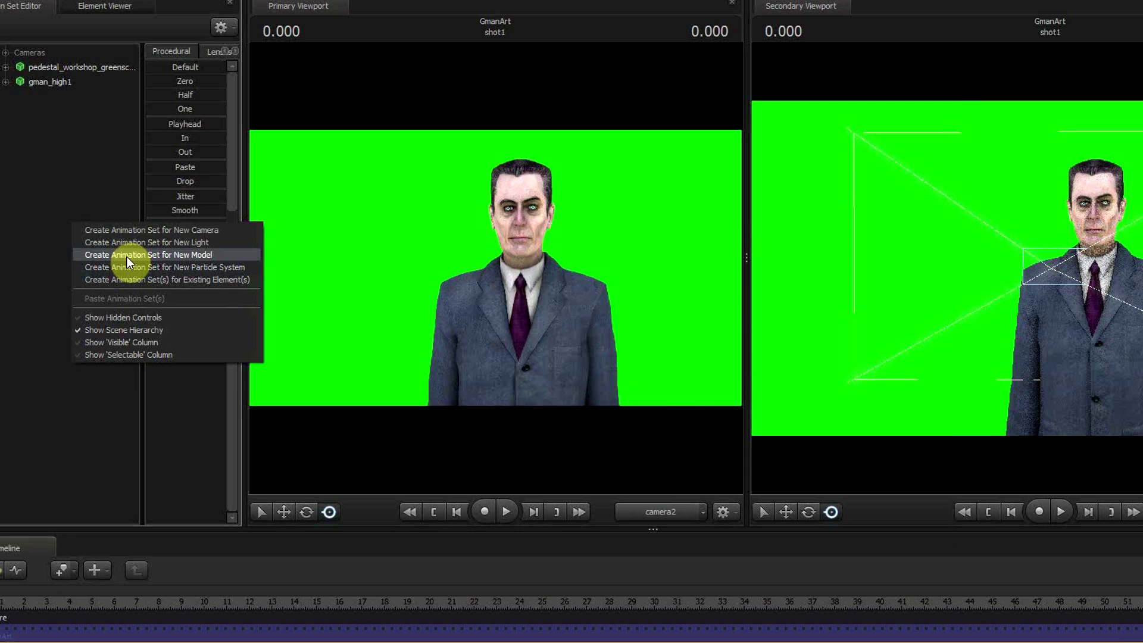
- Create an animation set for a new model, filtering the files by "kittycat" and loading kittycat.mdl
click(127, 257)
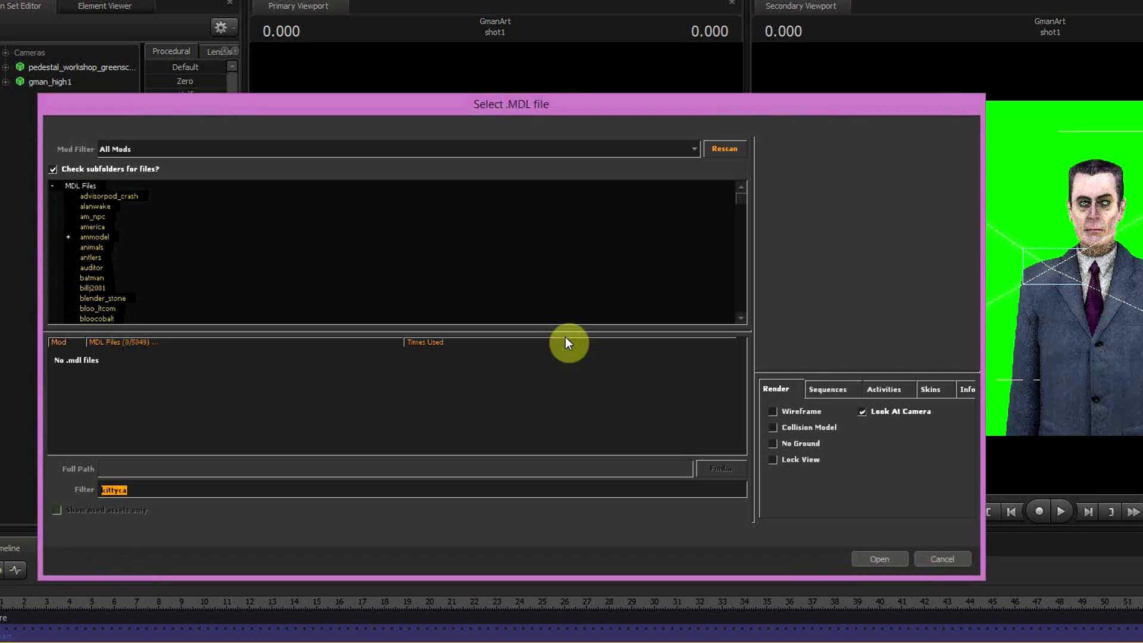
click(196, 488)
text(kittycat)
click(204, 359)
key(Down)
key(Down)
key(Down)
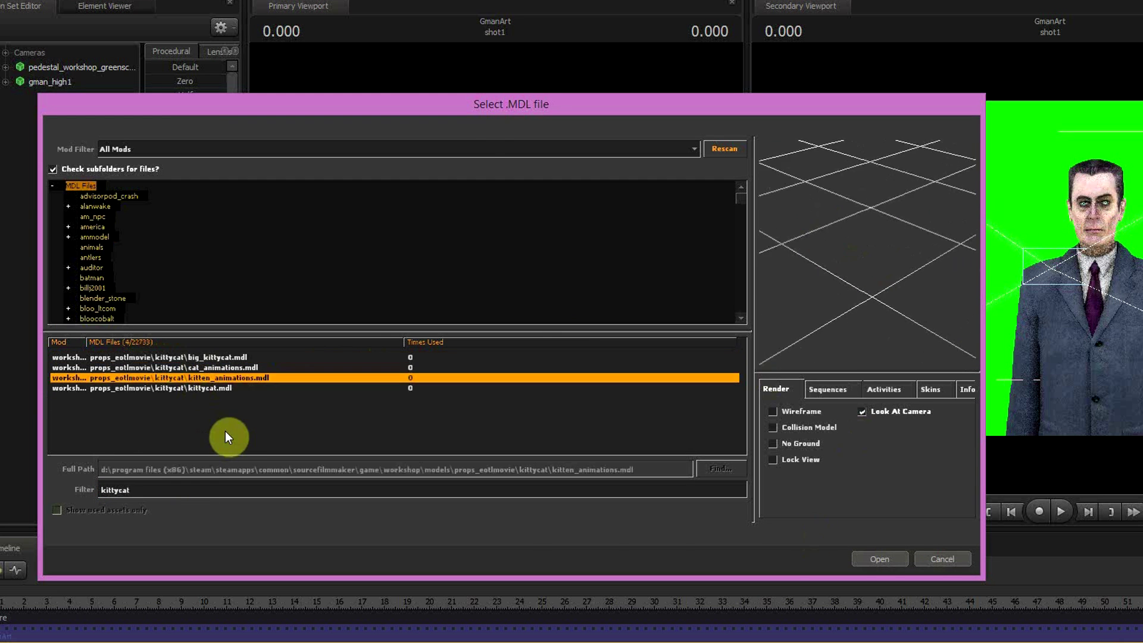
click(873, 558)
- Place the kitty cat model in front of Gman's legs
click(45, 97)
drag(1024, 265, 1051, 266)
key(F3)
drag(988, 250, 1087, 286)
drag(1052, 262, 1062, 290)
ctrl+click(989, 326)
- Apply the rig to Gman and rotate his whole body slightly away from facing camera2 head-on
right_click(54, 81)
mouse_move(140, 248)
click(202, 384)
ctrl+click(992, 313)
click(86, 82)
key(e)
drag(1045, 348, 1030, 355)
drag(976, 238, 1049, 267)
- Raise Gman's right hand in front of his waist and rotate it so the palm faces upward
ctrl+click(965, 186)
key(w)
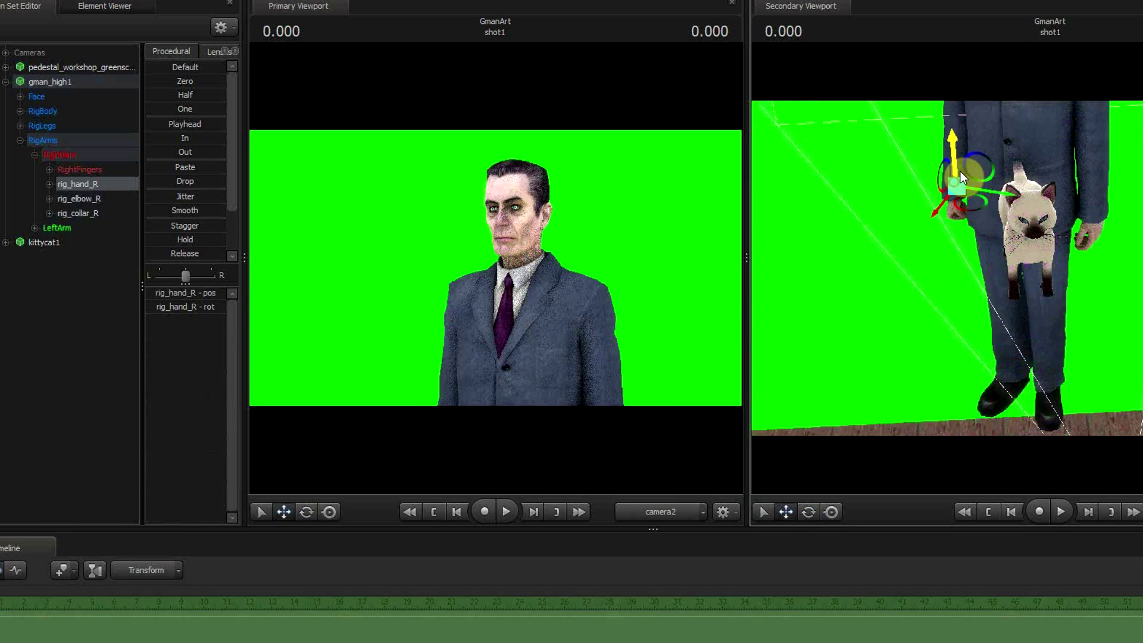
drag(959, 171, 952, 143)
drag(1049, 268, 1066, 267)
drag(804, 292, 852, 262)
key(e)
drag(929, 381, 914, 358)
drag(881, 310, 911, 327)
drag(1044, 269, 1050, 266)
- Raise Gman's left hand in front of his lower chest with the palm facing down
ctrl+click(1027, 280)
key(w)
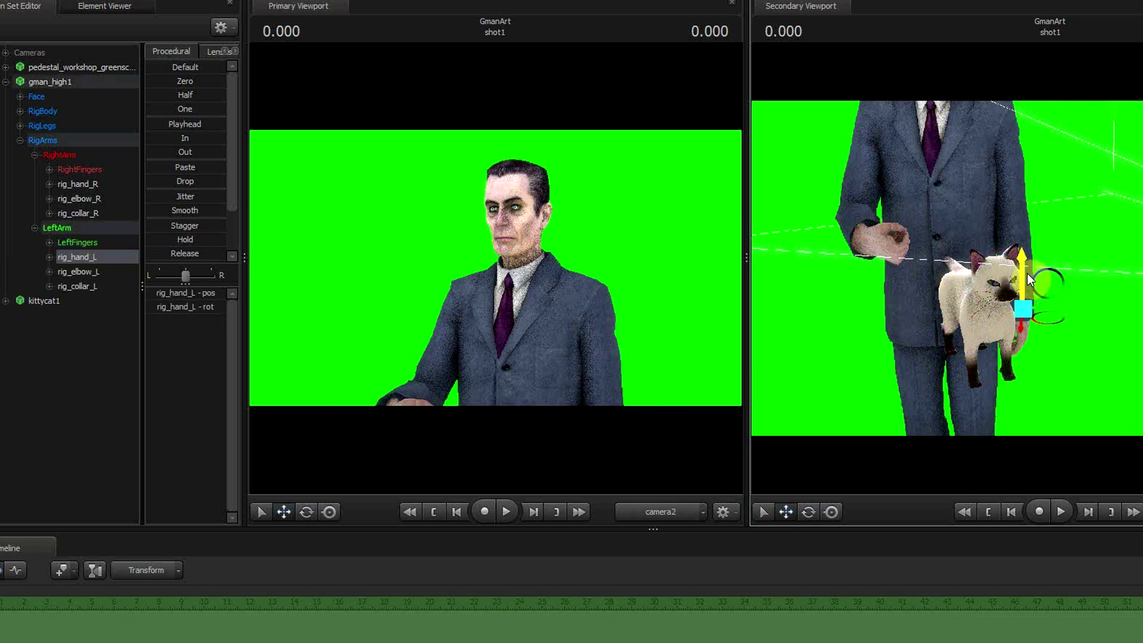
drag(1022, 313, 1000, 231)
key(e)
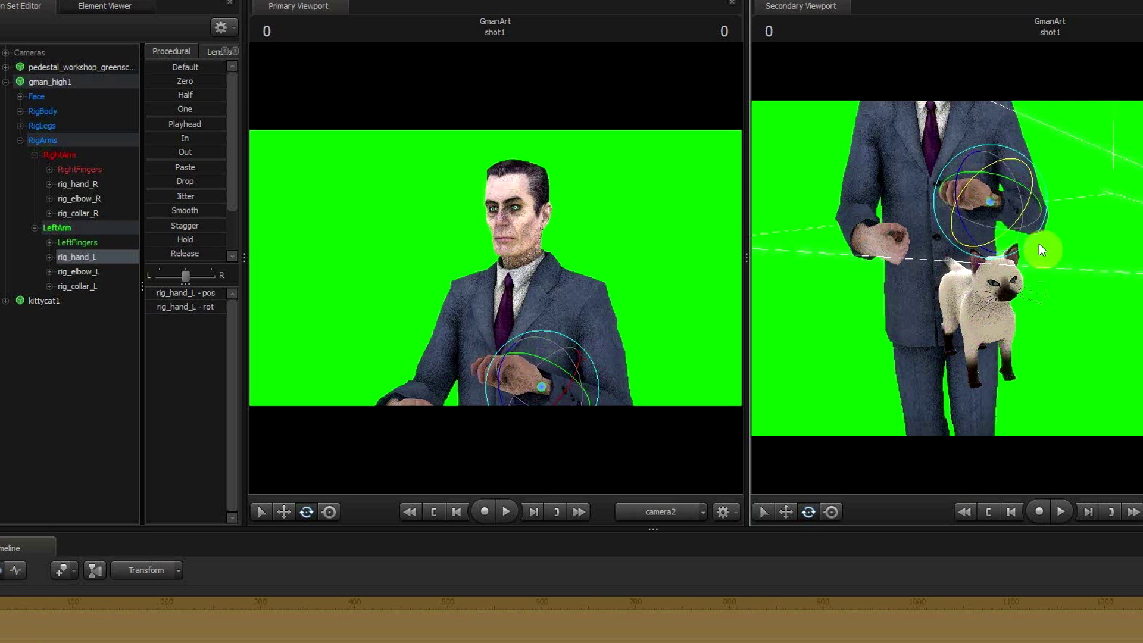
- Detach the rig from Gman and rotate the thumb of his right hand outward
right_click(40, 81)
mouse_move(184, 247)
click(192, 360)
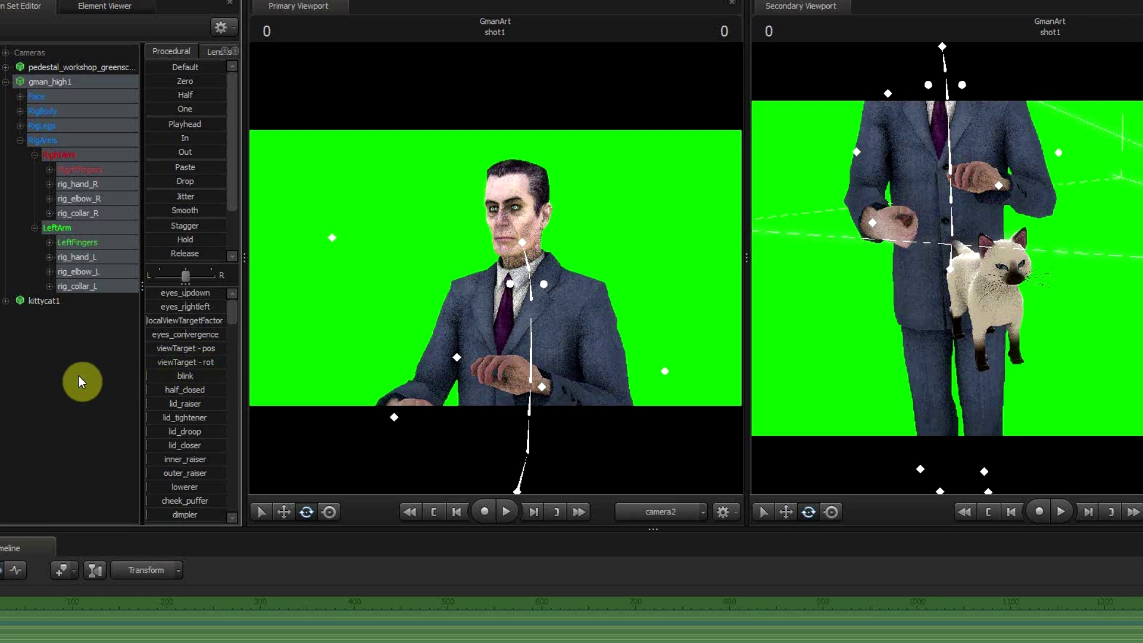
key(ctrl+z)
key(w)
drag(1051, 254, 1033, 267)
ctrl+click(909, 202)
key(e)
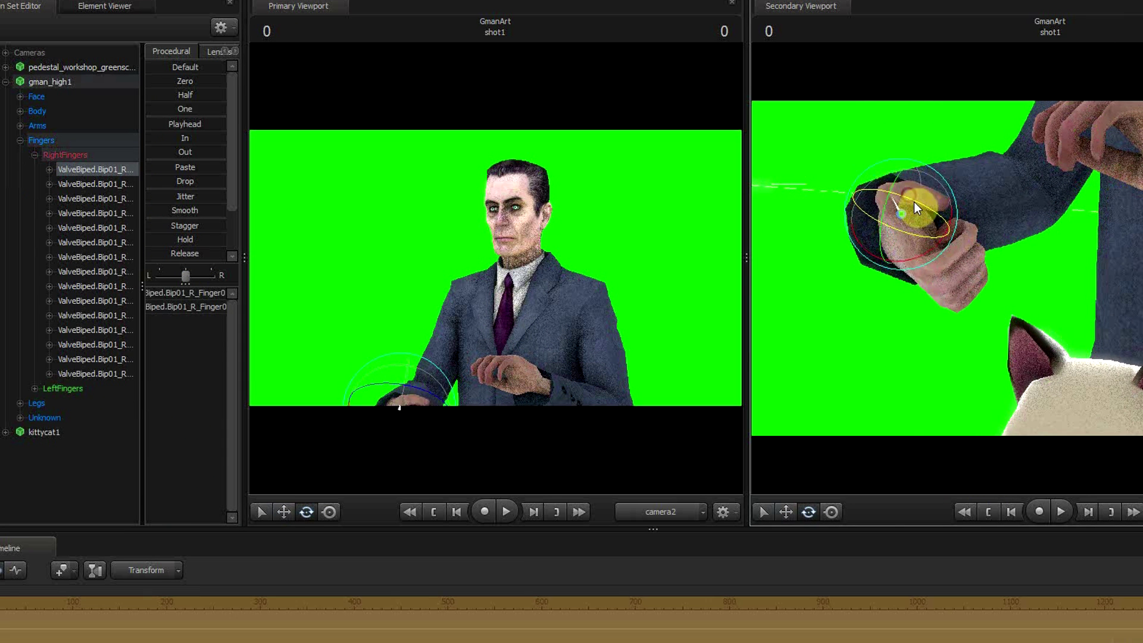
drag(960, 274, 942, 296)
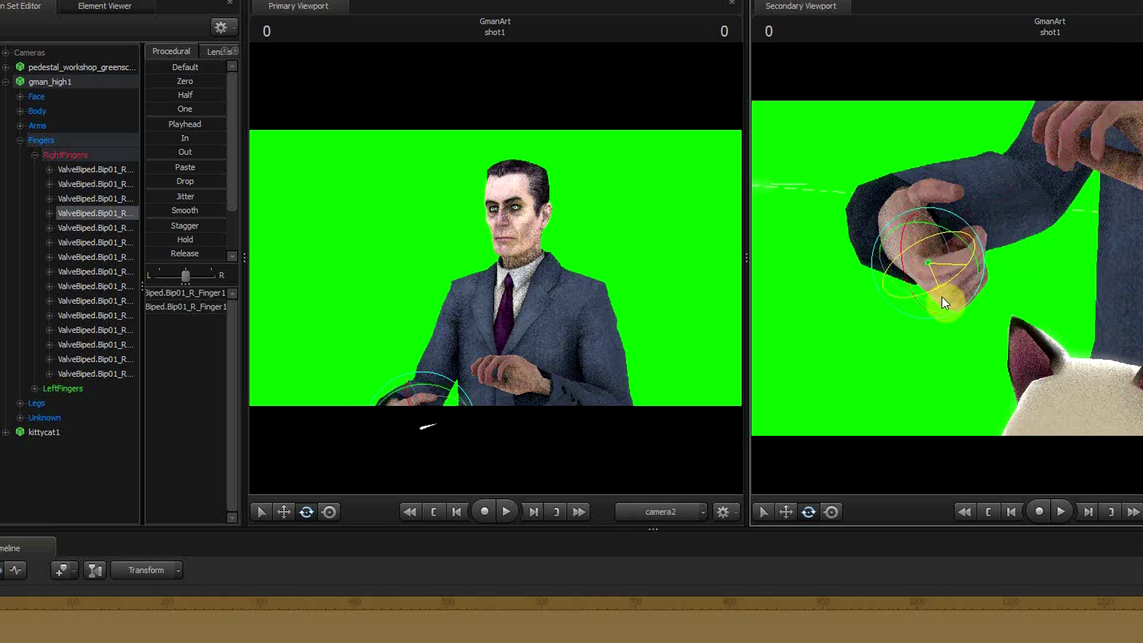
- Rotate the joints of Gman's right index and middle fingers to straighten them out of the fist
ctrl+click(972, 250)
drag(1011, 262, 967, 288)
ctrl+click(1003, 242)
key(w)
drag(1050, 268, 989, 225)
ctrl+click(951, 248)
ctrl+click(948, 251)
ctrl+click(983, 233)
click(958, 263)
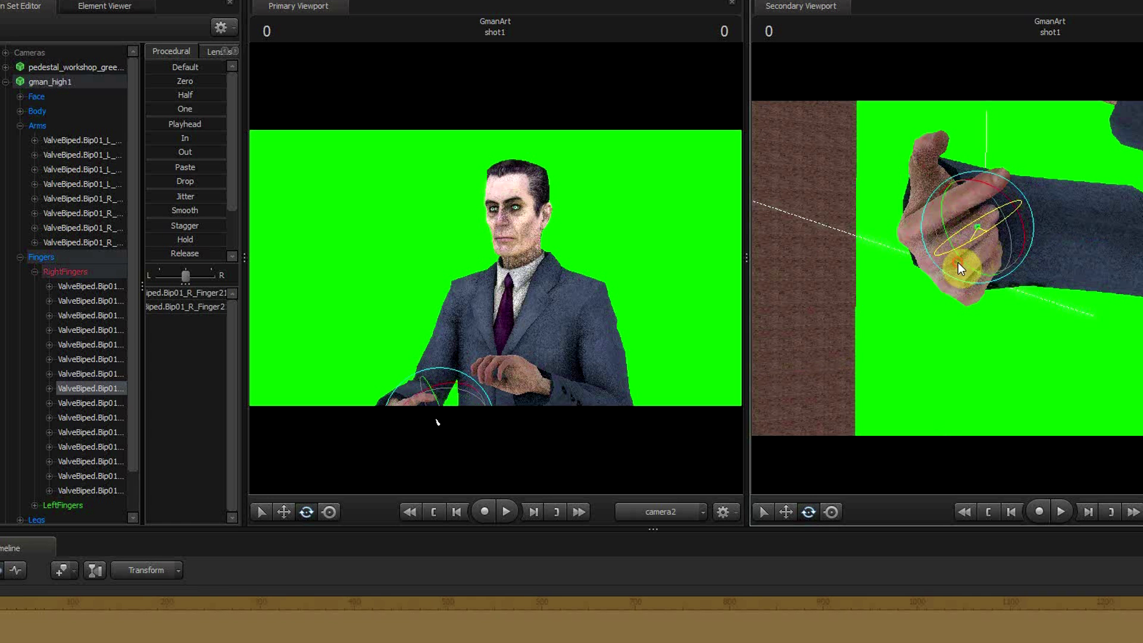
click(1014, 206)
click(981, 263)
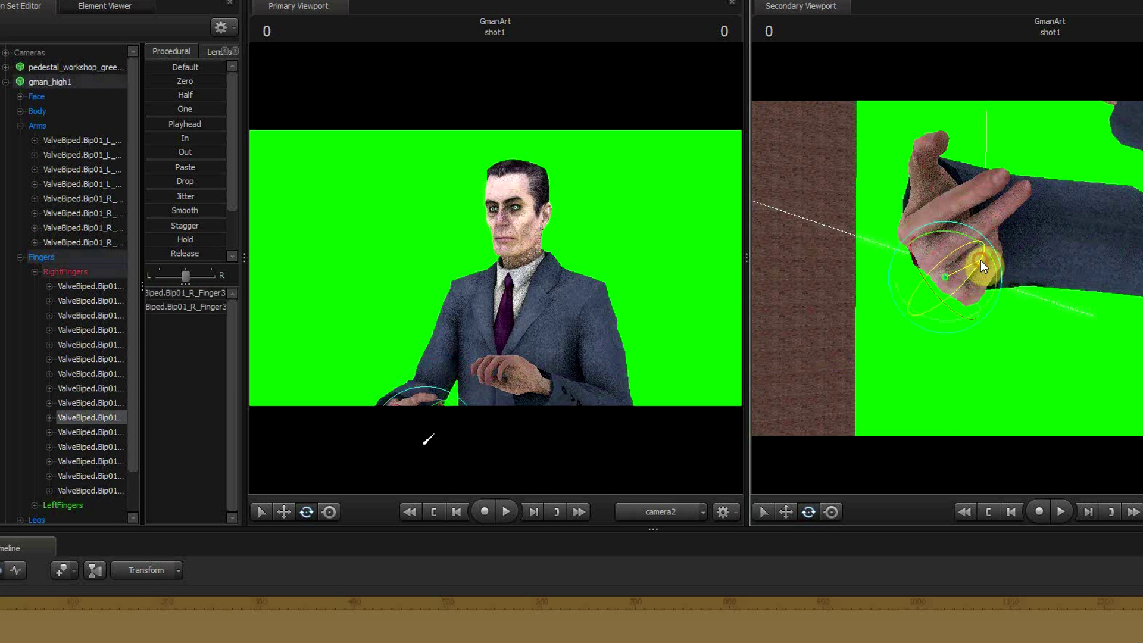
- Rotate the joints of Gman's right ring finger to open it in line with the middle finger
ctrl+click(991, 252)
drag(1010, 251, 1045, 262)
ctrl+click(1003, 246)
right_drag(1045, 266, 991, 266)
click(981, 292)
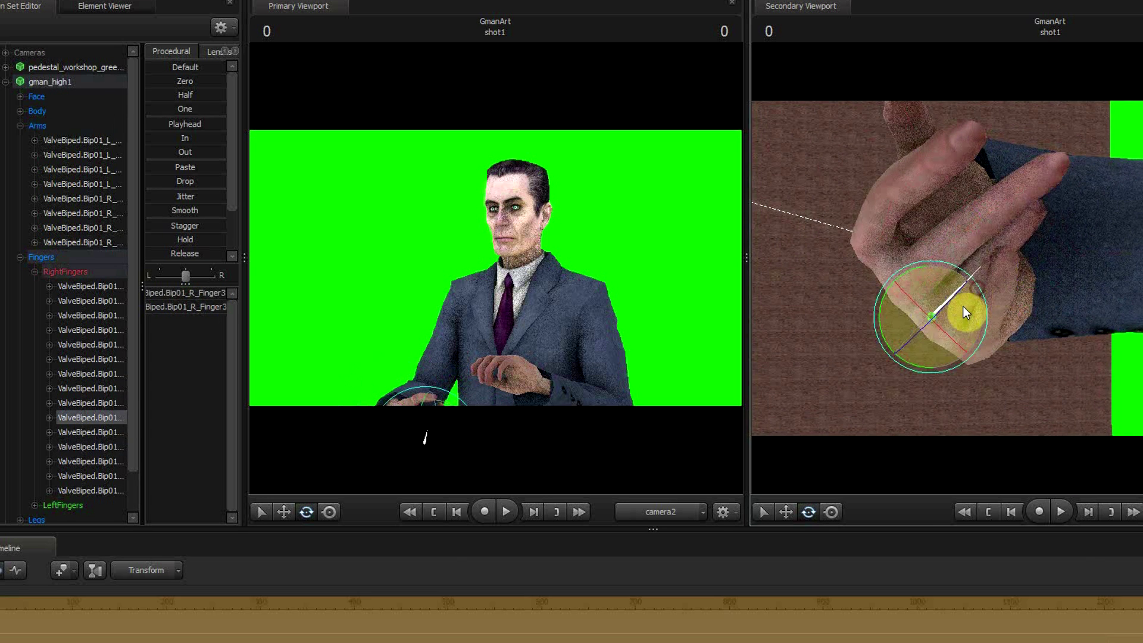
ctrl+click(974, 322)
drag(992, 296, 1070, 311)
- Open Gman's right little finger and fine-tune the spread of the fingers into a cupped hand
ctrl+click(1042, 299)
ctrl+click(994, 324)
ctrl+click(1040, 287)
ctrl+click(1059, 294)
drag(1055, 263, 1050, 268)
right_drag(1049, 267, 945, 293)
click(916, 295)
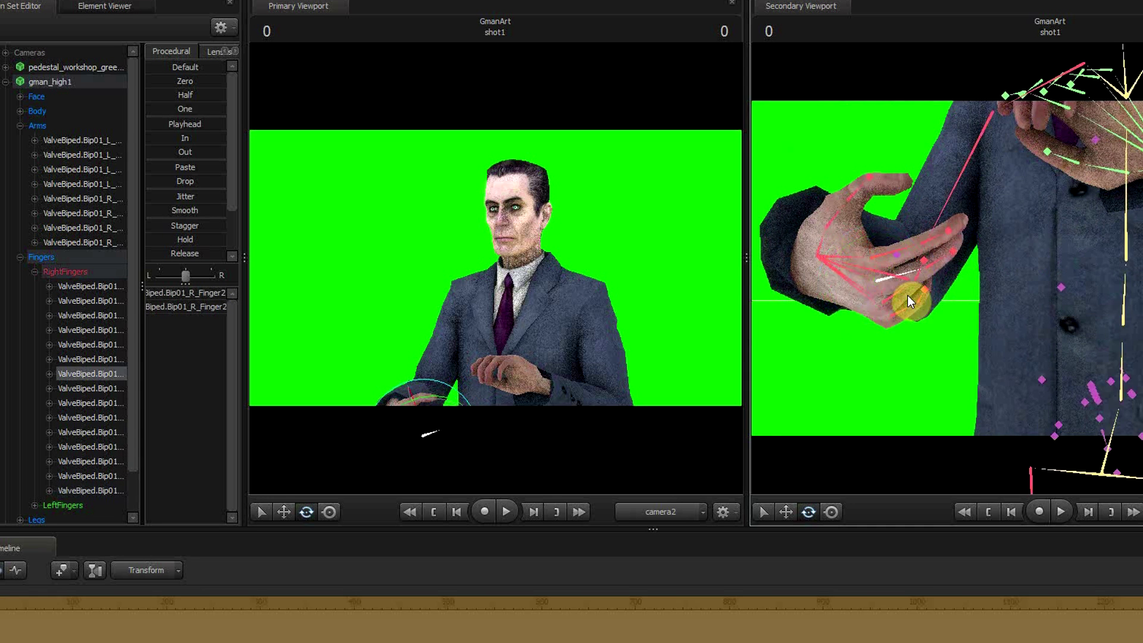
right_drag(914, 329, 960, 355)
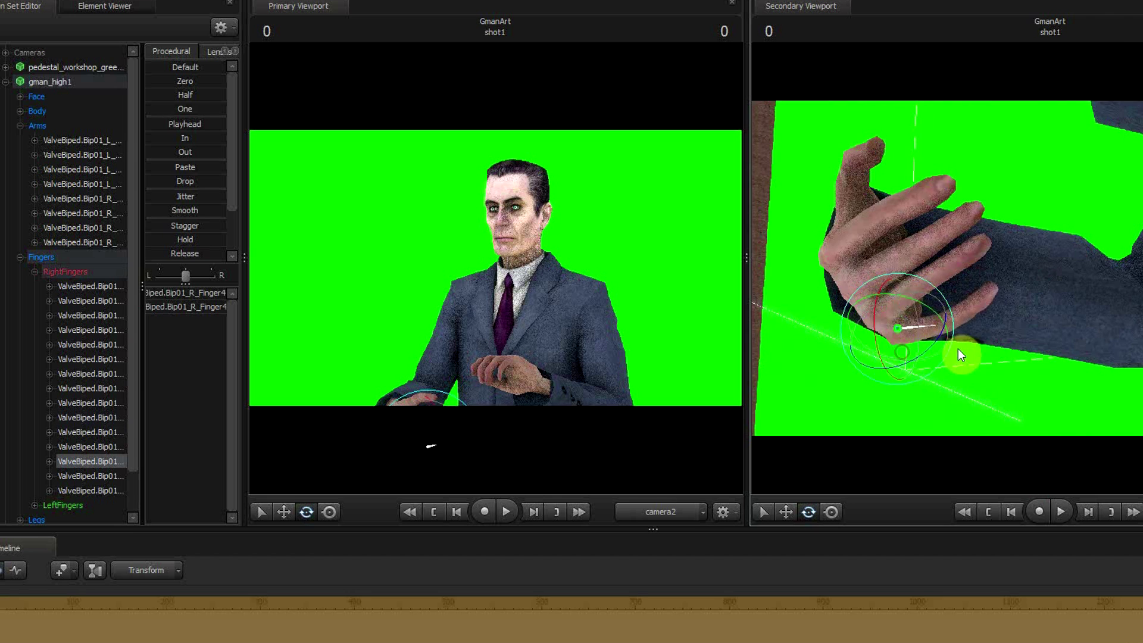
right_drag(1071, 350, 987, 197)
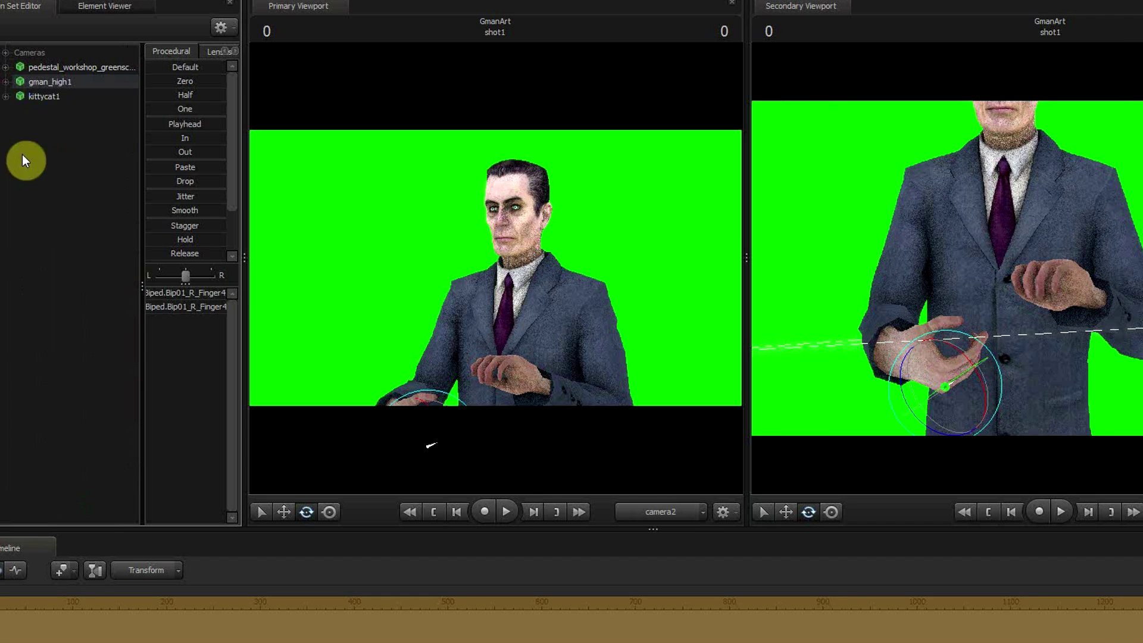
- Try to rig the kitty cat at full size and move it up between Gman's hands
click(15, 101)
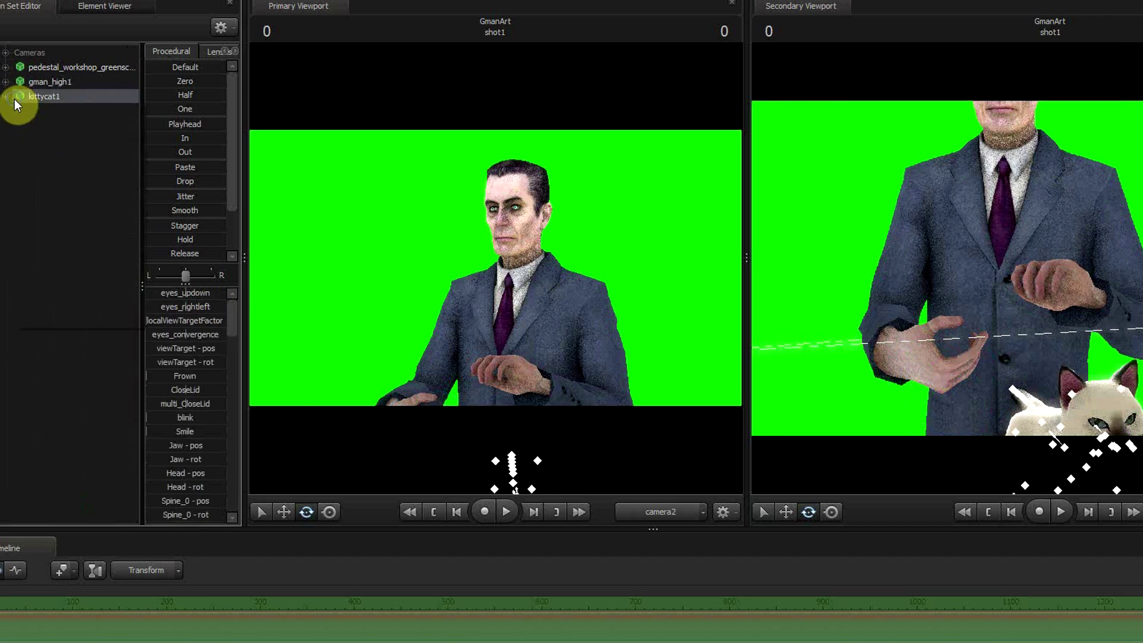
right_click(14, 99)
mouse_move(89, 270)
click(231, 391)
drag(976, 297, 1051, 267)
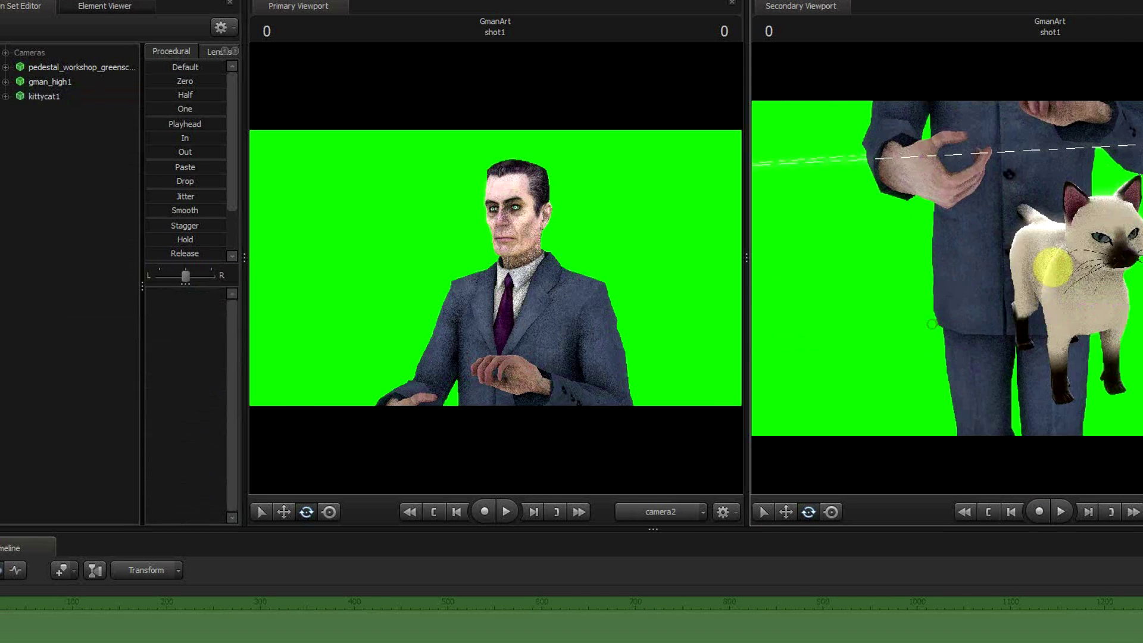
ctrl+click(1059, 357)
key(w)
drag(1059, 357, 1050, 268)
- Widen the Animation Set Editor, add a rootTransform_scale control to the kitty cat, and shrink the model with it
right_click(52, 96)
mouse_move(123, 227)
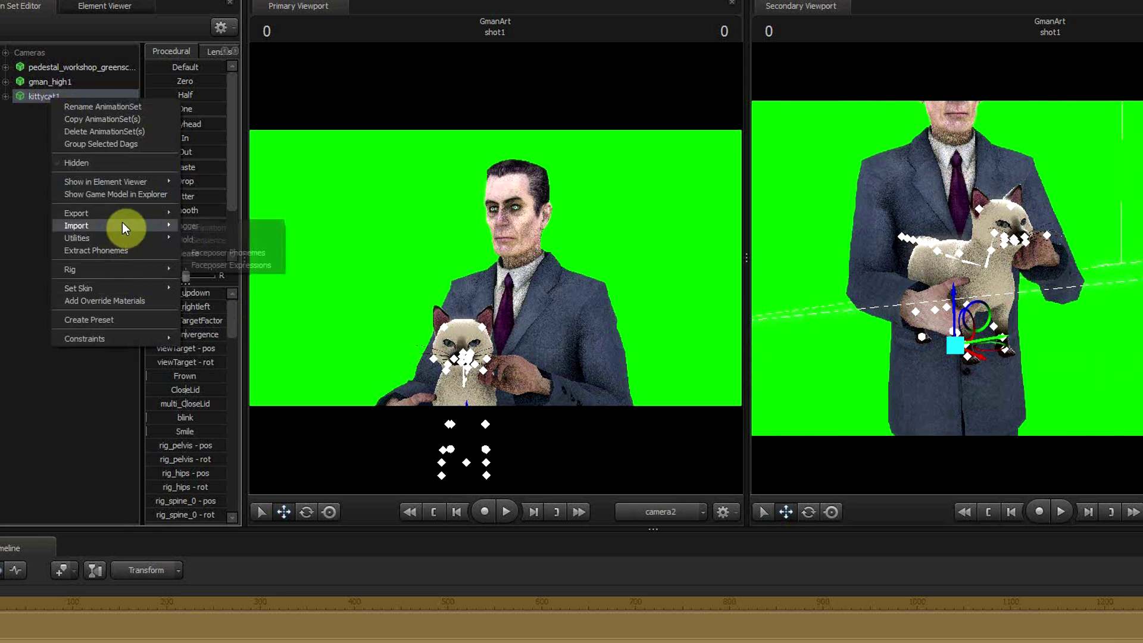
click(220, 266)
scroll(192, 327, down, 18)
scroll(190, 434, up, 10)
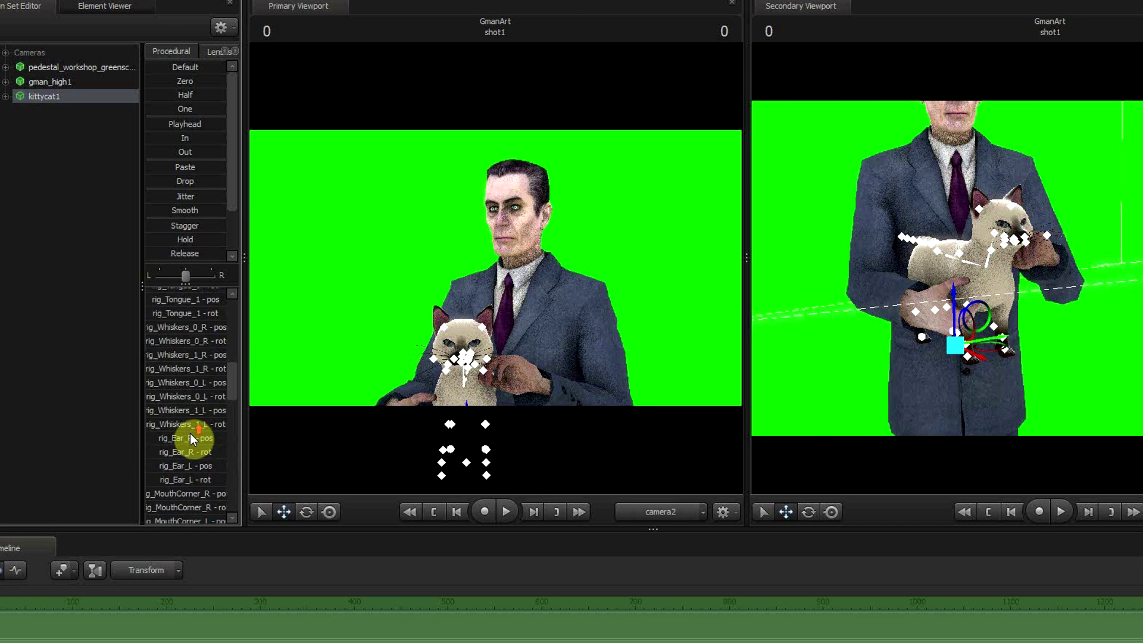
drag(245, 381, 420, 367)
scroll(334, 357, up, 10)
right_click(48, 94)
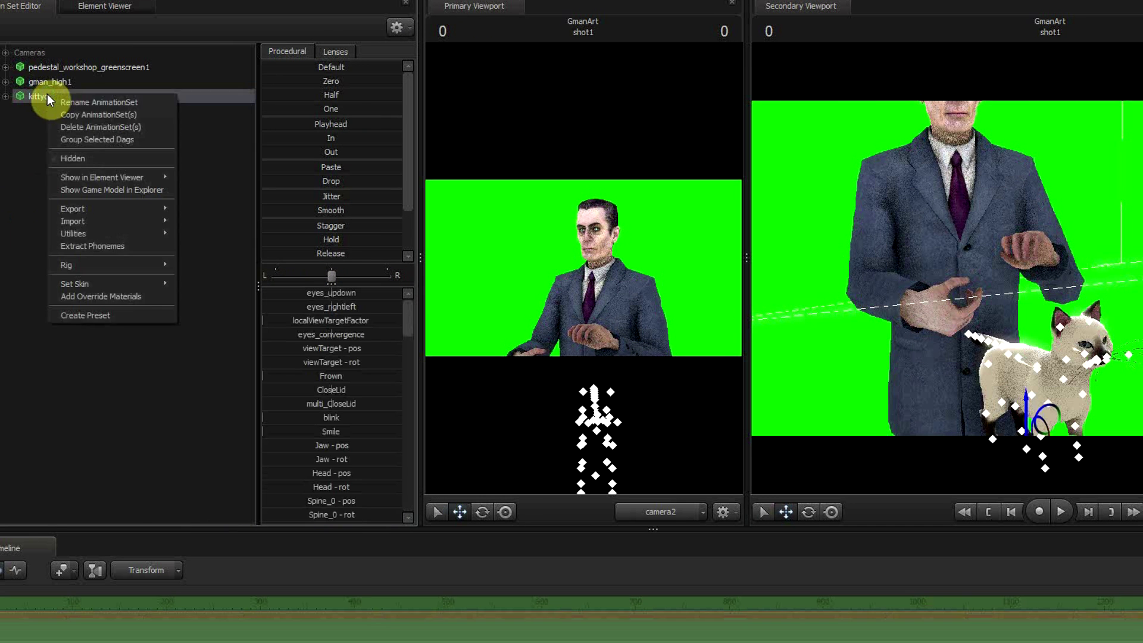
click(231, 272)
scroll(336, 321, down, 5)
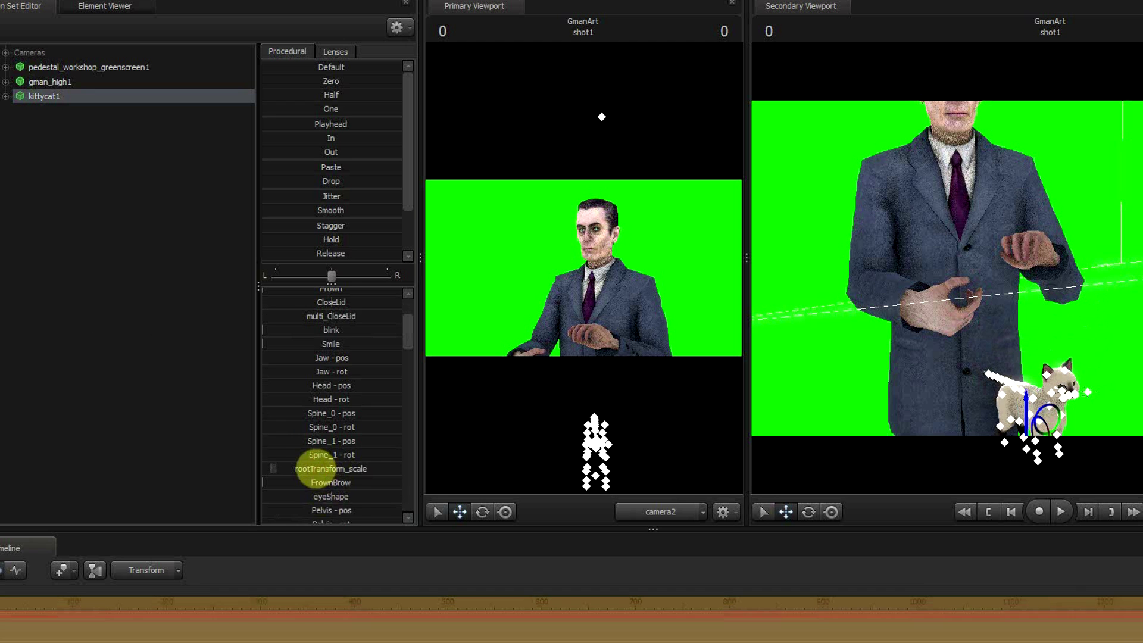
- Apply a rig to the shrunken kitty cat and move it up onto Gman's right hand
right_click(61, 97)
mouse_move(115, 268)
click(241, 388)
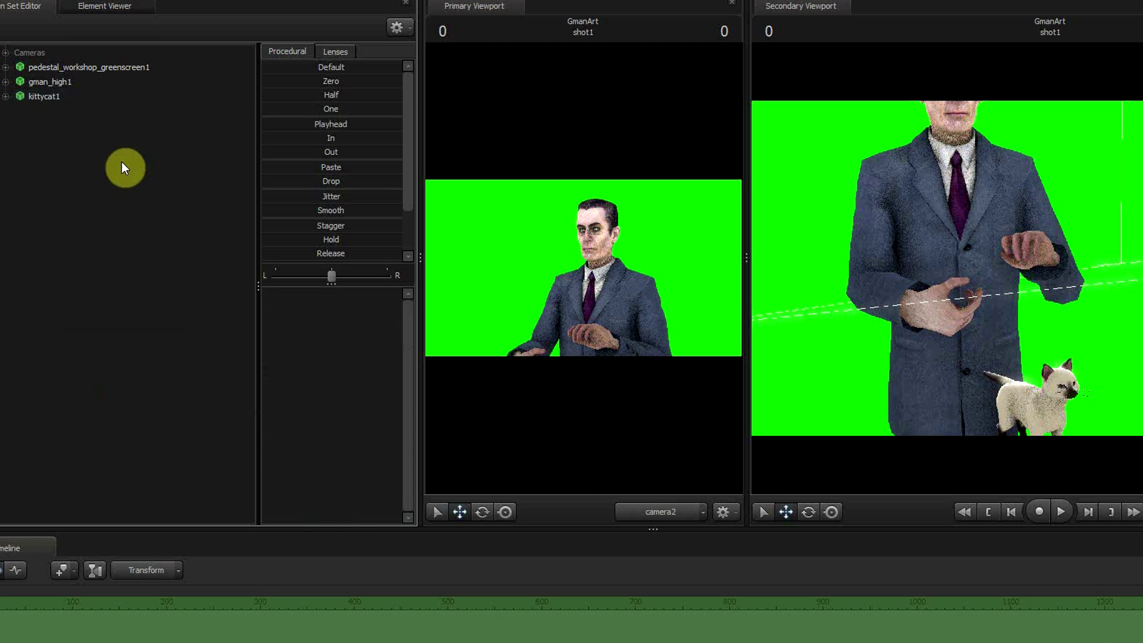
click(1090, 414)
drag(1090, 416, 1020, 316)
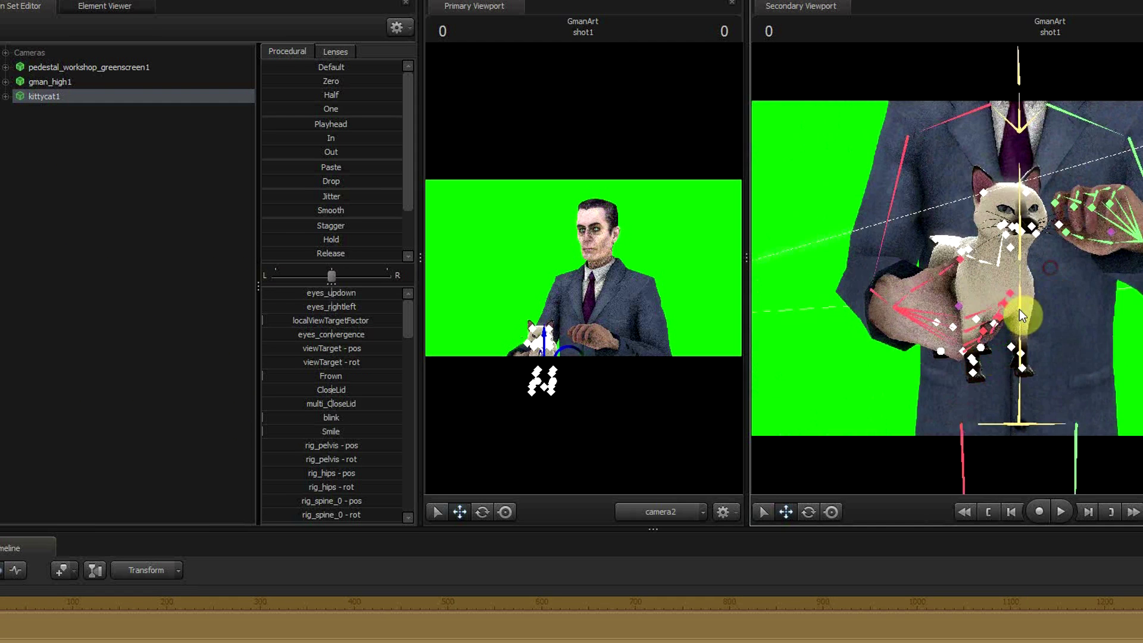
- Rotate the kitty cat on Gman's hand and widen the primary viewport
click(53, 98)
key(e)
drag(1006, 371, 988, 349)
drag(1029, 334, 1052, 266)
drag(746, 259, 1044, 262)
- Apply the rig to Gman again and raise his right hand farther into the camera2 frame
right_click(55, 82)
mouse_move(146, 255)
click(227, 377)
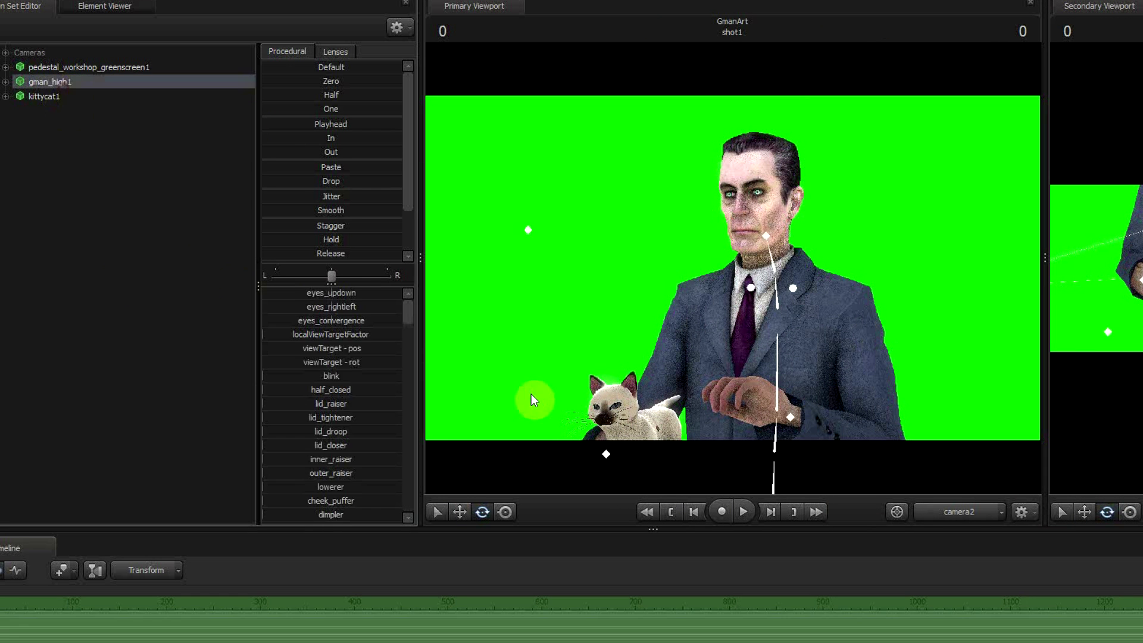
key(w)
ctrl+click(604, 453)
drag(607, 408, 607, 377)
- Move the kitty cat up to the raised right hand and enlarge the secondary viewport for close work
drag(671, 424, 796, 322)
click(657, 382)
drag(1045, 256, 1056, 308)
drag(1051, 383, 1094, 312)
drag(1015, 274, 1014, 280)
- Rotate the kitty cat so it rests upright on Gman's fingers with its chest toward the front
key(e)
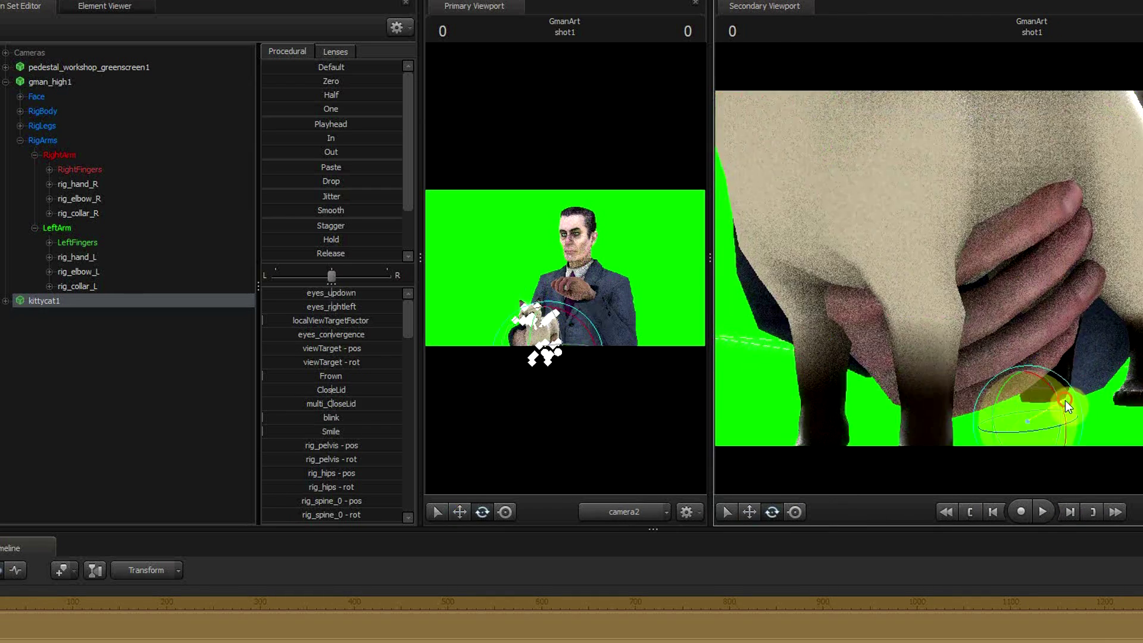
drag(1066, 400, 1016, 384)
drag(1029, 272, 1031, 269)
drag(1099, 357, 1082, 373)
drag(1033, 271, 1035, 272)
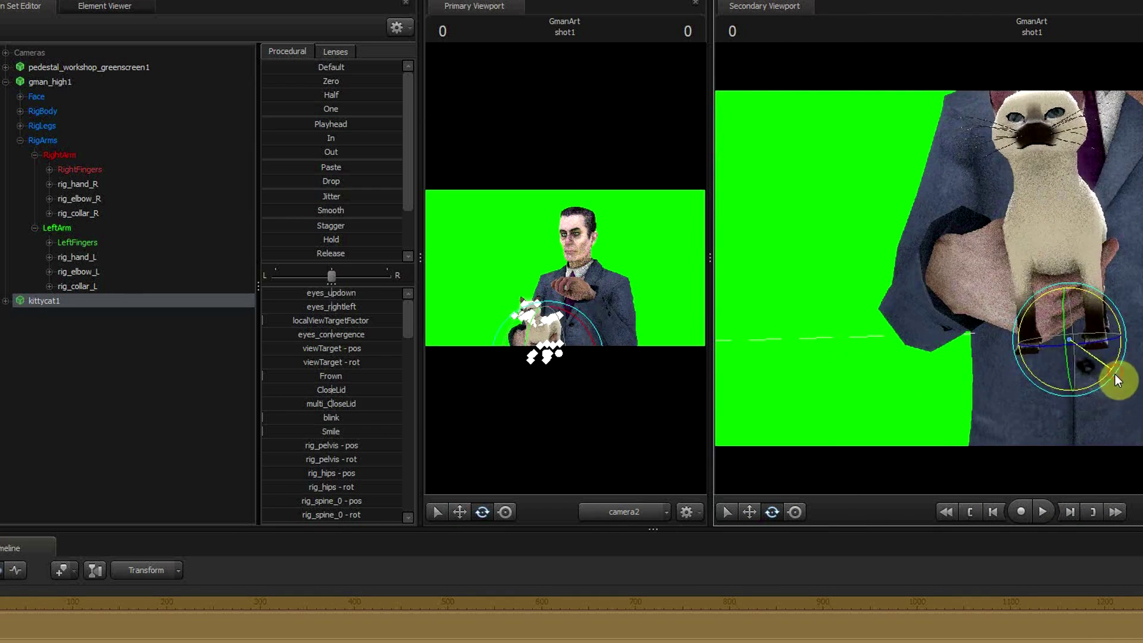
drag(1114, 375, 930, 275)
- Adjust the kitty cat's front feet and rotate its neck to pose the head
ctrl+click(1032, 326)
drag(1053, 353, 1053, 355)
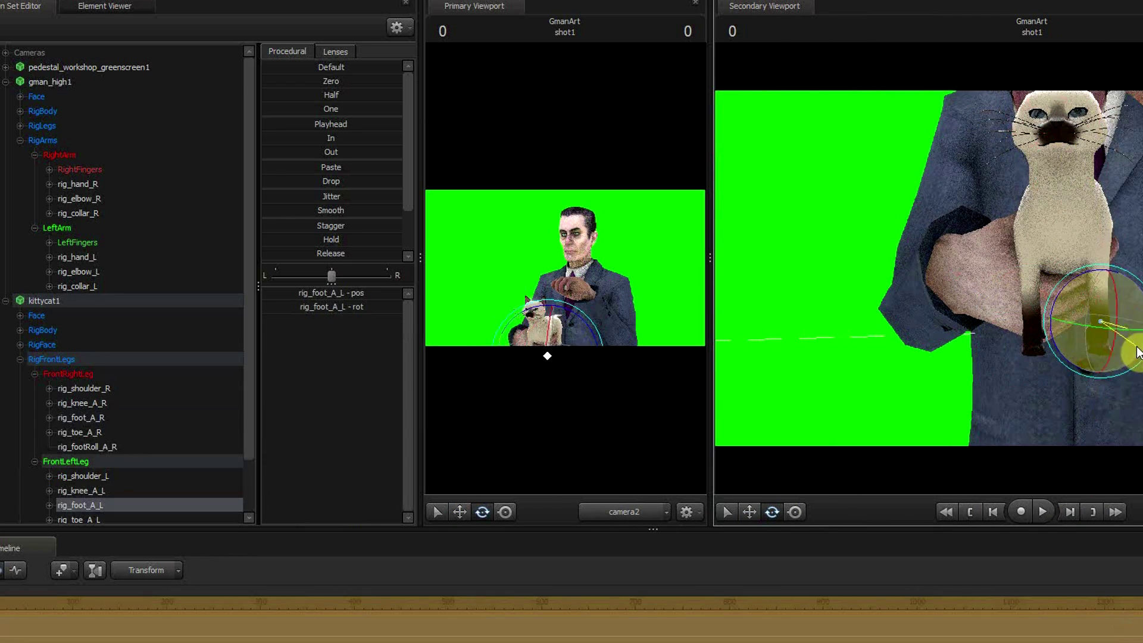
click(1059, 188)
drag(1090, 191, 1031, 322)
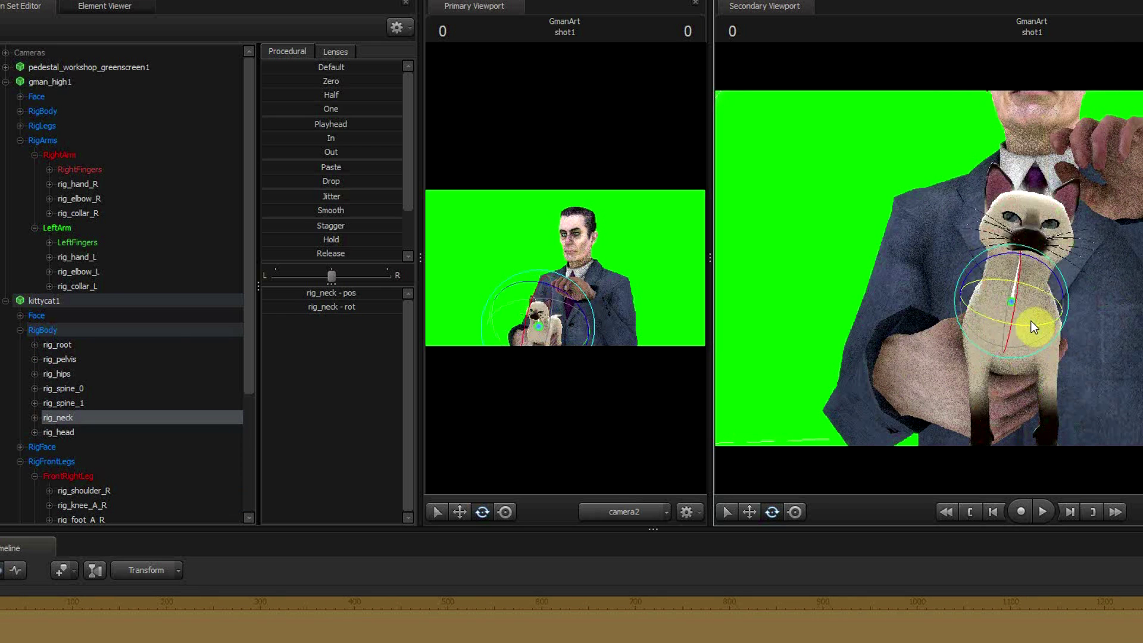
- Move Gman's right hand closer beneath the kitty cat and reposition the cat against it
ctrl+click(897, 375)
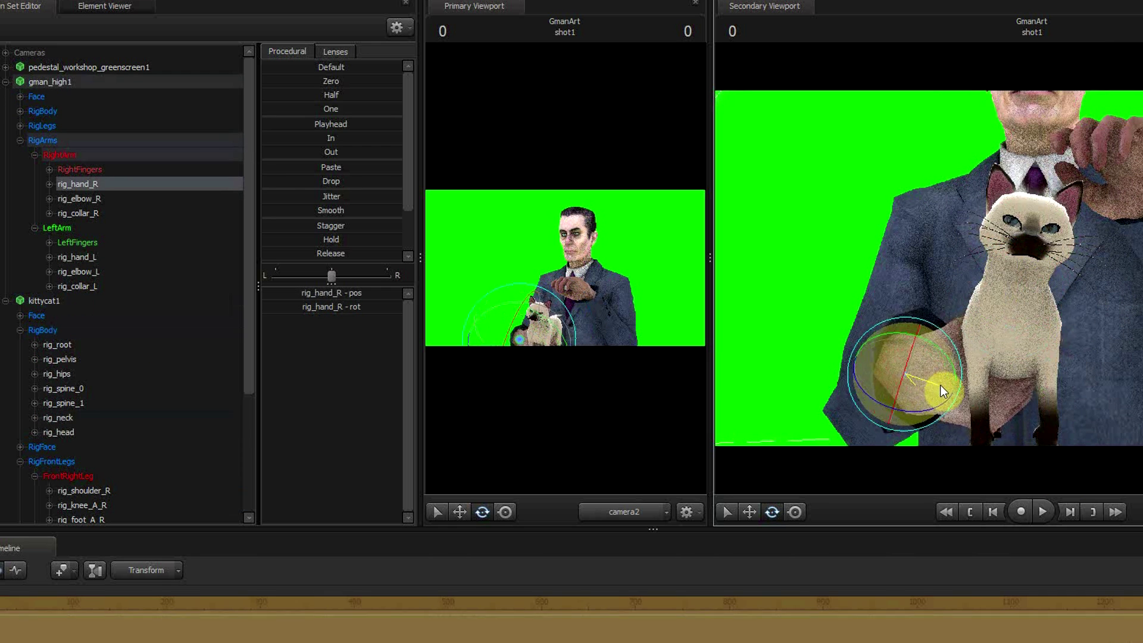
key(w)
drag(939, 384, 972, 377)
click(43, 302)
mouse_move(1066, 444)
mouse_down()
mouse_move(1108, 447)
mouse_move(1065, 444)
mouse_up()
drag(1028, 263, 1047, 244)
- Lower Gman's left hand onto the kitty cat's head and fine-tune its position in the widened primary viewport
click(47, 82)
ctrl+click(1120, 203)
drag(1119, 174, 1119, 210)
drag(1139, 243, 1029, 263)
drag(710, 237, 1100, 256)
drag(781, 368, 770, 373)
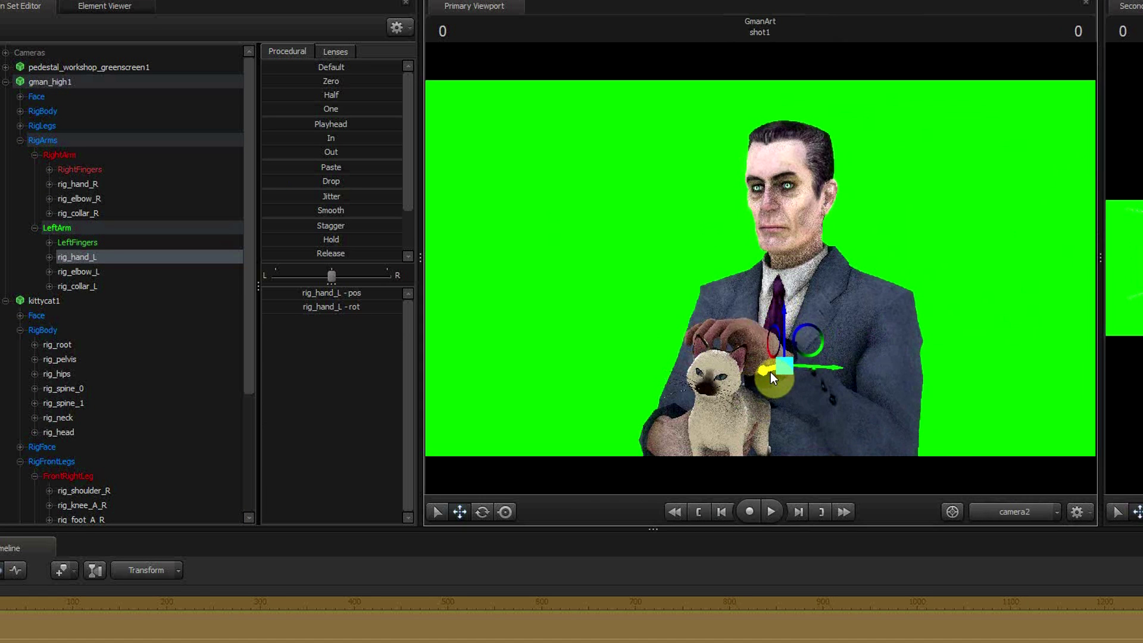
- Rotate Gman's neck and head toward the camera with the face tilted slightly down
click(802, 256)
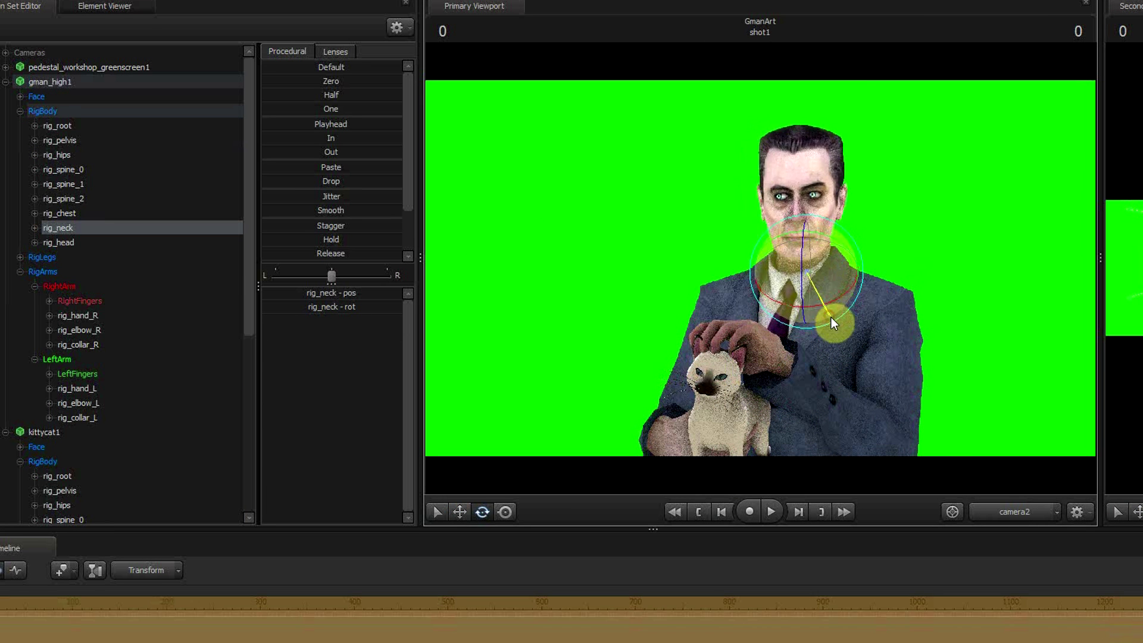
click(799, 255)
click(21, 112)
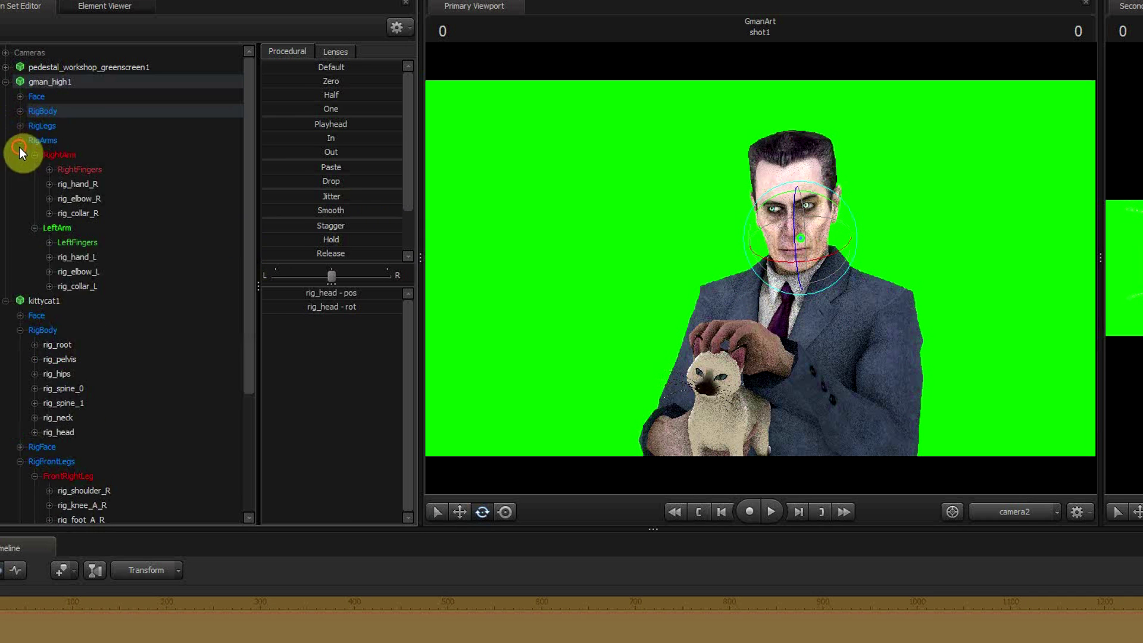
- Collapse the arm and cat controls and adjust the sideways gaze with Gman's eyes_rightleft control
click(20, 141)
click(6, 155)
click(32, 111)
click(33, 97)
click(21, 97)
click(53, 113)
drag(333, 306, 152, 337)
- Give Gman a faint smile by raising the Lower Face corner_puller and slightly raising stretcher
click(62, 128)
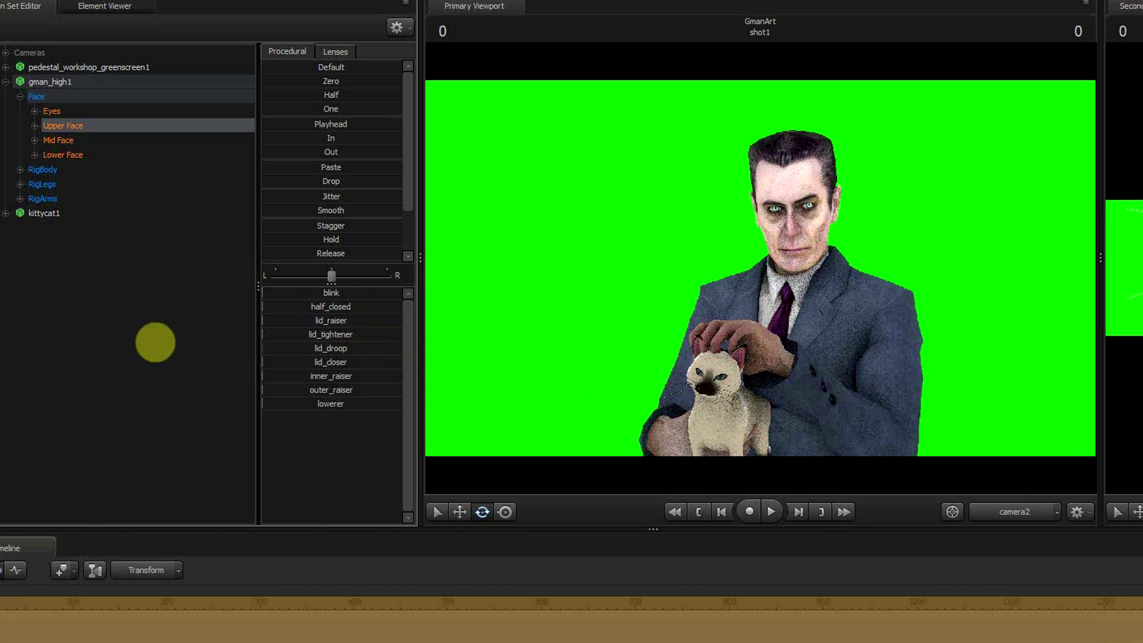
click(58, 140)
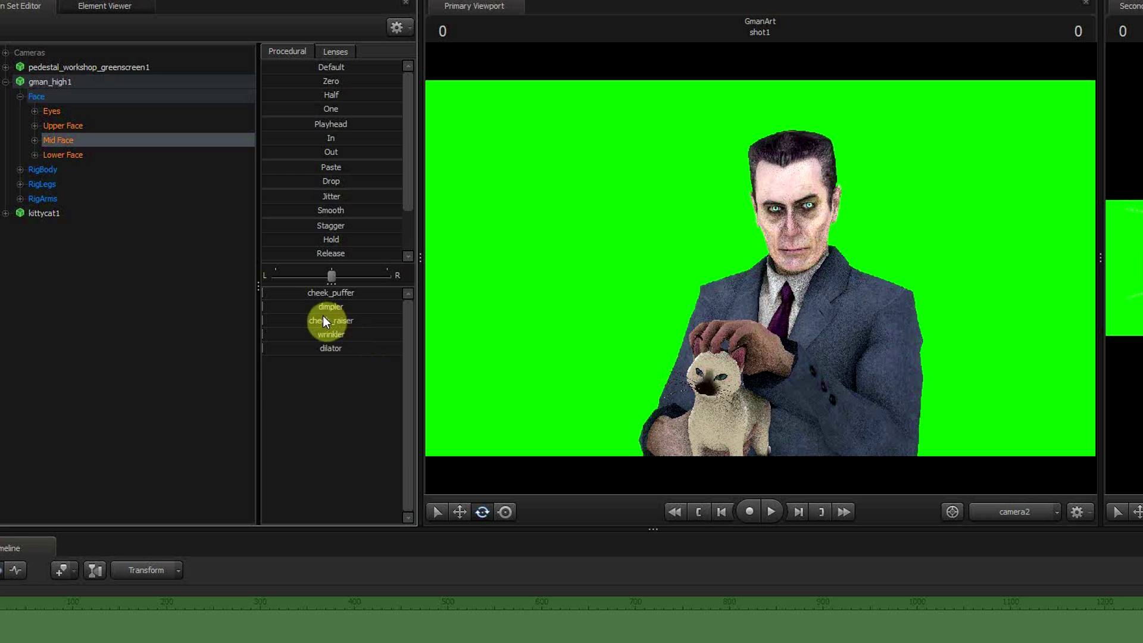
click(167, 155)
click(330, 333)
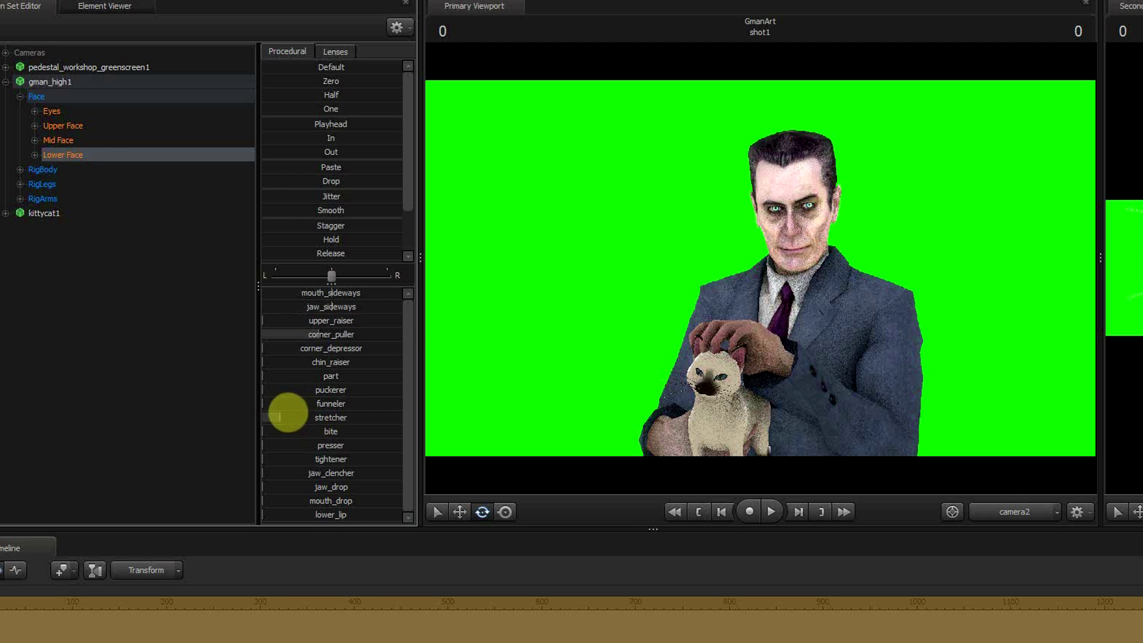
click(779, 355)
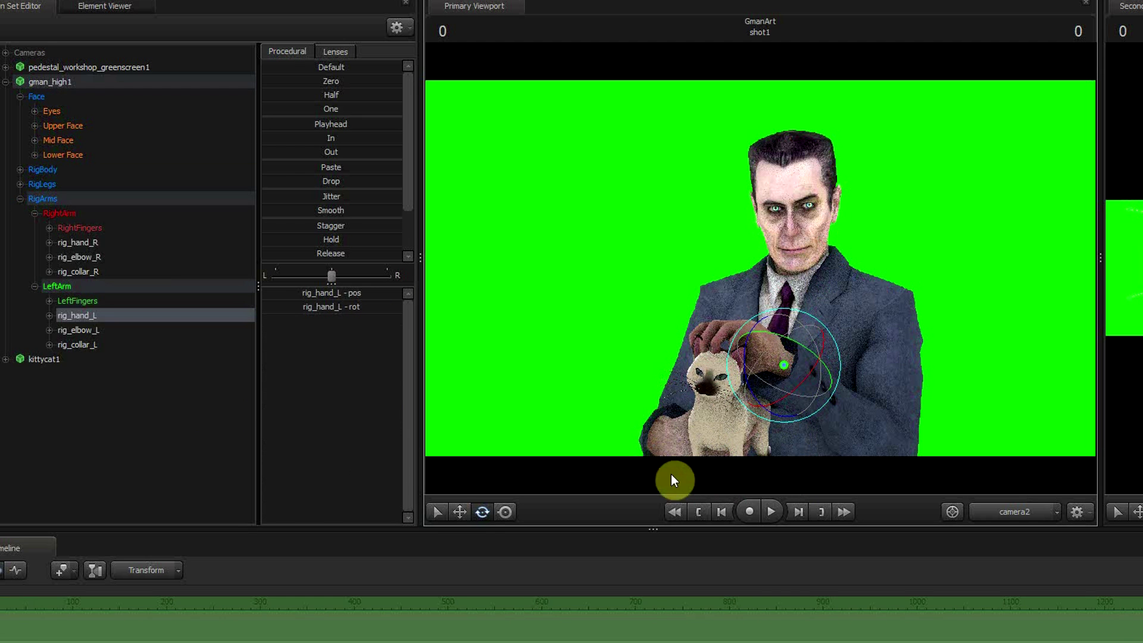
- Adjust the kitty cat's head position and tilt under Gman's hand with the rig_head control, and collapse the cat's controls
ctrl+click(769, 450)
drag(1100, 262, 1139, 256)
key(w)
ctrl+click(1118, 262)
ctrl+click(1141, 271)
key(e)
ctrl+click(1127, 208)
ctrl+click(1141, 215)
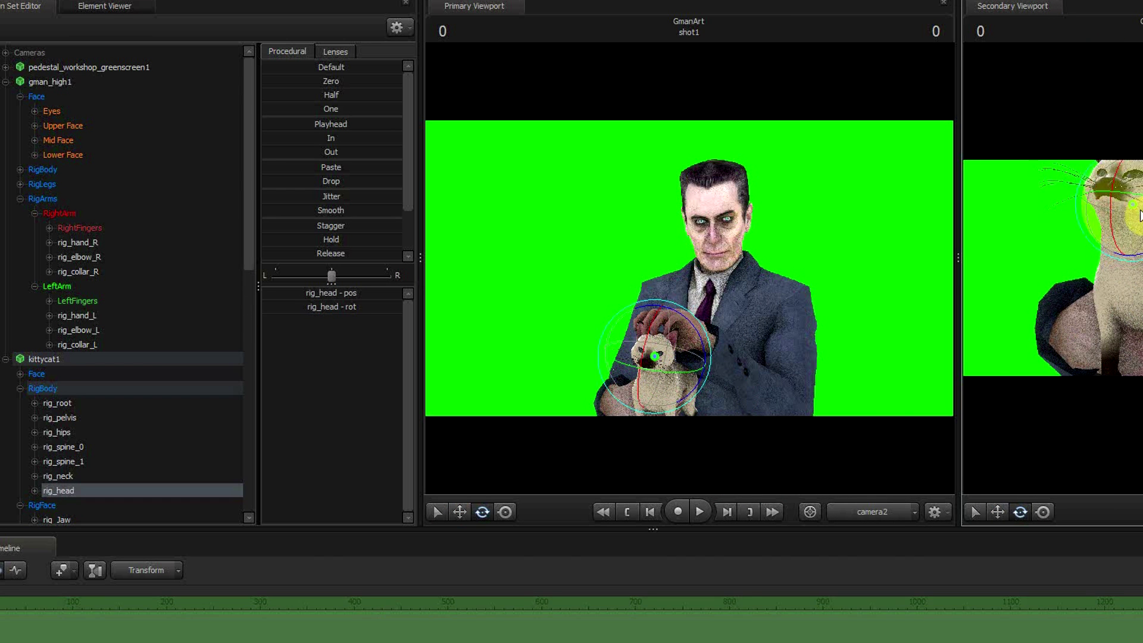
drag(1138, 214, 1140, 205)
click(5, 359)
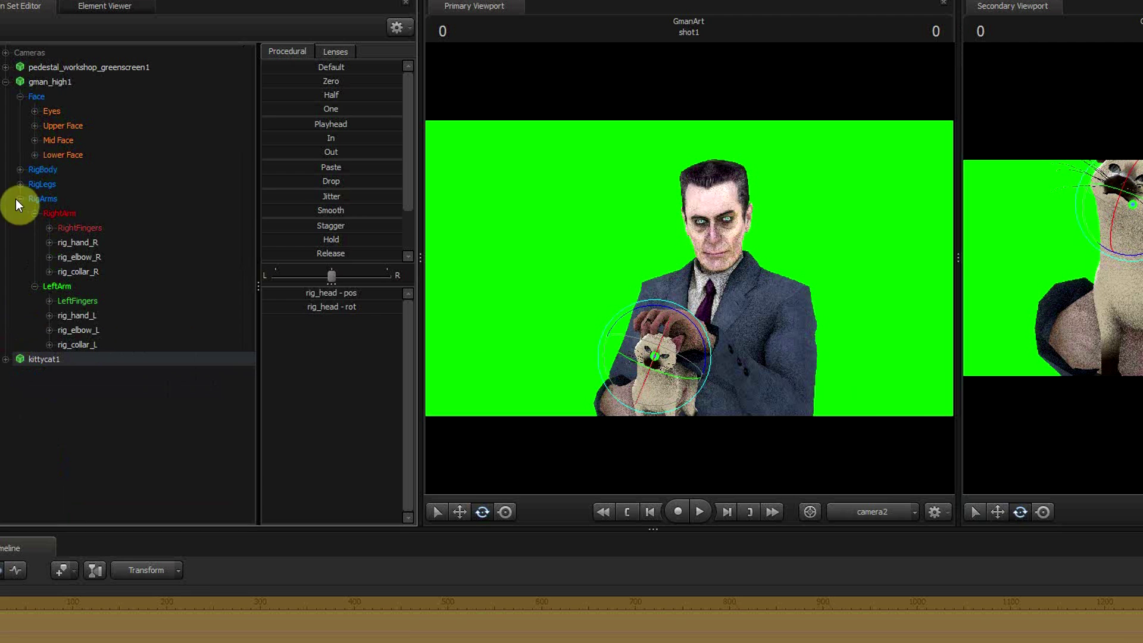
- Collapse Gman's controls and detach the rig from gman_high1
click(5, 82)
right_click(47, 83)
click(42, 322)
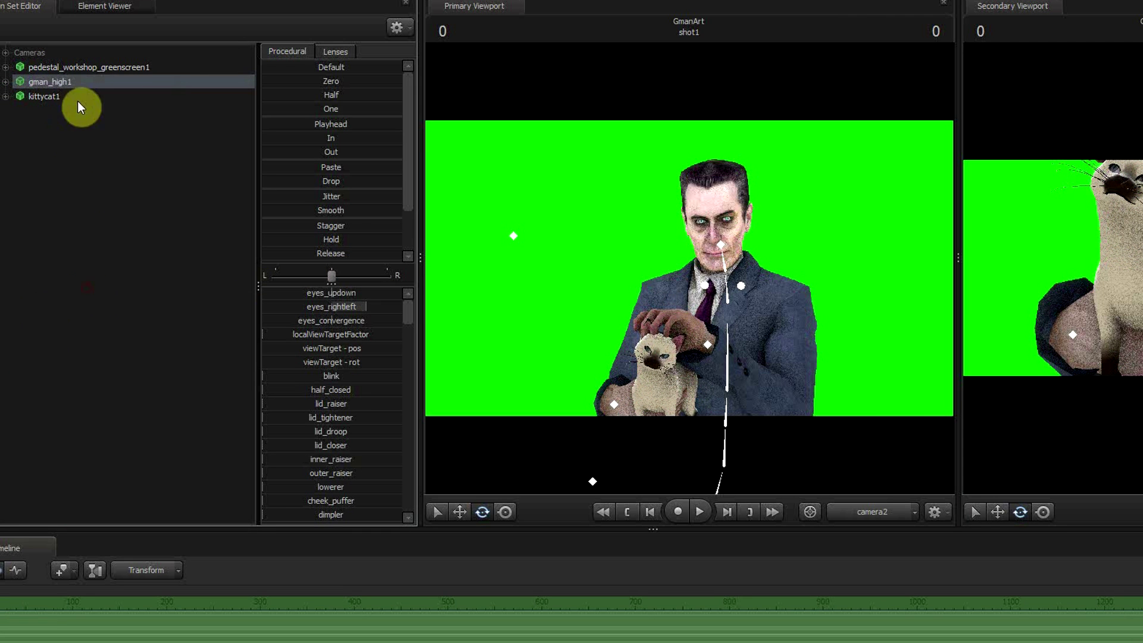
- Rotate Gman's left finger bones to curl them over the kitty cat's head in the widened secondary viewport
drag(957, 262, 760, 230)
drag(1036, 268, 1009, 257)
ctrl+click(996, 251)
mouse_move(1059, 264)
mouse_down()
mouse_move(1097, 265)
mouse_move(1072, 250)
mouse_up()
ctrl+click(1000, 202)
drag(1000, 203, 980, 188)
ctrl+click(920, 181)
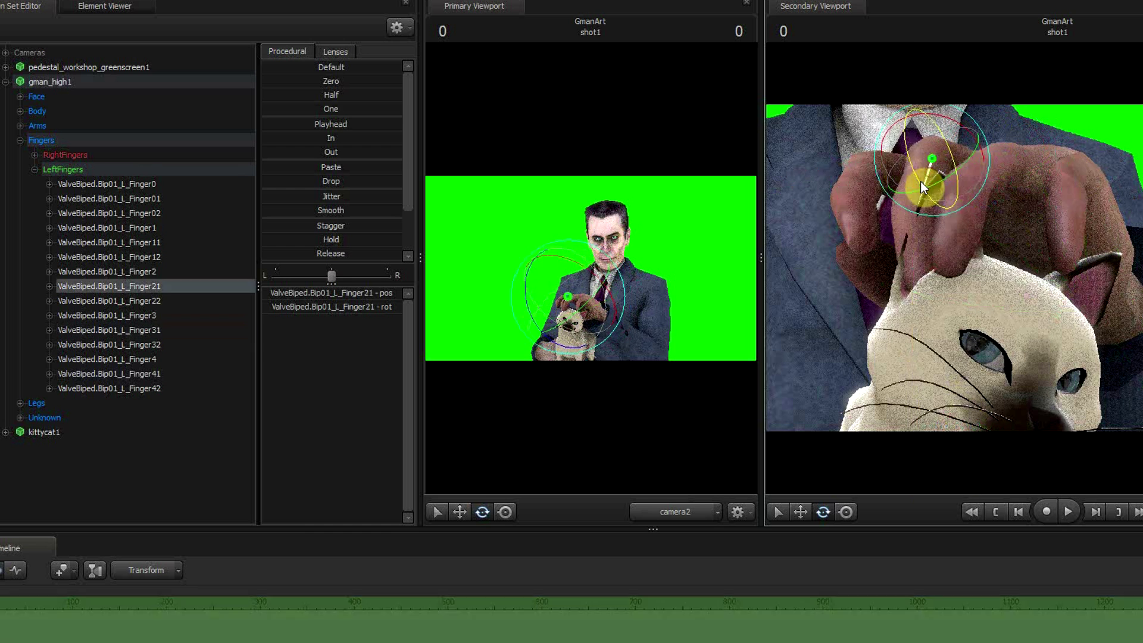
click(865, 221)
- Apply a rig to gman_high1 again
click(36, 83)
right_click(20, 71)
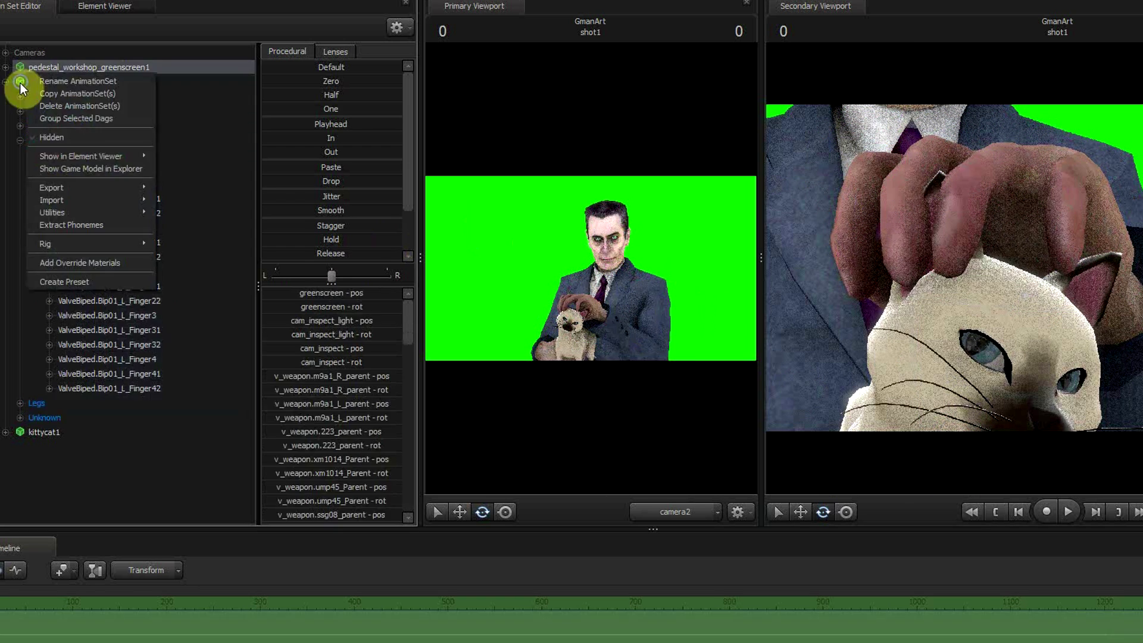
right_click(20, 84)
mouse_move(39, 255)
click(223, 375)
click(37, 82)
- Move Gman's left hand with rig_hand_L so it rests on the kitty cat's head
drag(1057, 267, 1072, 262)
ctrl+click(1138, 250)
key(w)
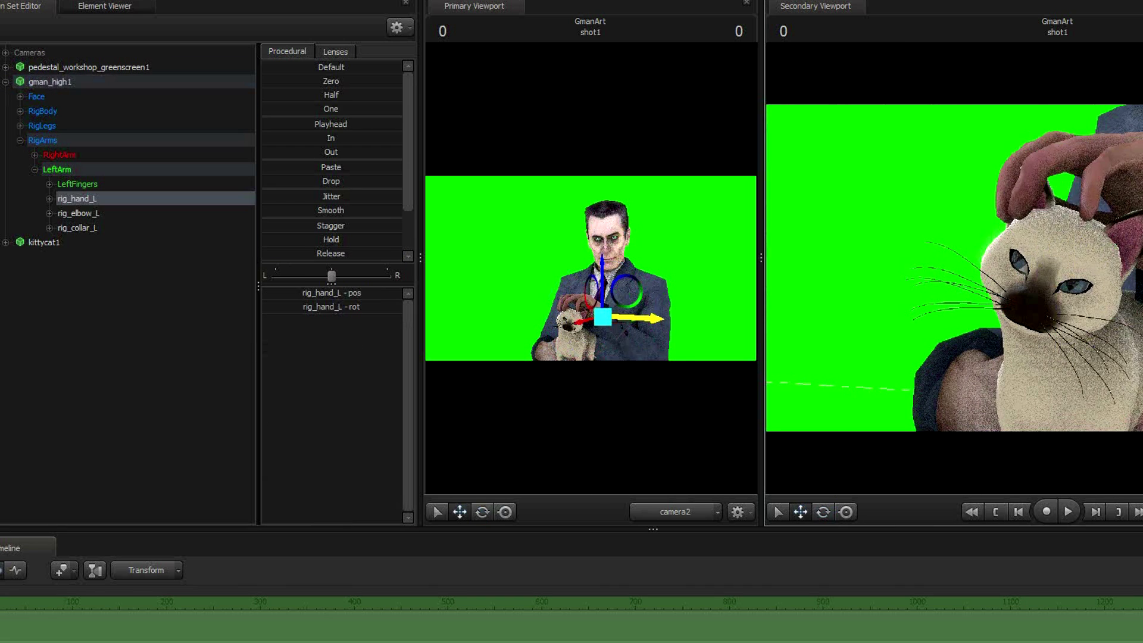
drag(1138, 250, 1138, 235)
drag(1014, 366, 1058, 267)
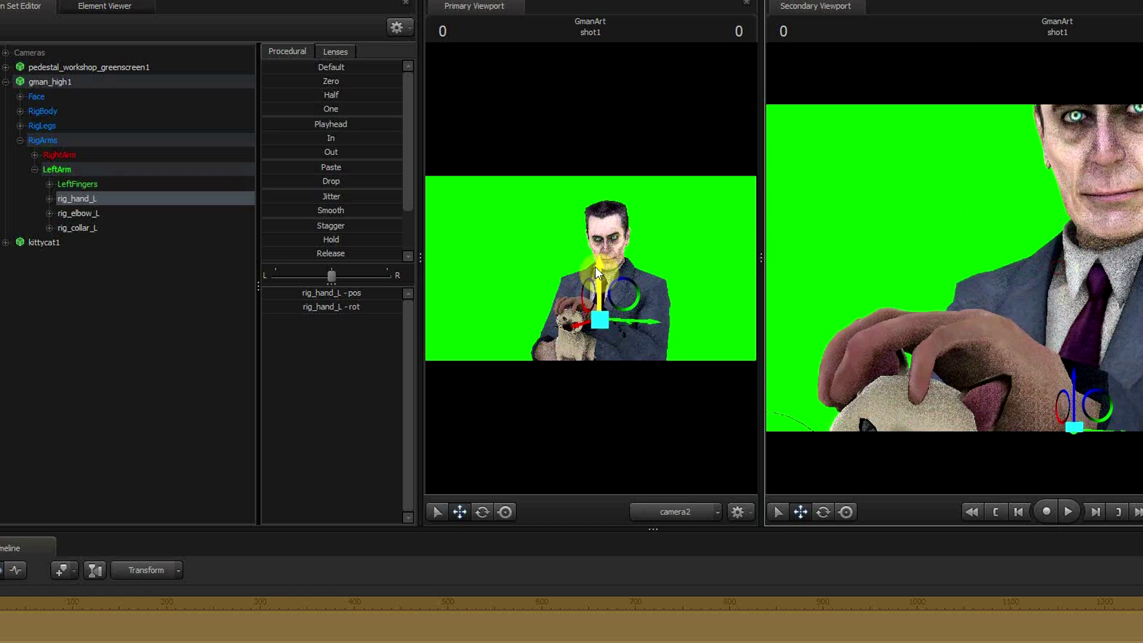
- Widen the primary viewport and tighten camera2's framing around Gman and the kitty cat
drag(761, 266, 1142, 279)
click(79, 262)
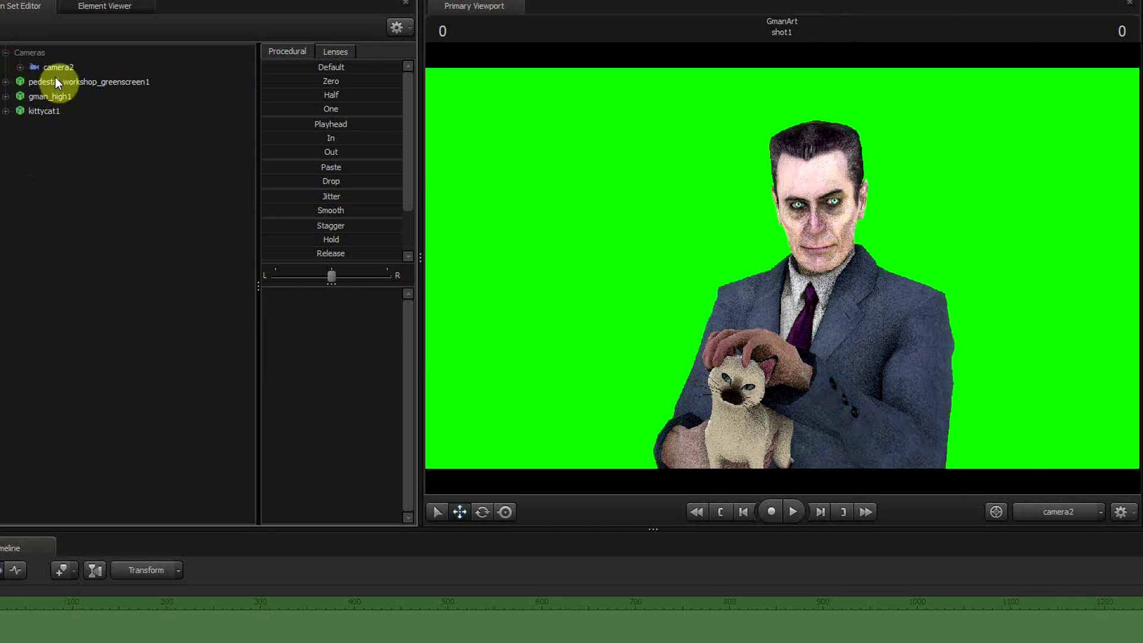
click(58, 68)
click(340, 53)
drag(780, 266, 777, 269)
click(610, 485)
- Reveal the secondary viewport and enable its lighting
drag(1142, 256, 930, 256)
right_click(1047, 240)
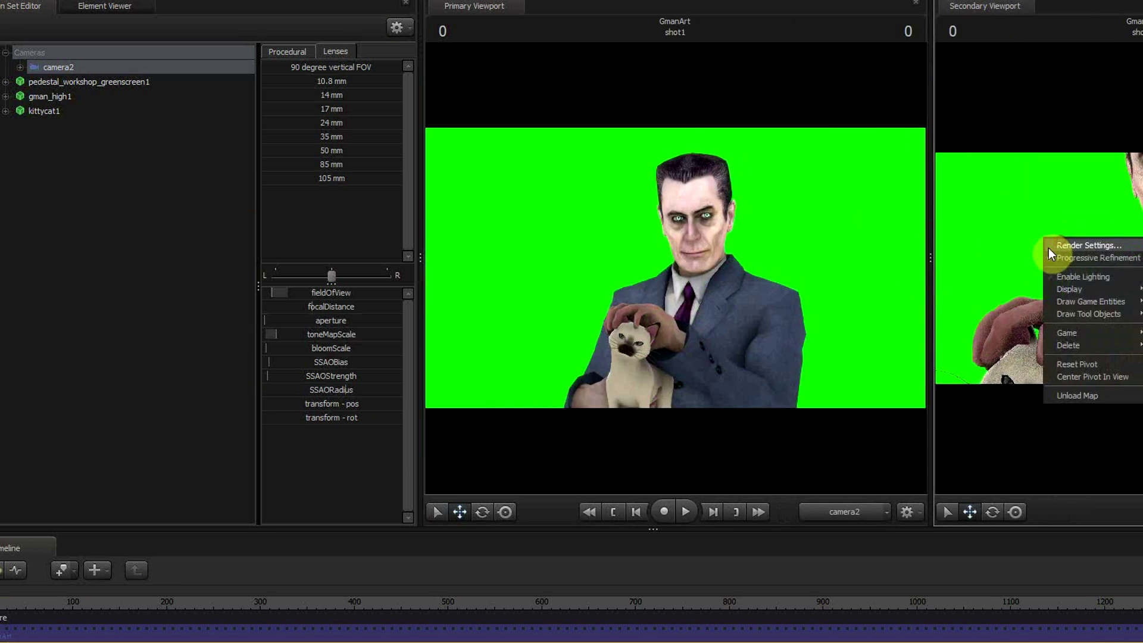
click(1071, 275)
- Collapse the cameras group and create an animation set for a new light
click(6, 53)
right_click(59, 205)
click(103, 224)
click(570, 243)
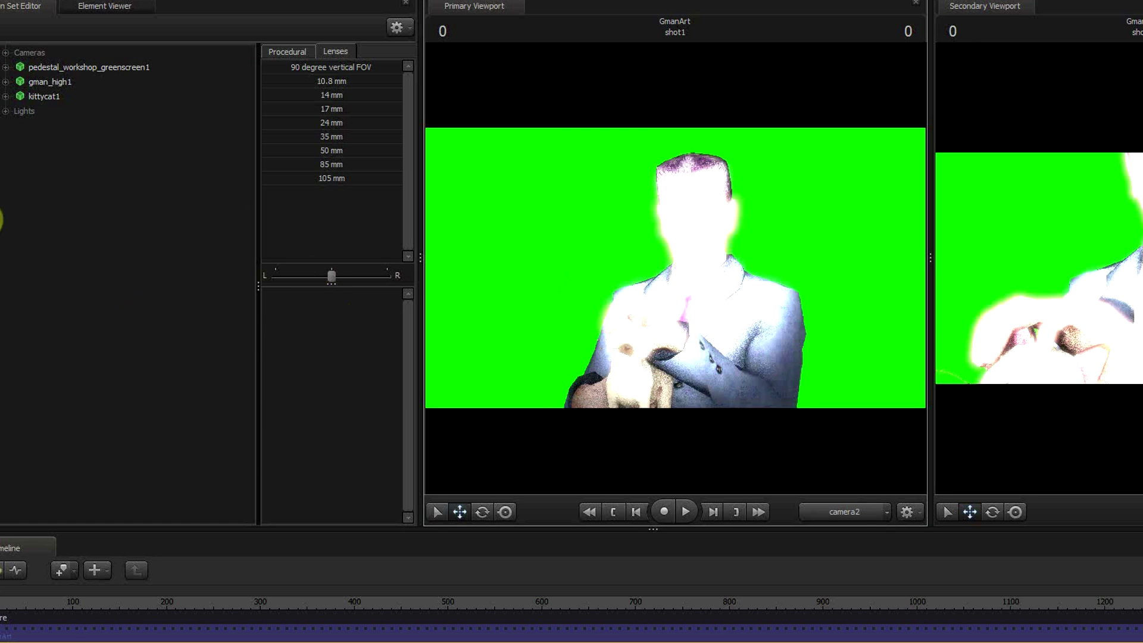
- Aim light1 at Gman from the secondary viewport and lower its intensity
click(5, 111)
drag(49, 125, 1036, 261)
click(1036, 268)
click(649, 356)
drag(420, 306, 291, 306)
drag(930, 304, 813, 304)
click(1, 569)
key(s)
drag(1080, 259, 1079, 267)
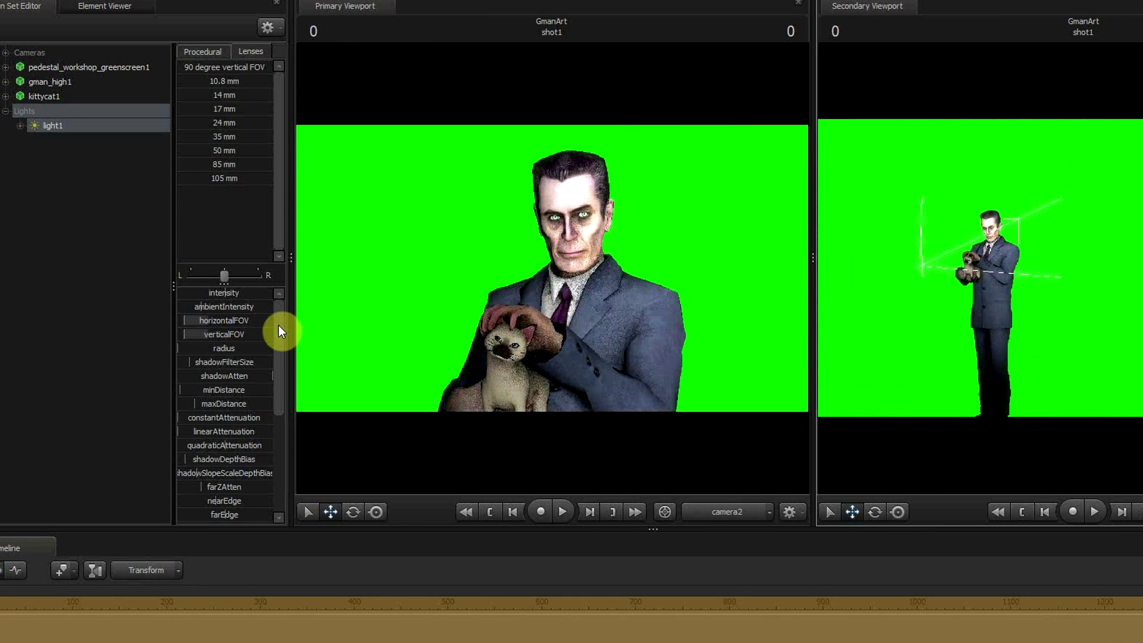
drag(215, 290, 191, 288)
- Create light2, aim it at Gman in the secondary viewport and lower its intensity
right_click(32, 266)
click(65, 287)
drag(52, 141, 1083, 268)
key(a)
drag(221, 292, 181, 289)
- Create light3 behind Gman as a backlight, and widen the primary viewport
right_click(45, 301)
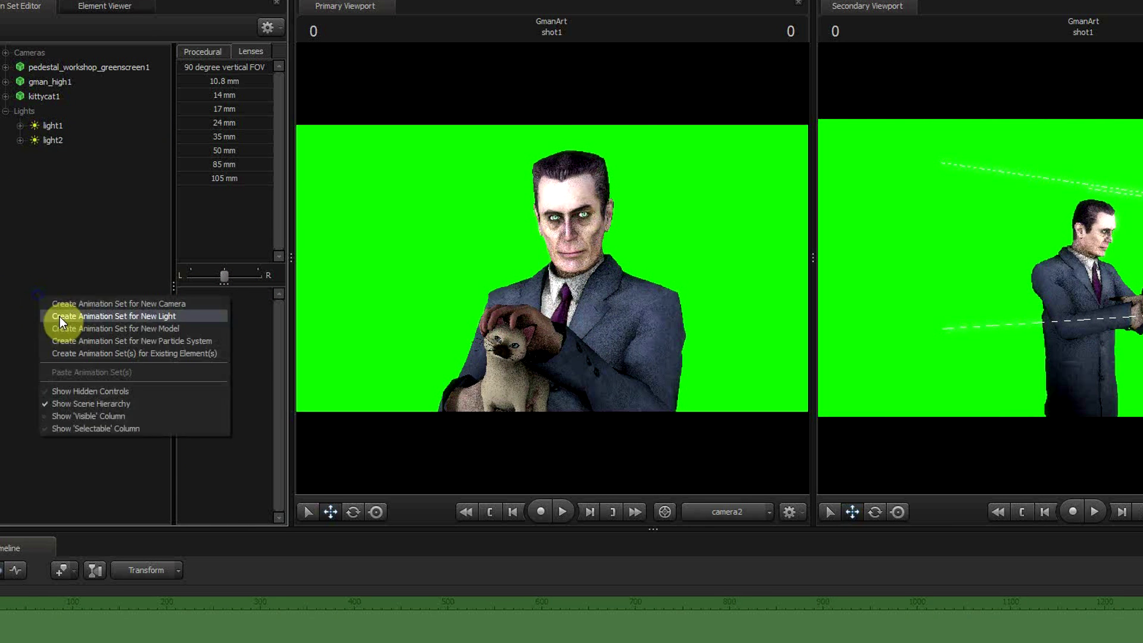
click(60, 316)
key(w)
drag(1088, 281, 938, 302)
key(s)
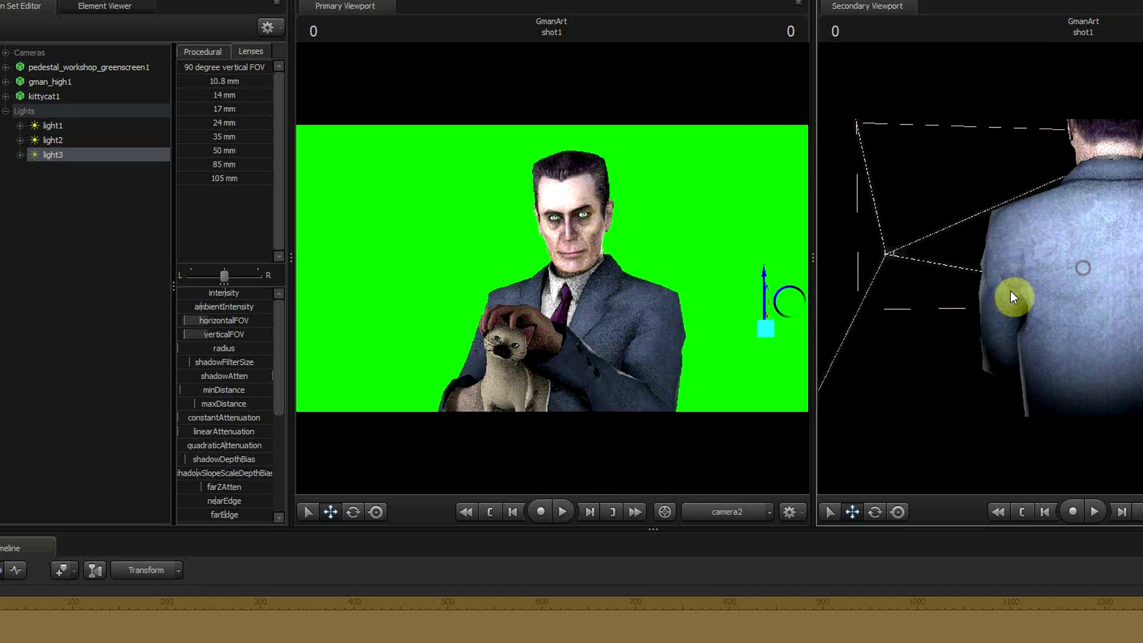
click(517, 181)
key(F2)
drag(815, 277, 1142, 278)
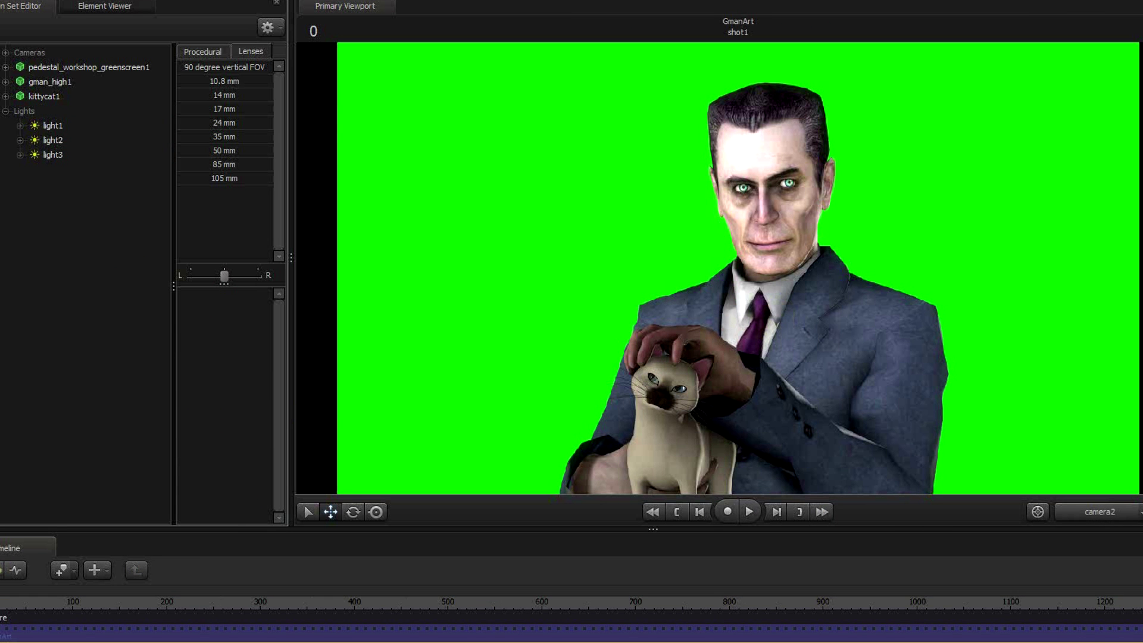
- Add override materials to gman_high1 and show its game model in the element viewer
right_click(50, 84)
click(113, 287)
right_click(46, 85)
mouse_move(108, 169)
click(194, 182)
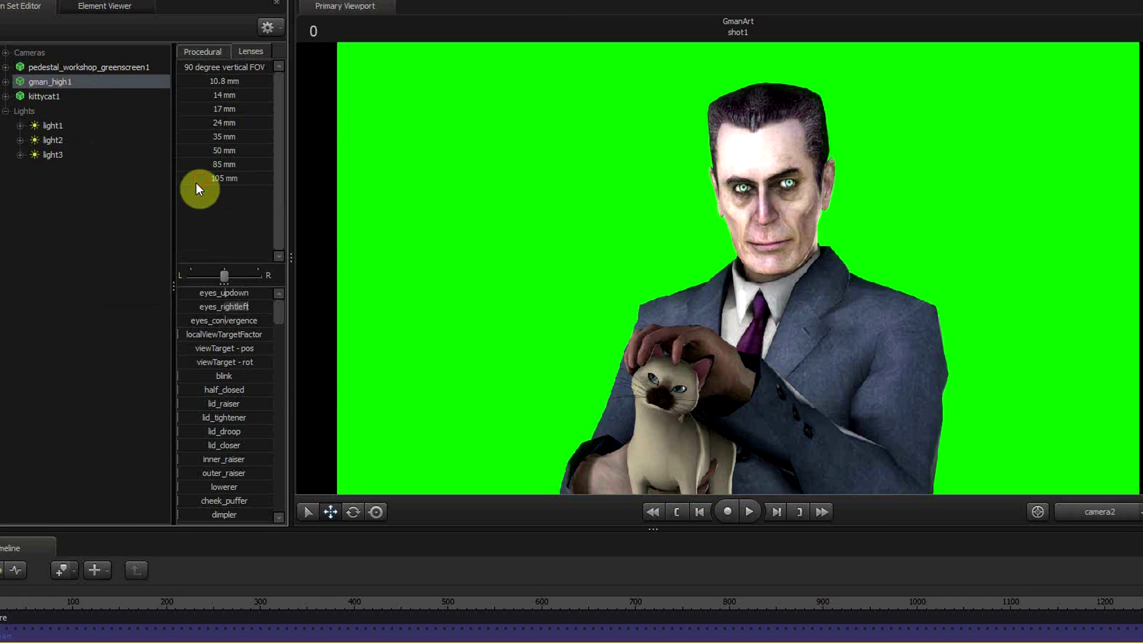
- Add a float attribute $phongboost to the gman_facehirez material and set it to 7
click(0, 356)
right_click(24, 369)
click(231, 438)
text($phongboost)
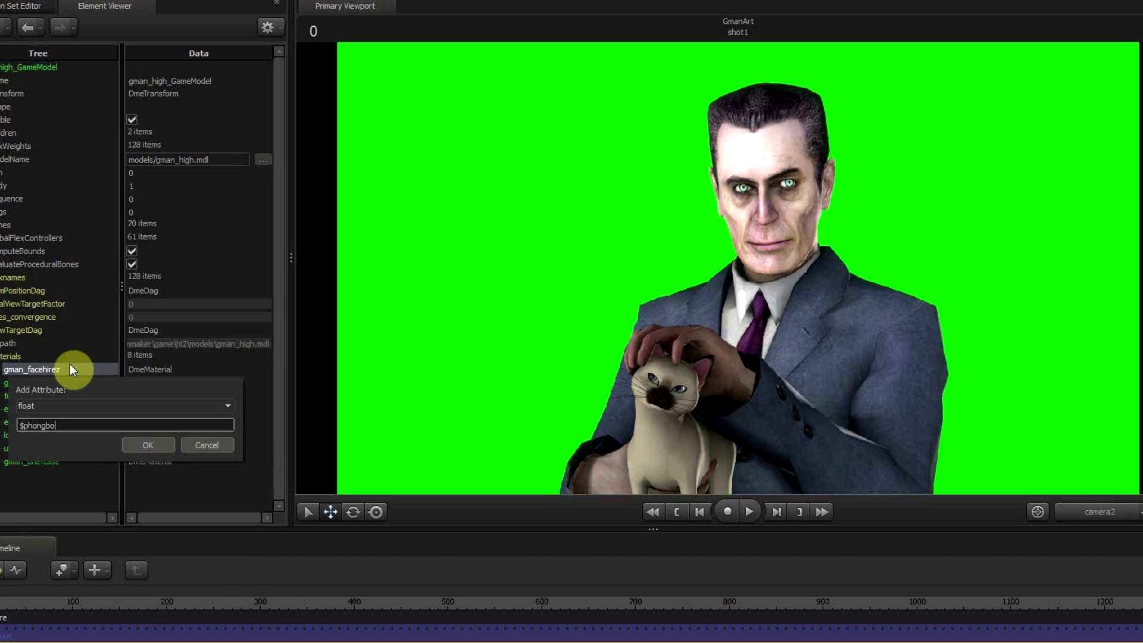
click(159, 444)
double_click(132, 409)
text(7)
key(Return)
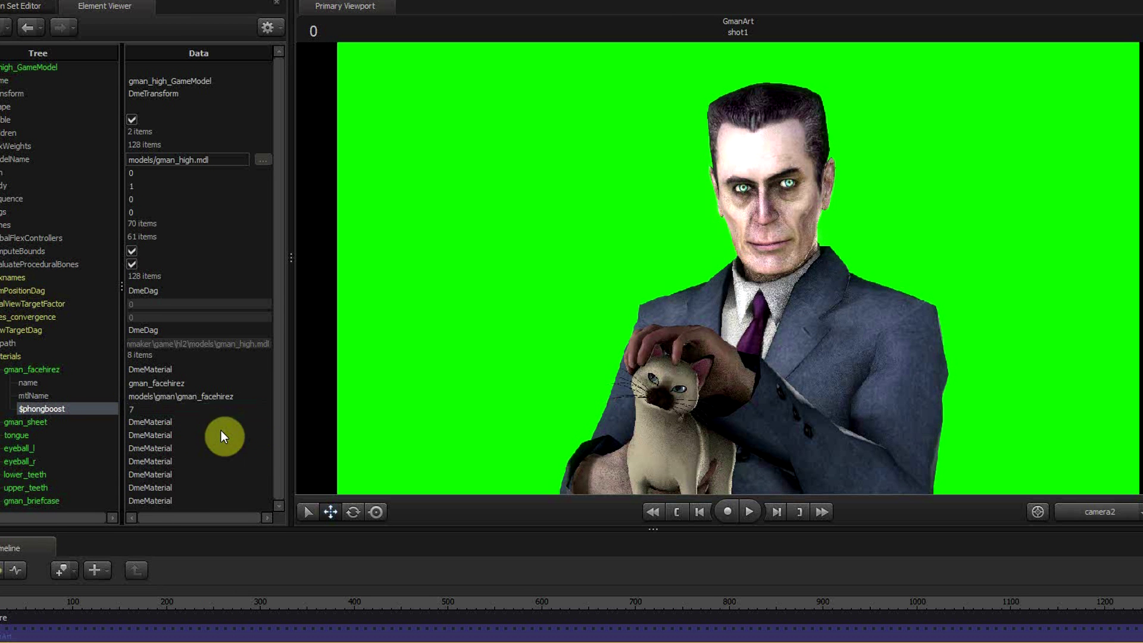
click(0, 371)
- Add a float attribute $phongboost to the gman_sheet material and enter its value
right_click(30, 383)
mouse_move(107, 492)
click(229, 425)
text($phongboost)
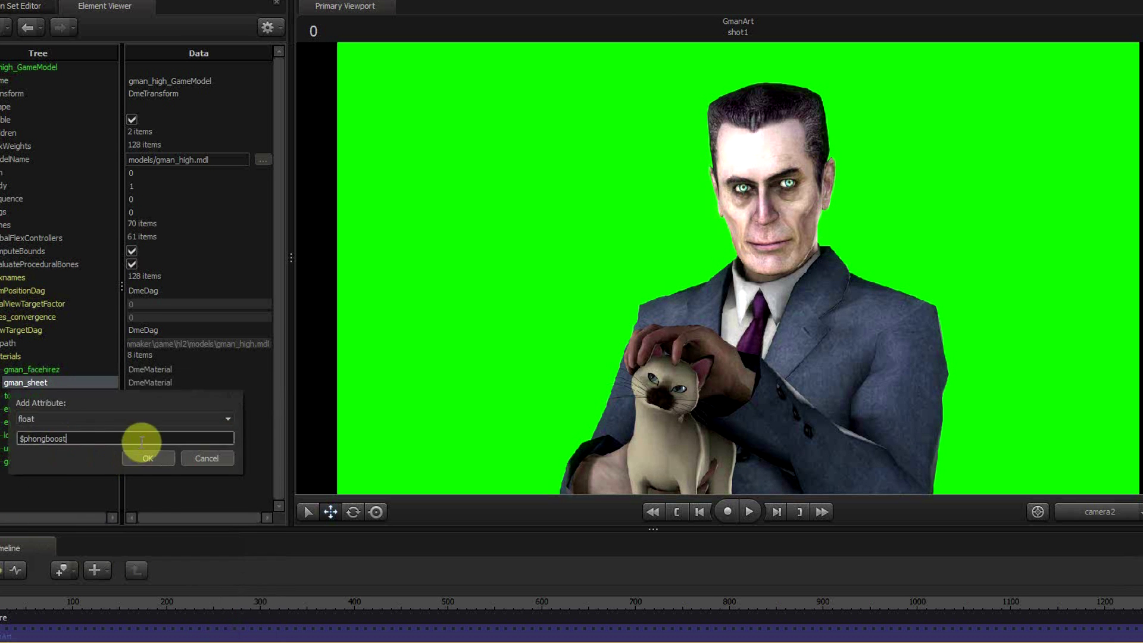
click(150, 457)
double_click(178, 420)
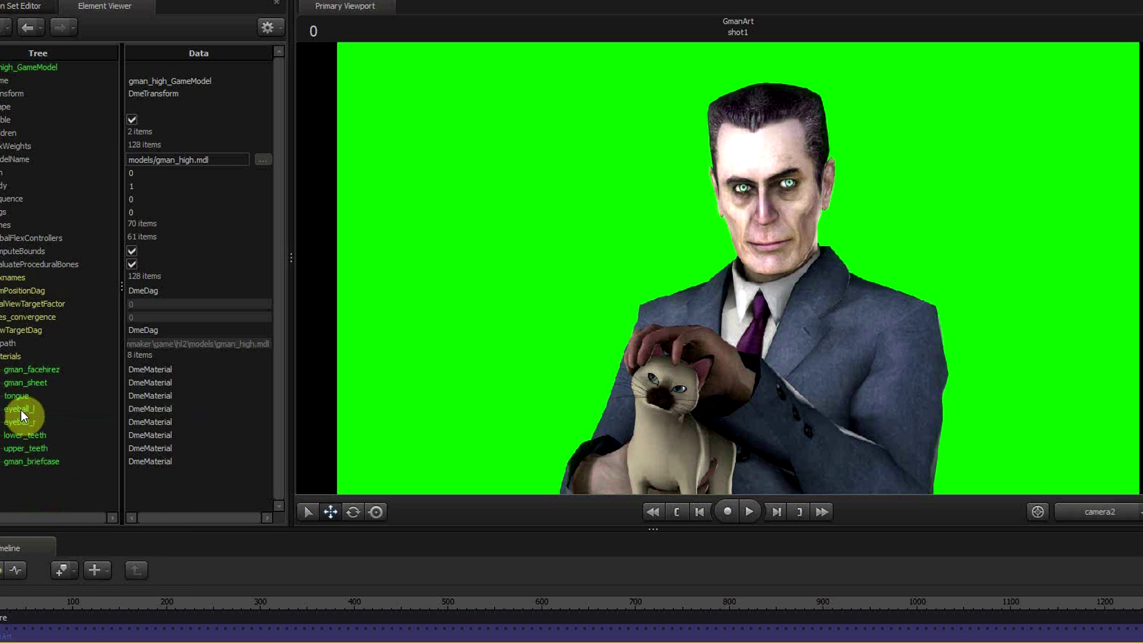
- Add an attribute to the eyeball_l material and collapse its entry
right_click(21, 411)
mouse_move(92, 522)
click(256, 447)
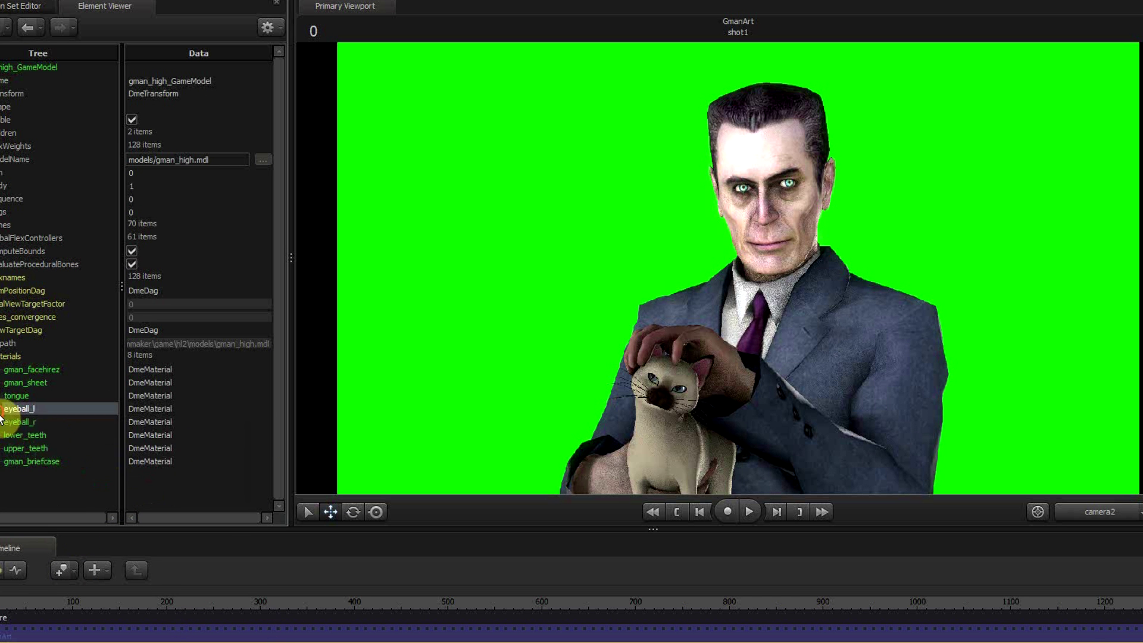
click(0, 410)
- Add a float attribute $phongboost to the eyeball_r material, set it to 3, and collapse the material tree
right_click(22, 422)
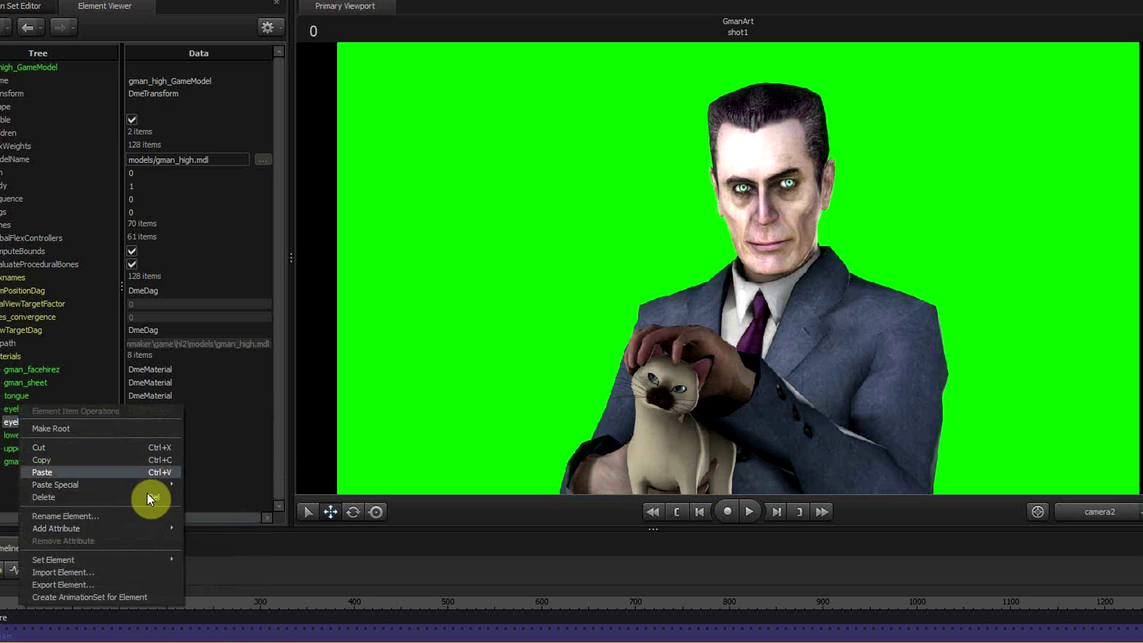
mouse_move(143, 528)
click(212, 424)
text($phongboost)
click(146, 497)
double_click(143, 460)
text(5)
key(Return)
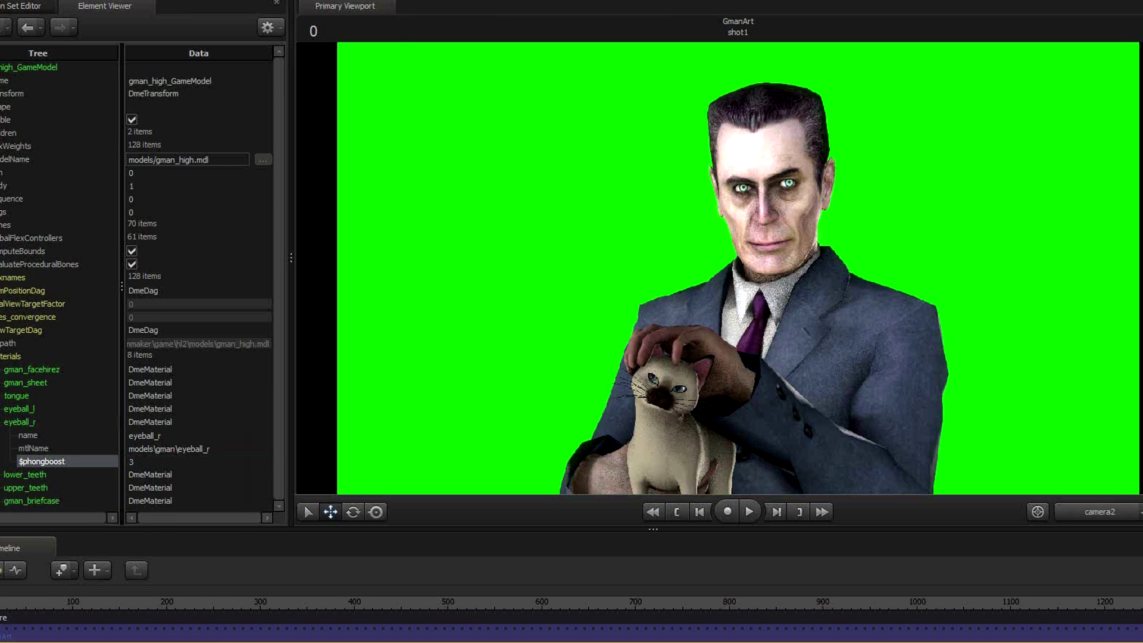
click(0, 422)
click(0, 356)
click(0, 67)
- Adjust camera2's SSAOBias, SSAOStrength and SSAORadius in the animation set editor
click(19, 7)
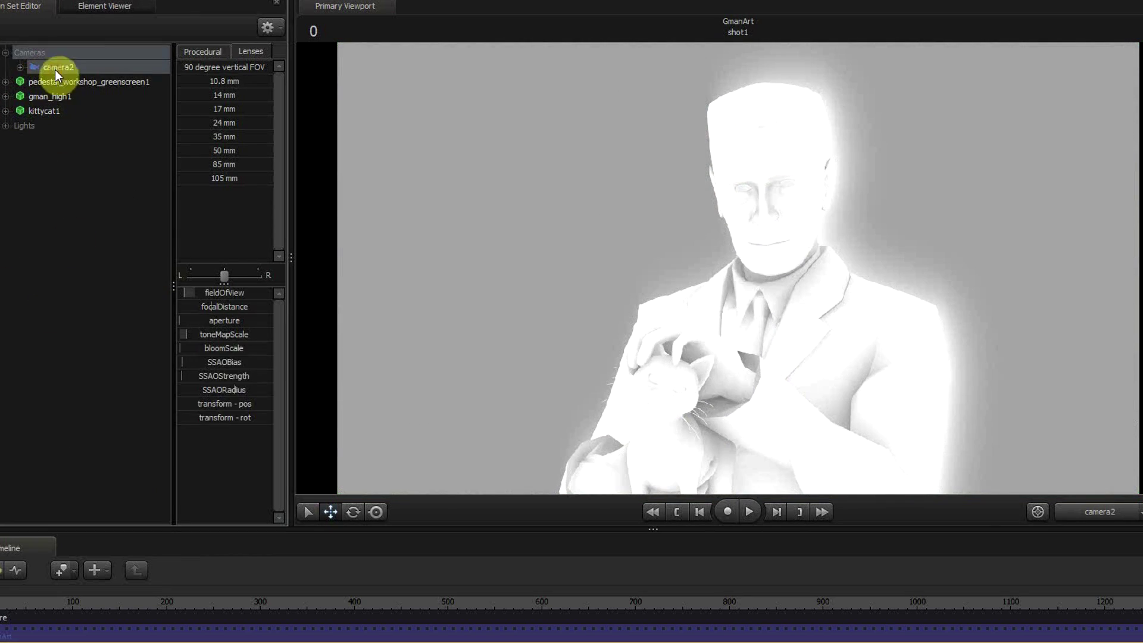
key(F3)
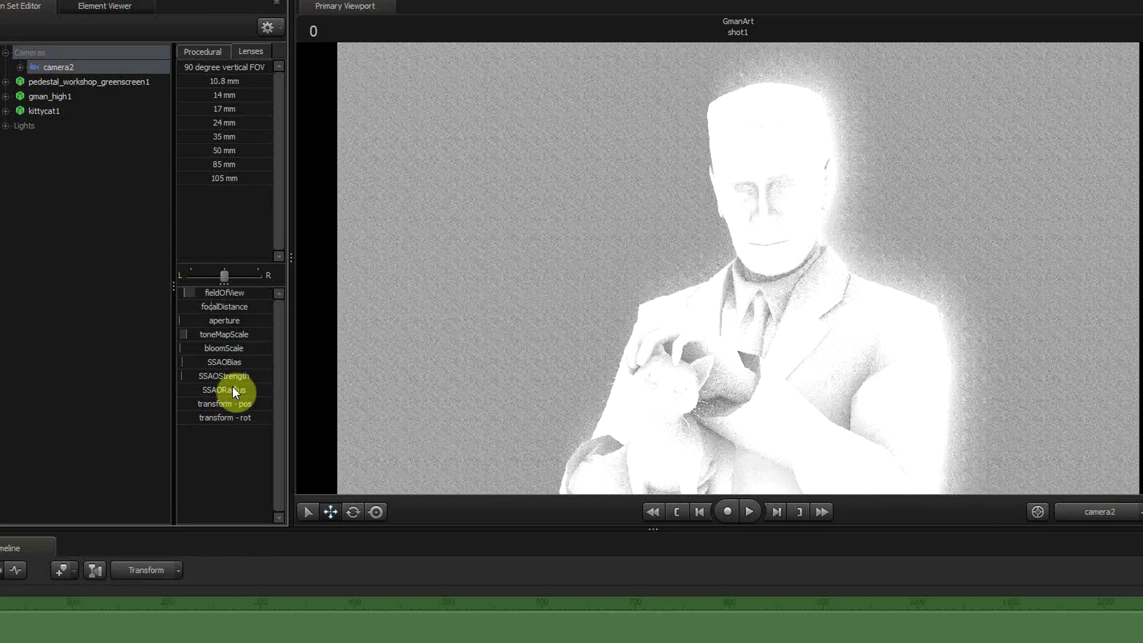
mouse_move(220, 371)
mouse_down()
mouse_move(280, 369)
mouse_move(219, 390)
mouse_up()
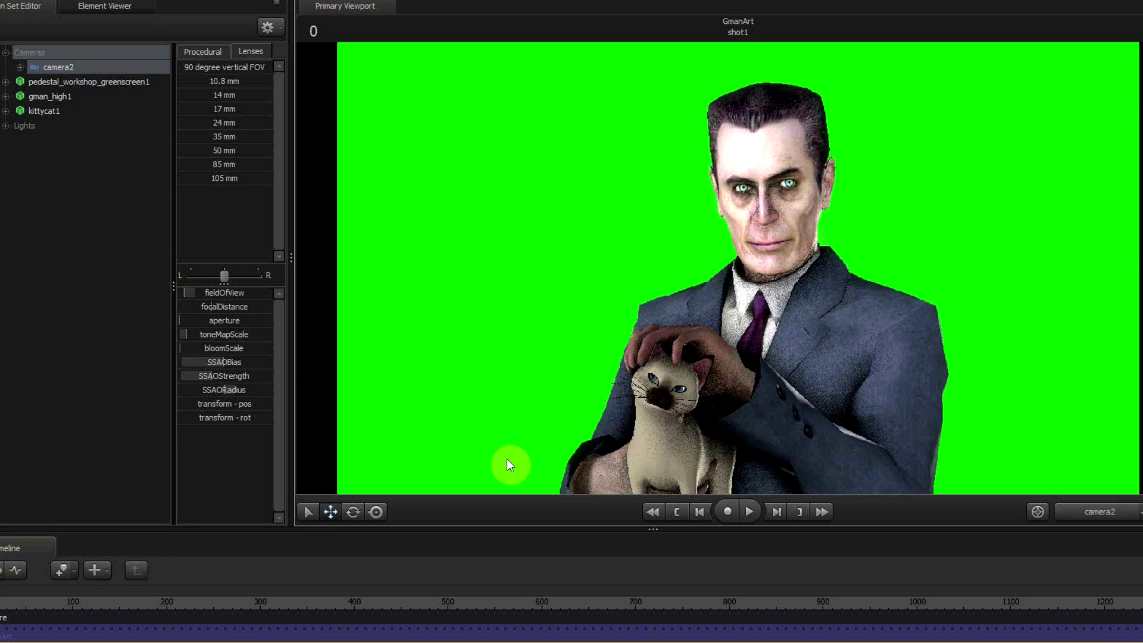
click(74, 378)
- Adjust light1's shadowDepthBias and shadowFilterSize in the widened control list
click(5, 126)
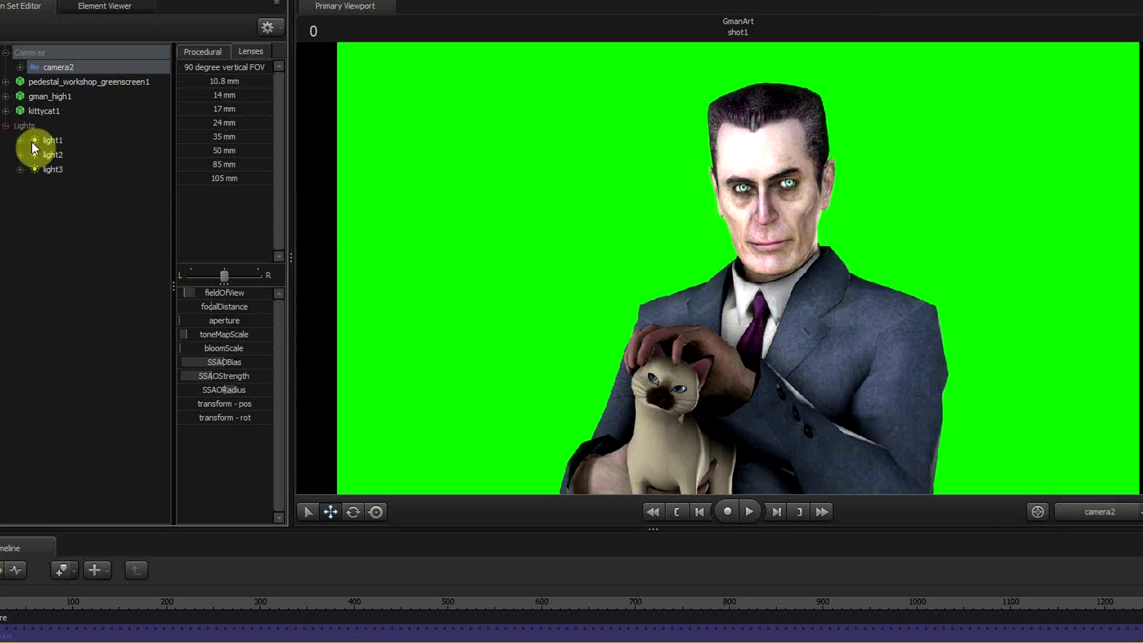
click(36, 143)
click(278, 441)
drag(292, 396, 495, 427)
scroll(495, 410, up, 6)
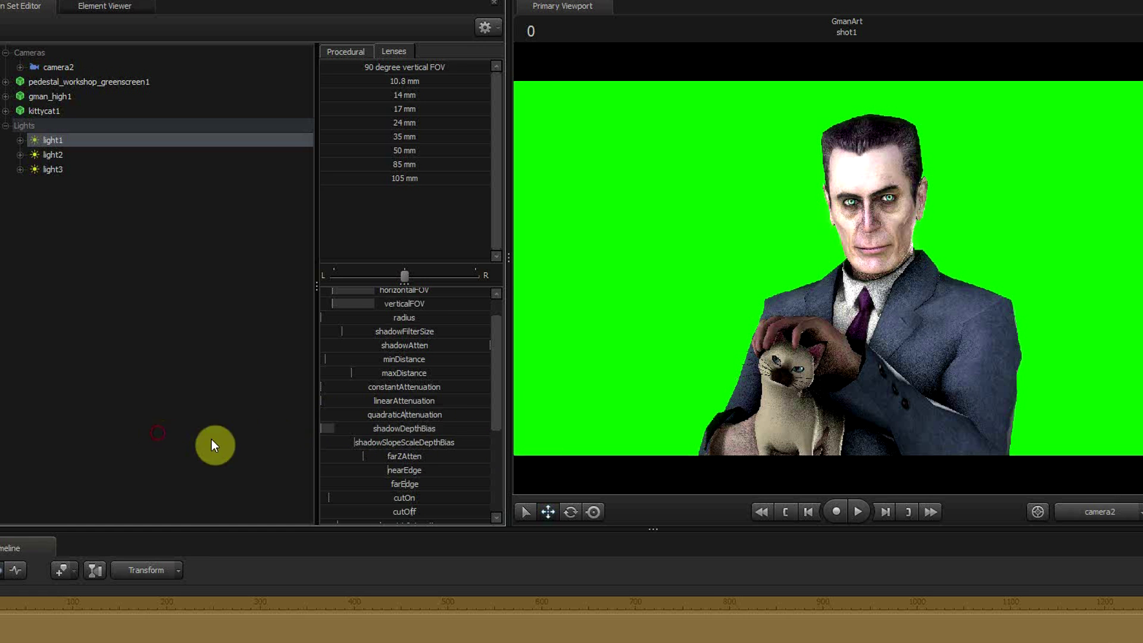
scroll(413, 426, up, 2)
drag(406, 366, 588, 349)
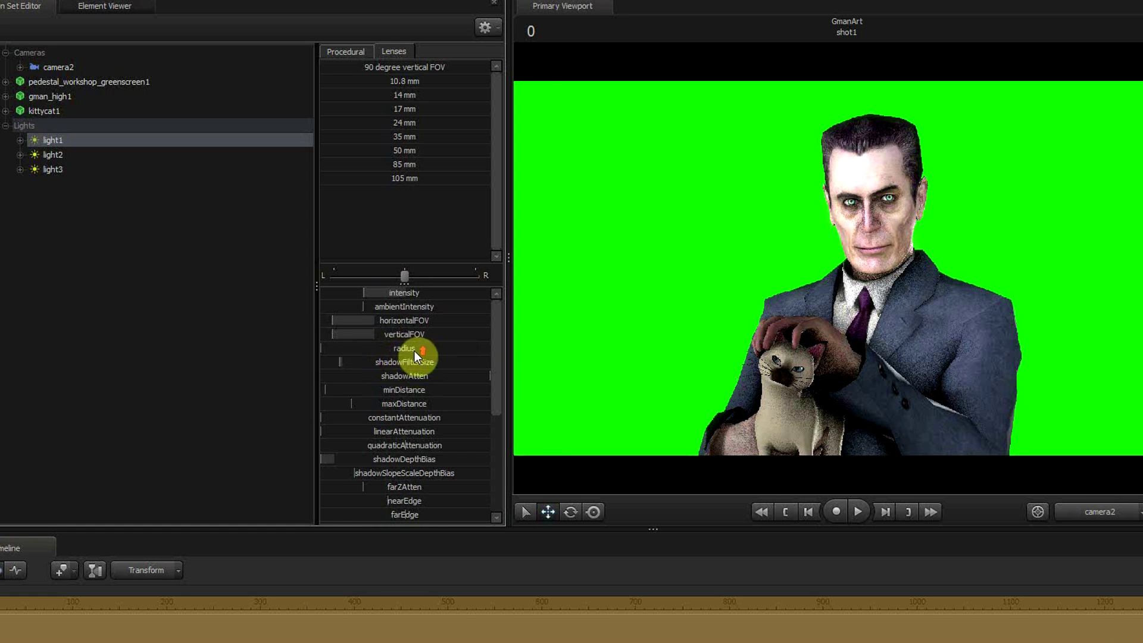
scroll(408, 453, down, 5)
scroll(410, 357, up, 2)
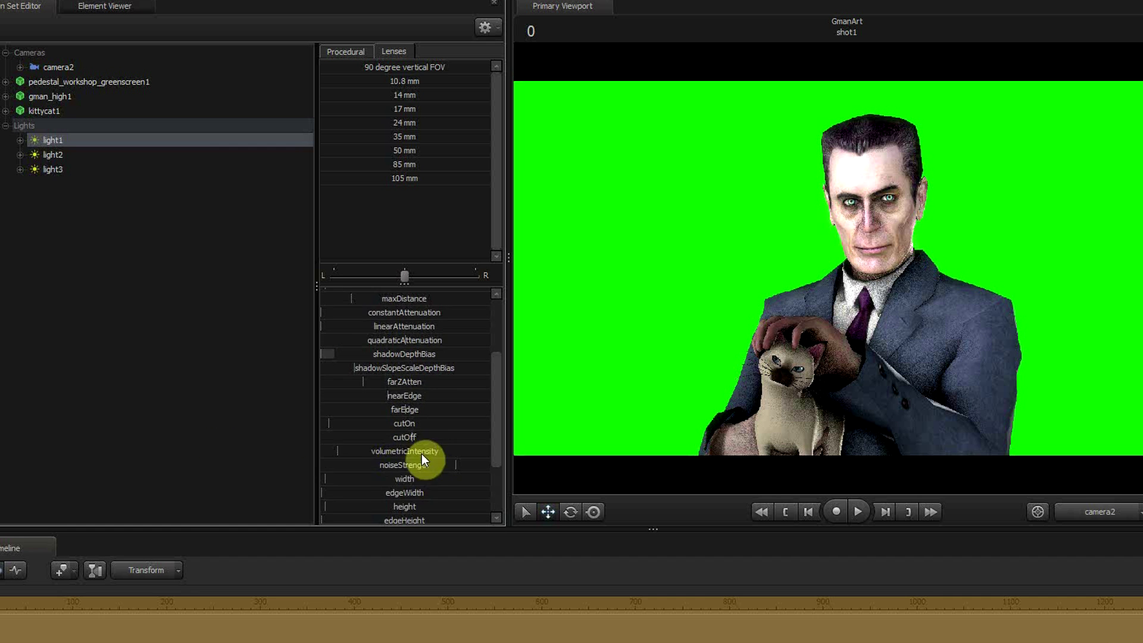
scroll(422, 459, down, 5)
- Adjust light2's shadowAtten and shadowFilterSize
click(52, 154)
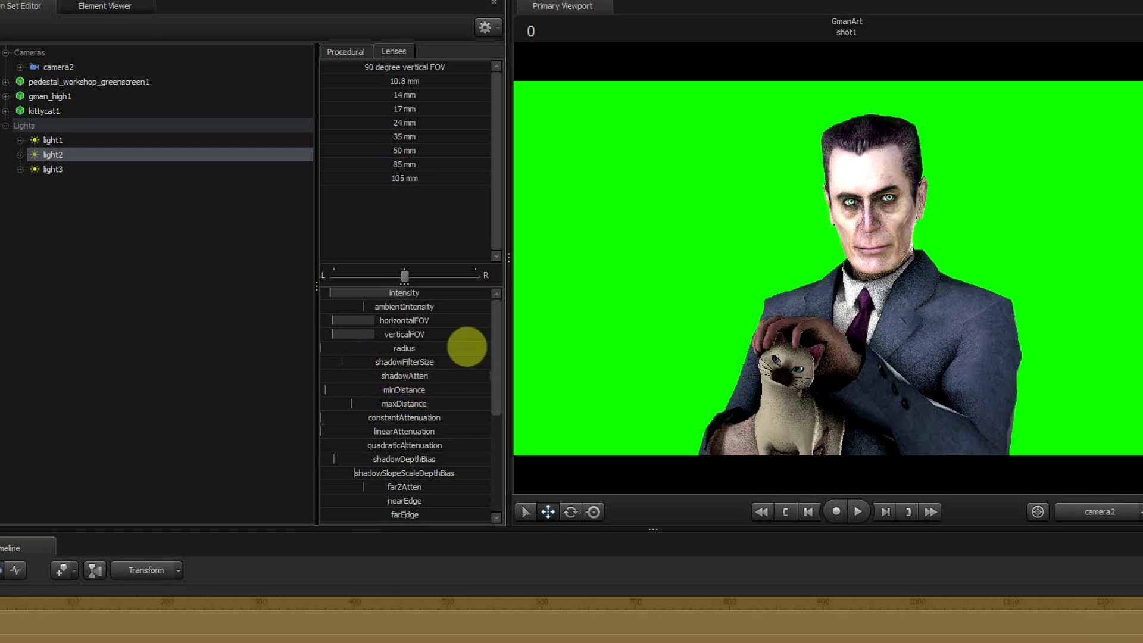
drag(467, 346, 224, 410)
drag(381, 363, 360, 335)
key(F2)
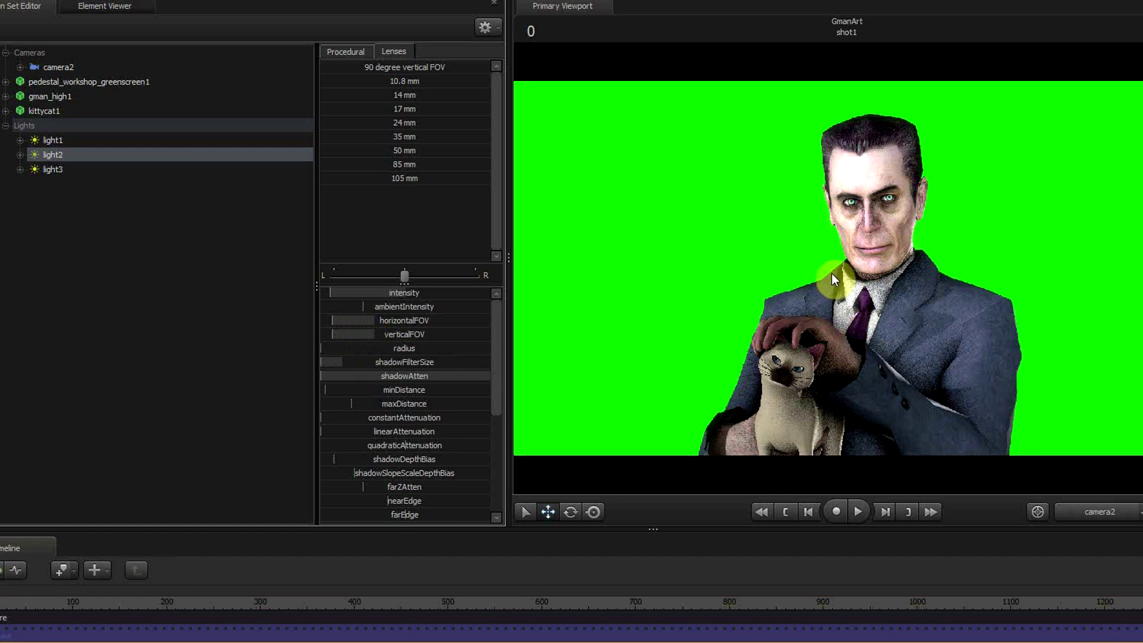
key(F2)
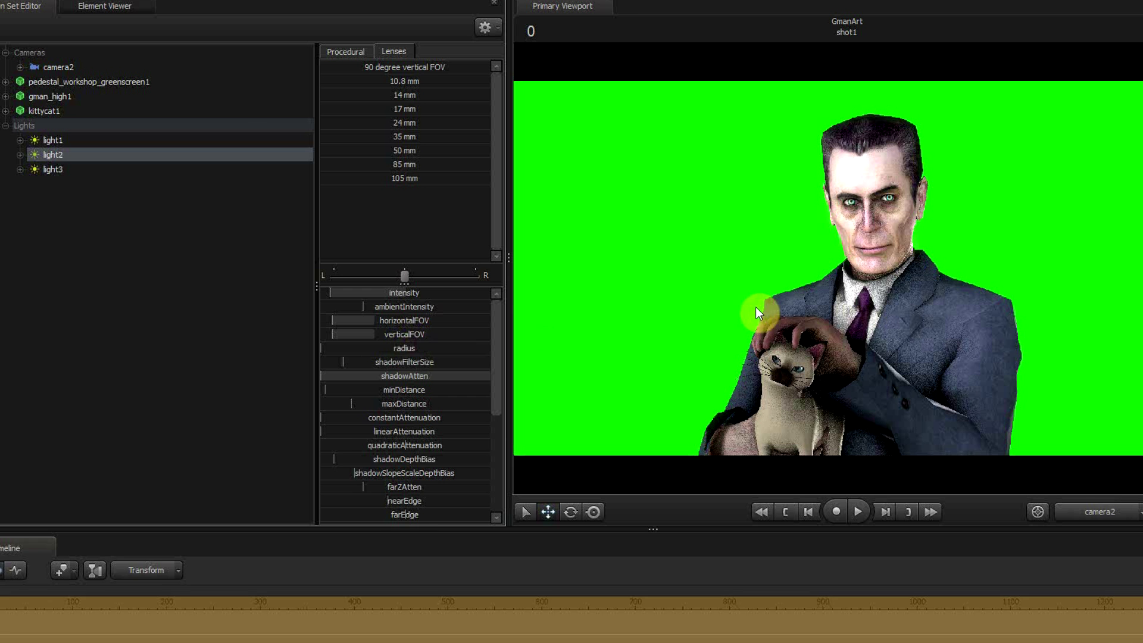
key(F3)
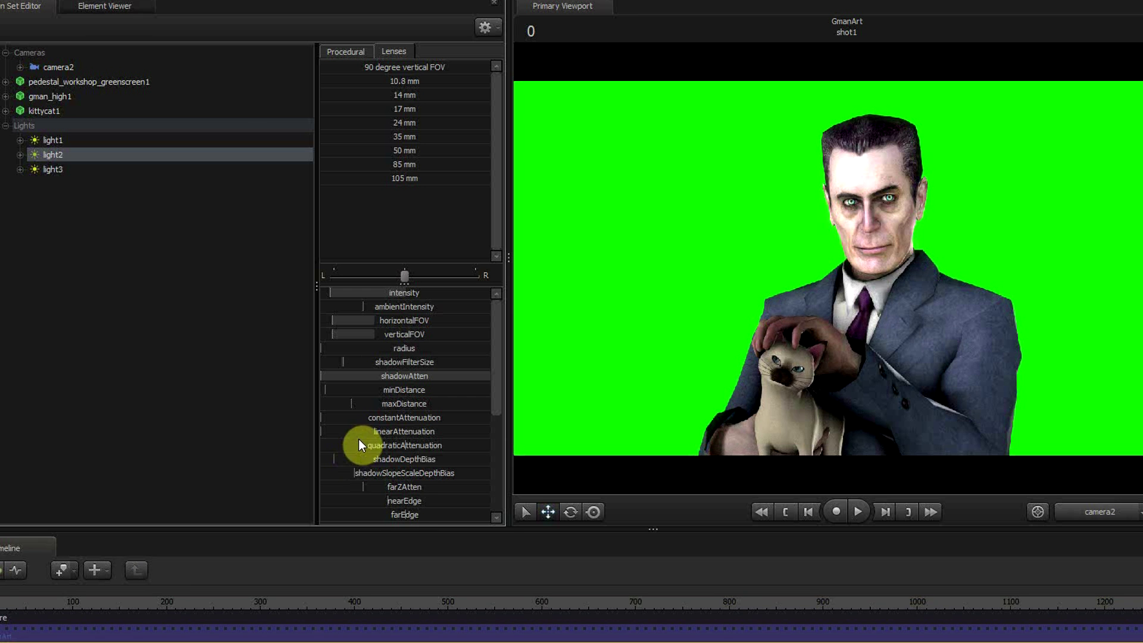
- Rotate Gman's left hand on the kitty cat's head with rig_hand_L, and collapse the Gman and camera controls
click(844, 359)
key(F2)
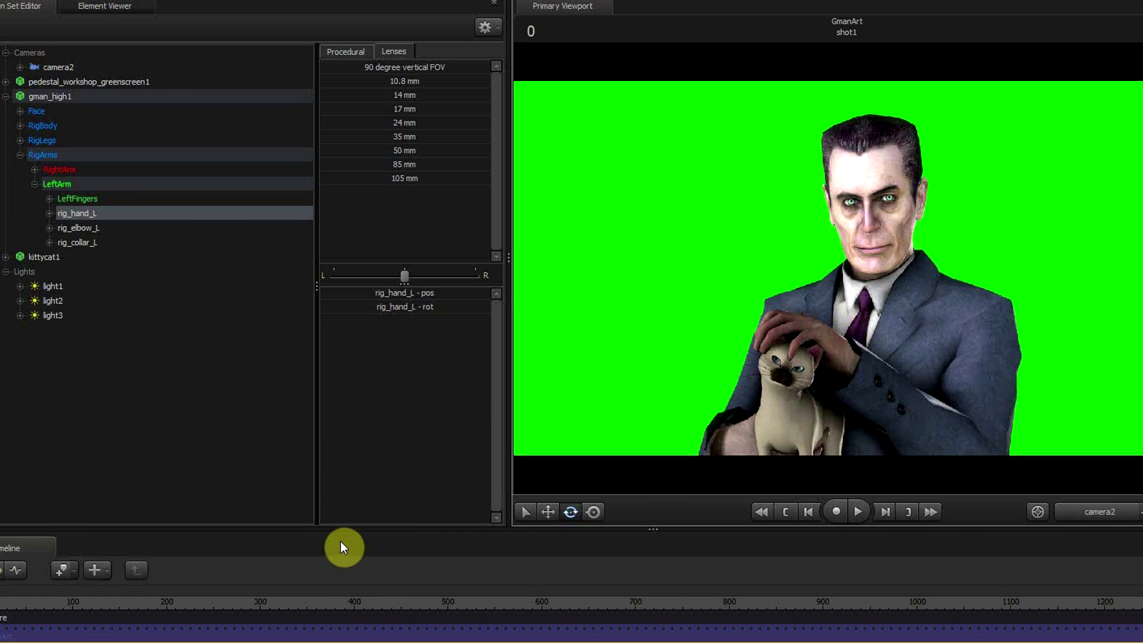
click(6, 97)
click(6, 53)
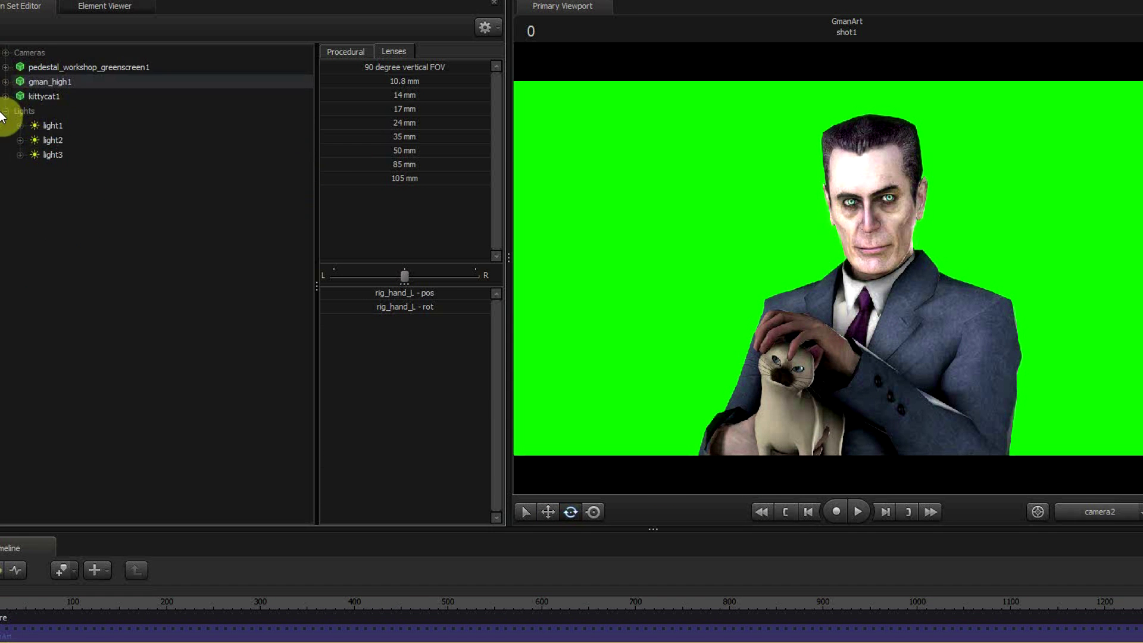
- Collapse the lights group and readjust camera2's SSAOBias, SSAOStrength and SSAORadius
click(5, 112)
click(26, 54)
click(5, 53)
key(F3)
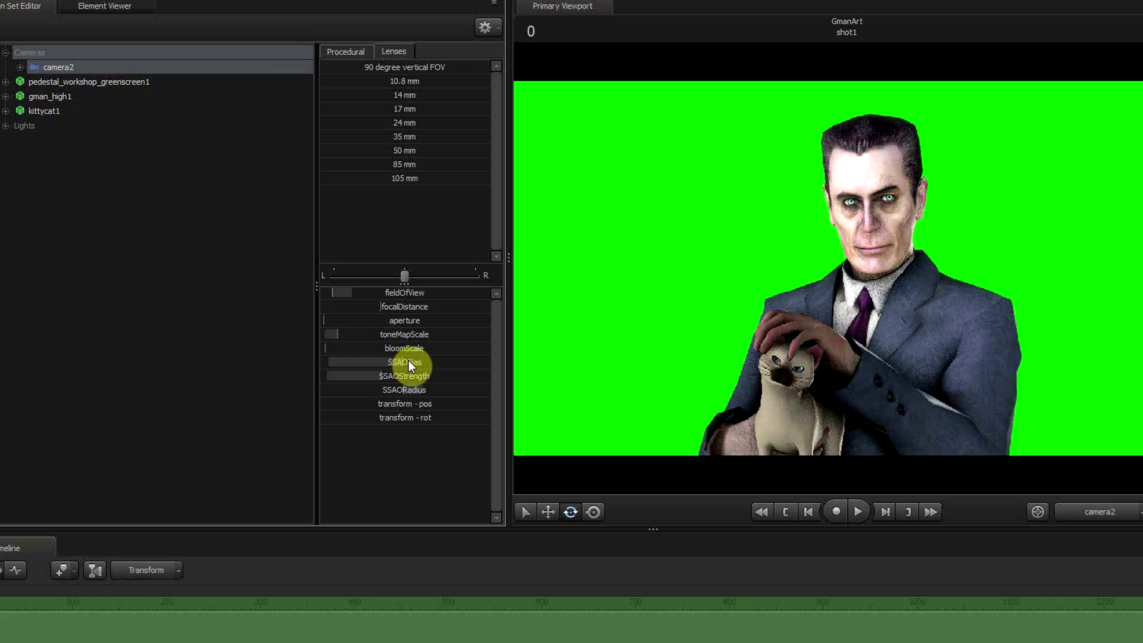
drag(406, 361, 335, 343)
drag(377, 381, 325, 369)
drag(400, 395, 419, 382)
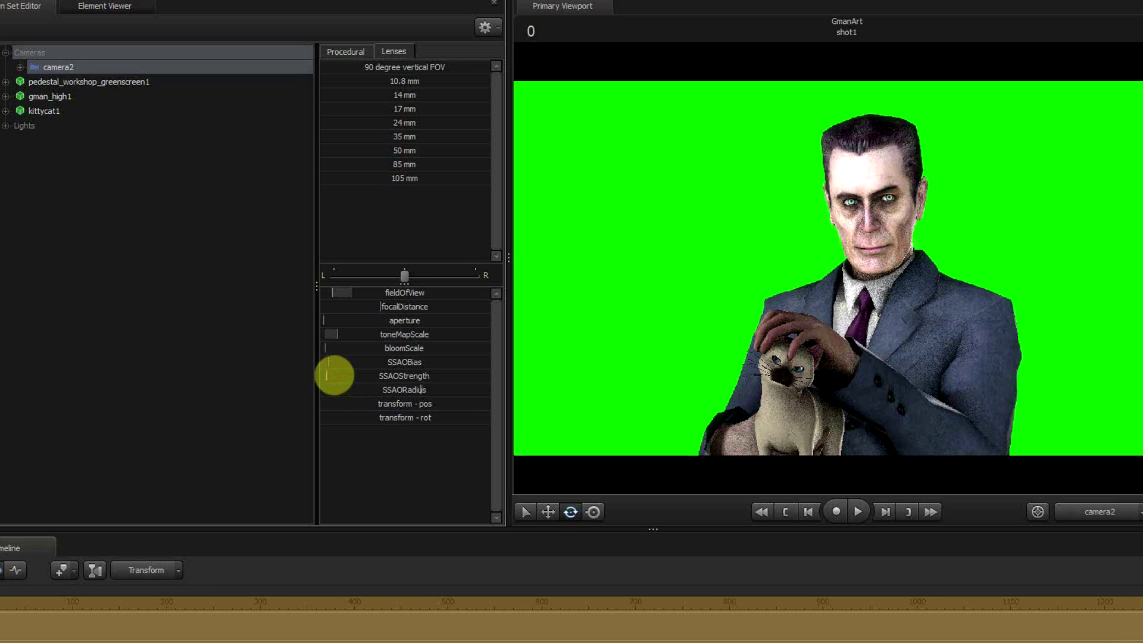
- Export the shot as a 1920 × 1080 TGA poster named 01 on the desktop
click(108, 255)
click(0, 0)
mouse_move(60, 124)
click(143, 141)
click(579, 353)
click(444, 263)
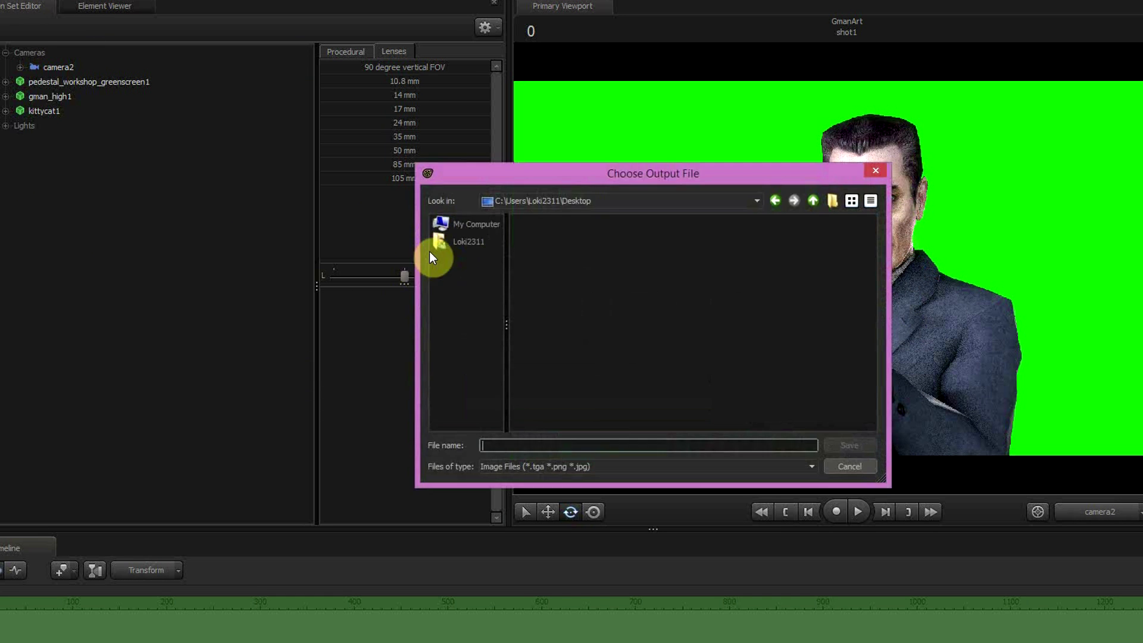
click(463, 243)
double_click(538, 283)
click(663, 442)
text(01)
click(839, 448)
click(748, 394)
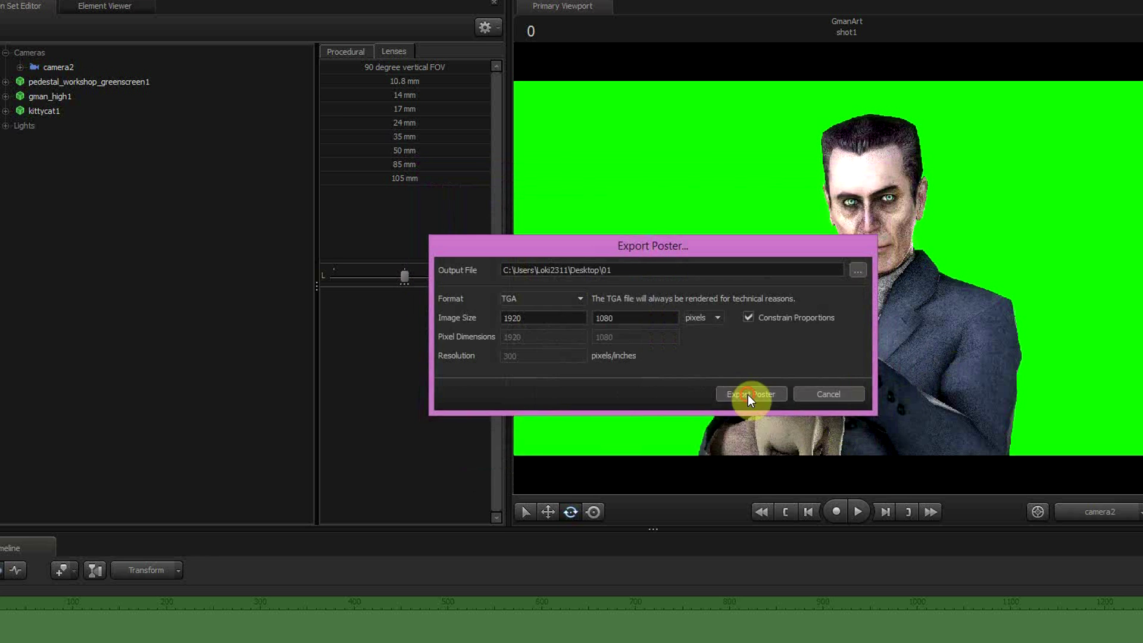
click(747, 395)
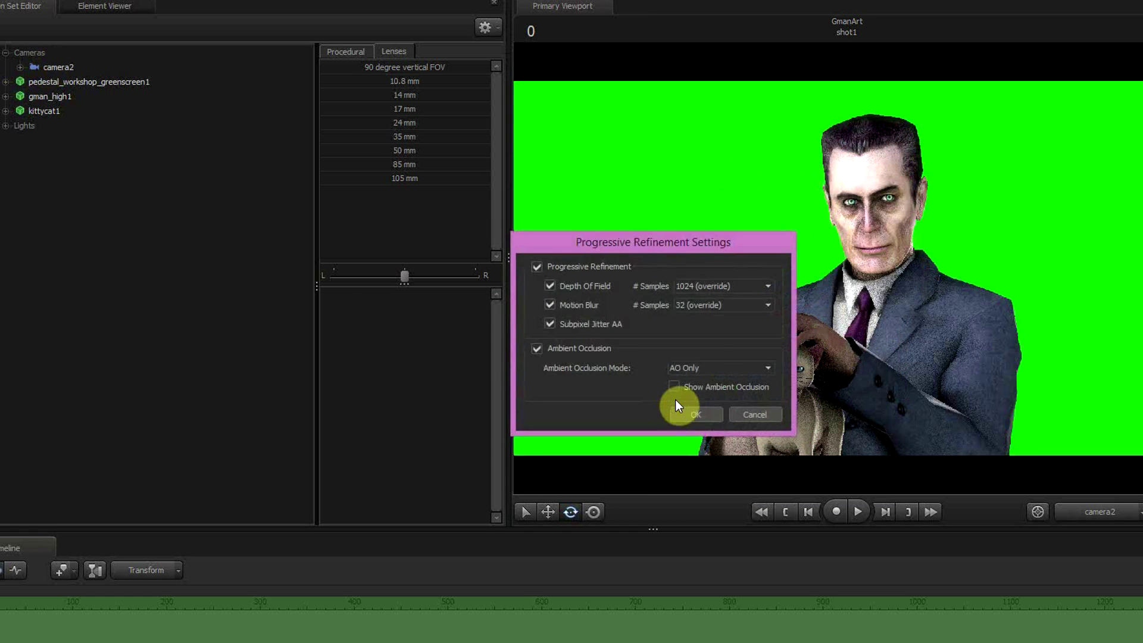
- Turn on Show Ambient Occlusion in the progressive refinement settings and readjust camera2's SSAO controls in the resized control list
click(677, 400)
click(51, 67)
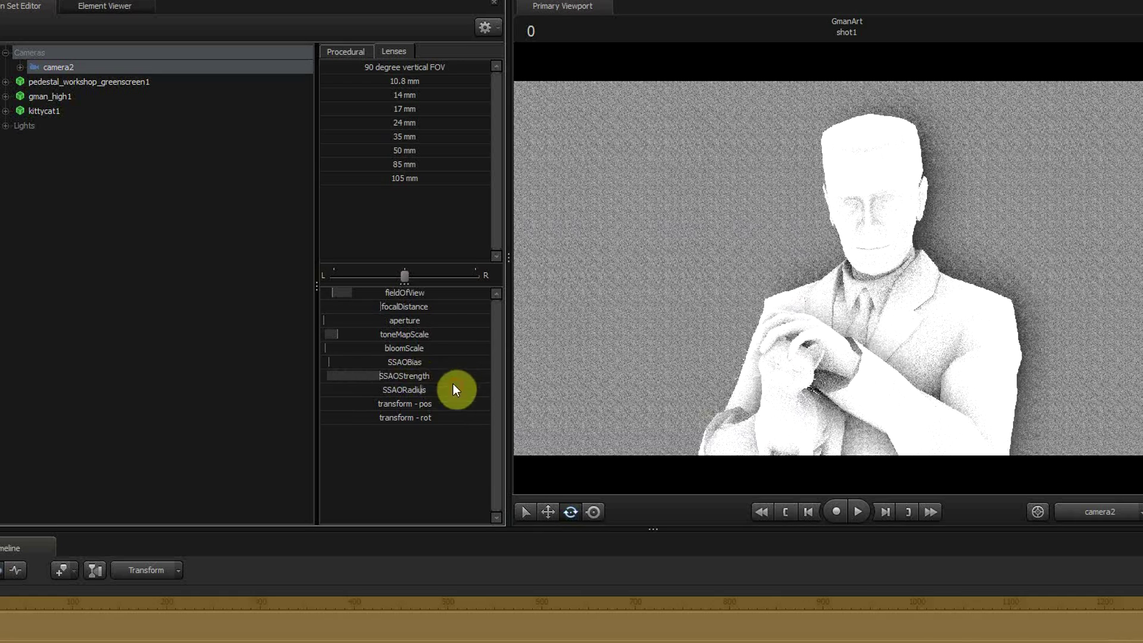
drag(510, 361, 427, 354)
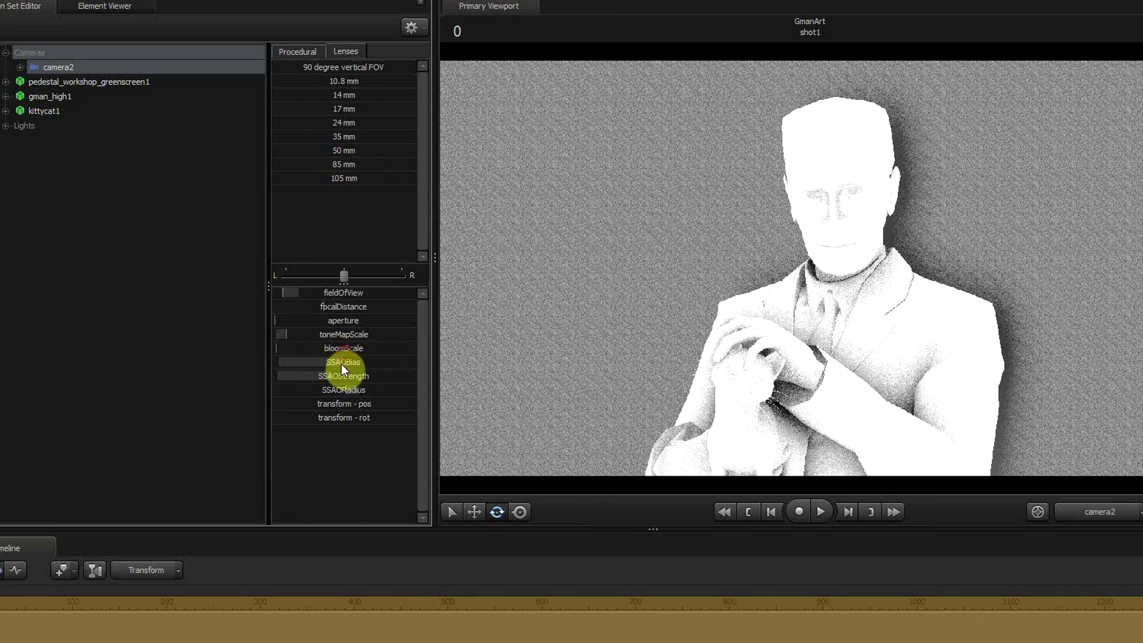
right_click(797, 279)
click(802, 285)
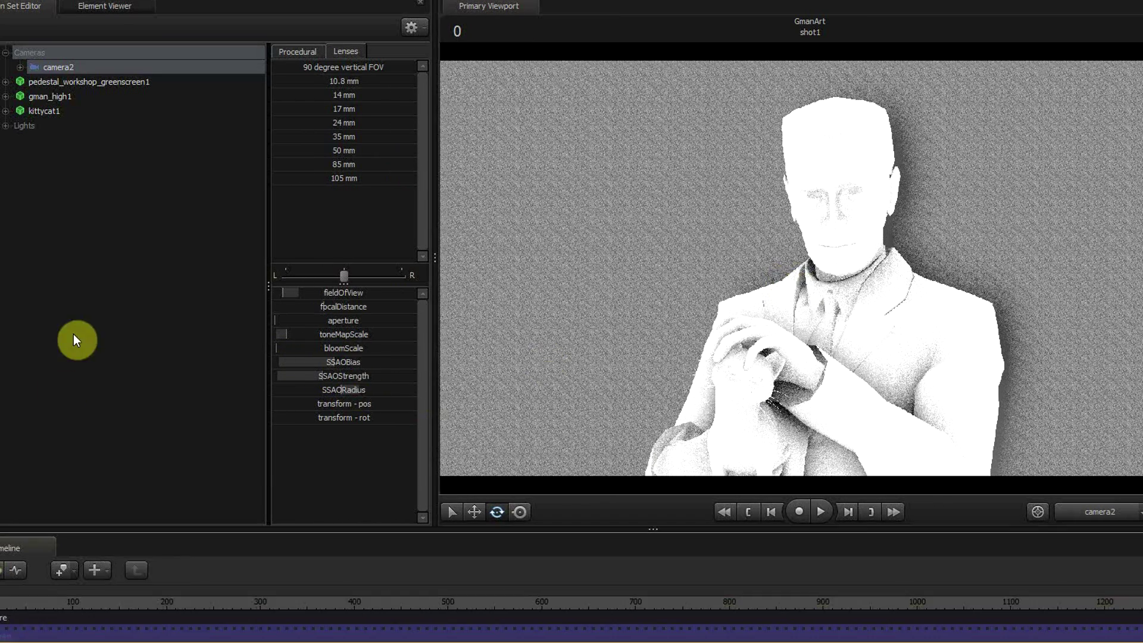
- Export the ambient occlusion view as a second 1920 × 1080 TGA poster
click(0, 0)
mouse_move(71, 125)
click(123, 143)
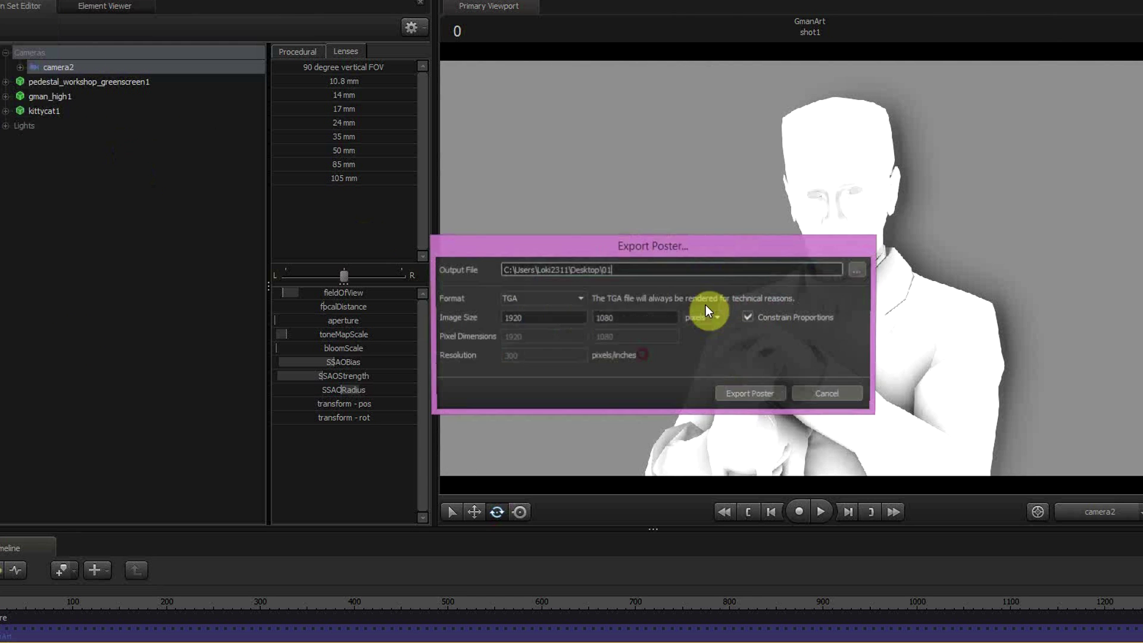
click(751, 399)
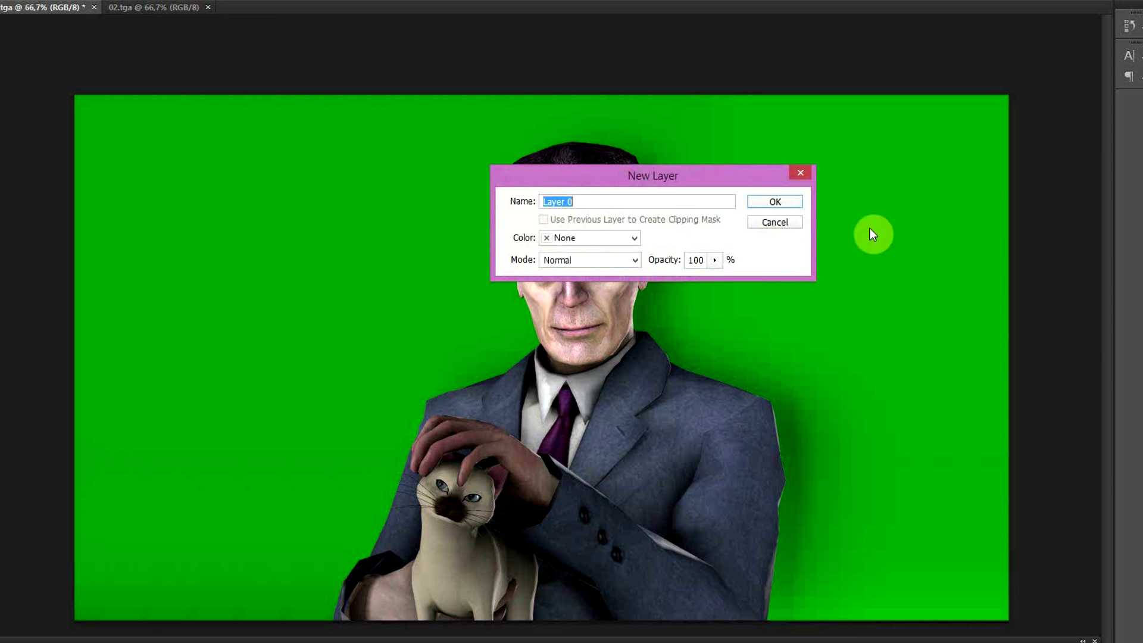
- Switch to Photoshop, convert the Gman render's background into Layer 0, and paste the capped man's portrait into that document
click(778, 202)
click(0, 0)
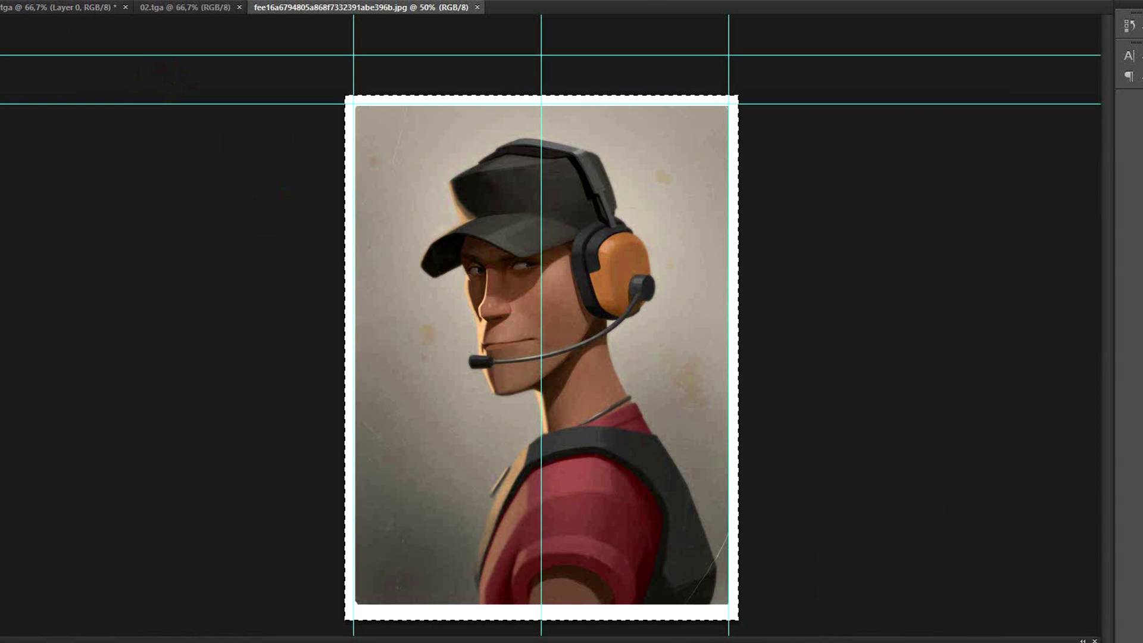
click(0, 0)
click(91, 8)
key(ctrl+v)
- Scale and position the pasted portrait in the Gman render with Free Transform
click(15, 0)
click(93, 235)
drag(625, 448, 462, 310)
alt+drag(641, 570, 571, 461)
drag(518, 417, 407, 504)
alt+drag(459, 548, 439, 571)
key(Return)
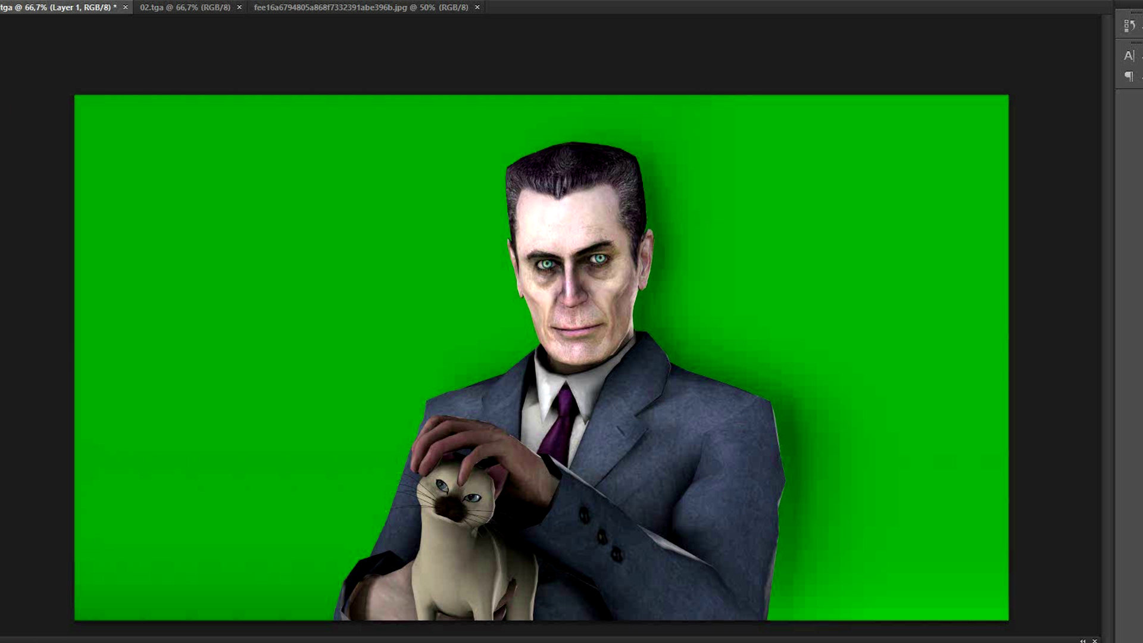
- Select Gman and the cat, copy them onto a new layer, and isolate the cutout on a transparent background
mouse_move(550, 187)
mouse_down()
mouse_move(555, 369)
mouse_move(459, 536)
mouse_move(400, 605)
mouse_move(635, 611)
mouse_up()
key(ctrl+j)
key(ctrl+comma)
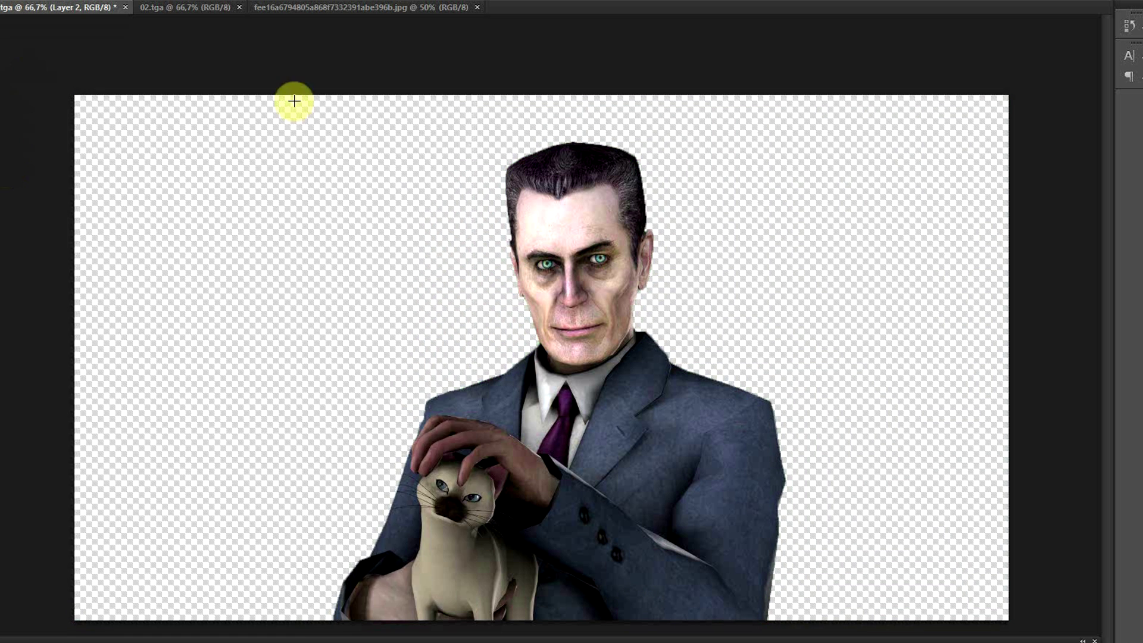
- Copy the Gman and cat cutout inside a rectangular selection and paste it into the portrait document
mouse_move(289, 95)
mouse_down()
mouse_move(952, 641)
mouse_move(858, 641)
mouse_up()
key(ctrl+c)
click(286, 9)
key(ctrl+v)
- Scale the Gman cutout with Free Transform and position it inside the portrait's white border
click(15, 0)
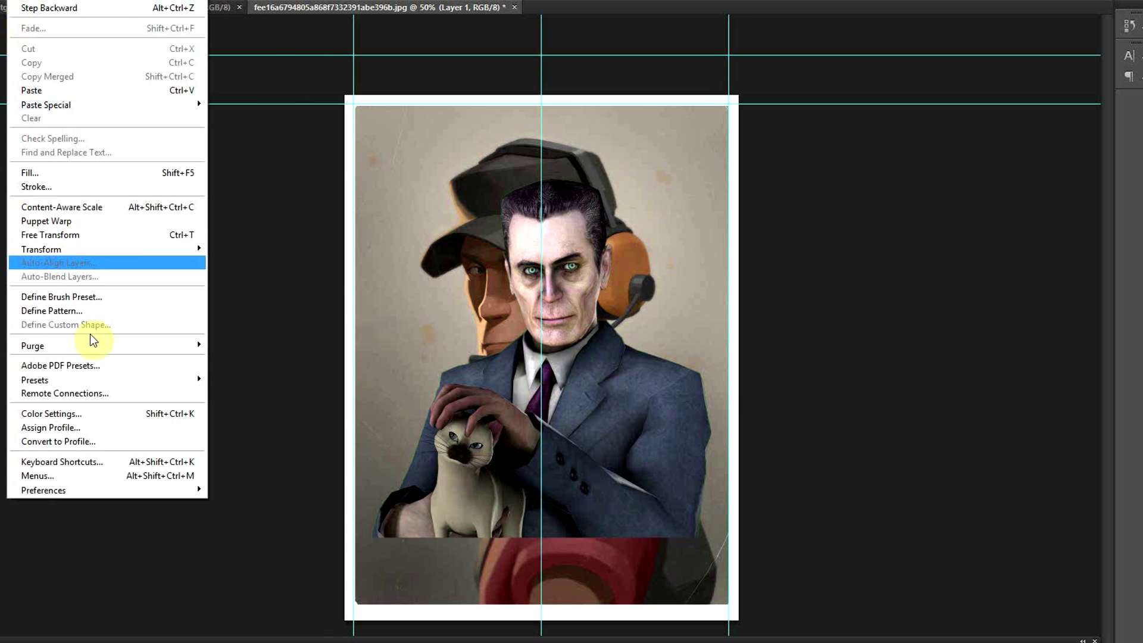
click(84, 234)
alt+drag(711, 178, 728, 117)
drag(675, 297, 679, 302)
alt+drag(353, 363, 331, 363)
drag(615, 490, 607, 515)
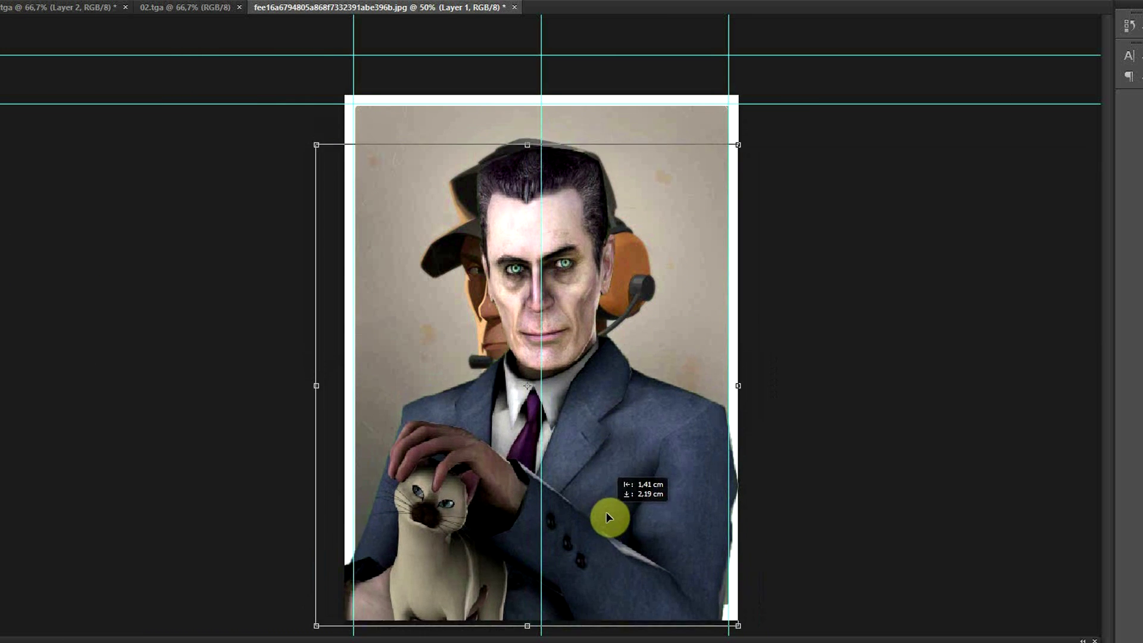
drag(775, 628, 701, 591)
key(Return)
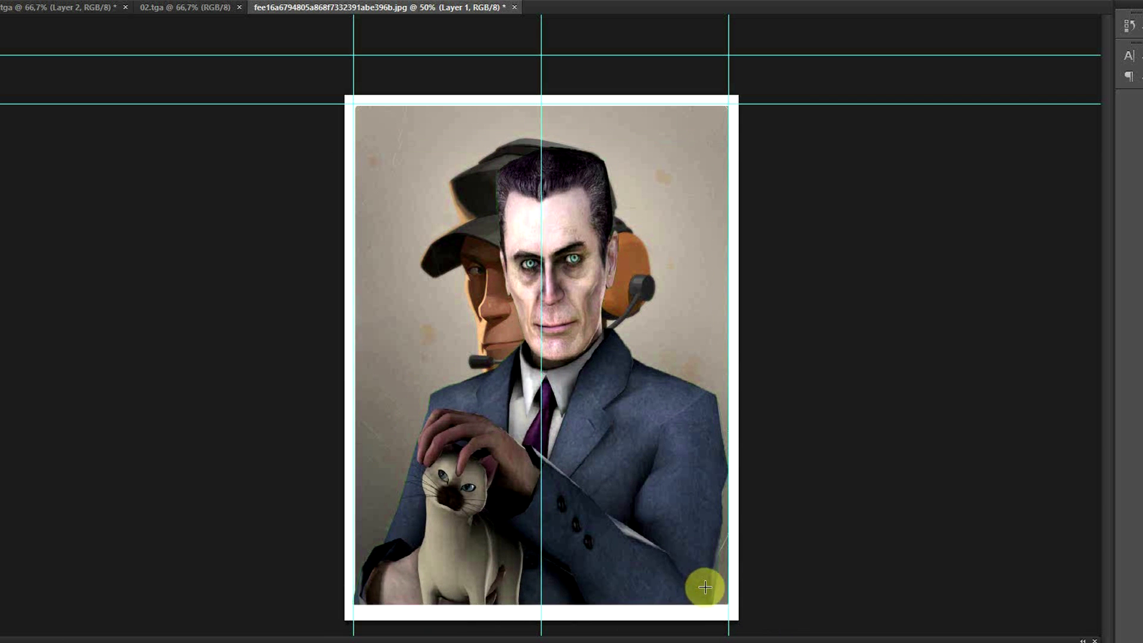
- Hide the Gman layer and select the whole capped figure, including the orange headset, on the background layer
key(Delete)
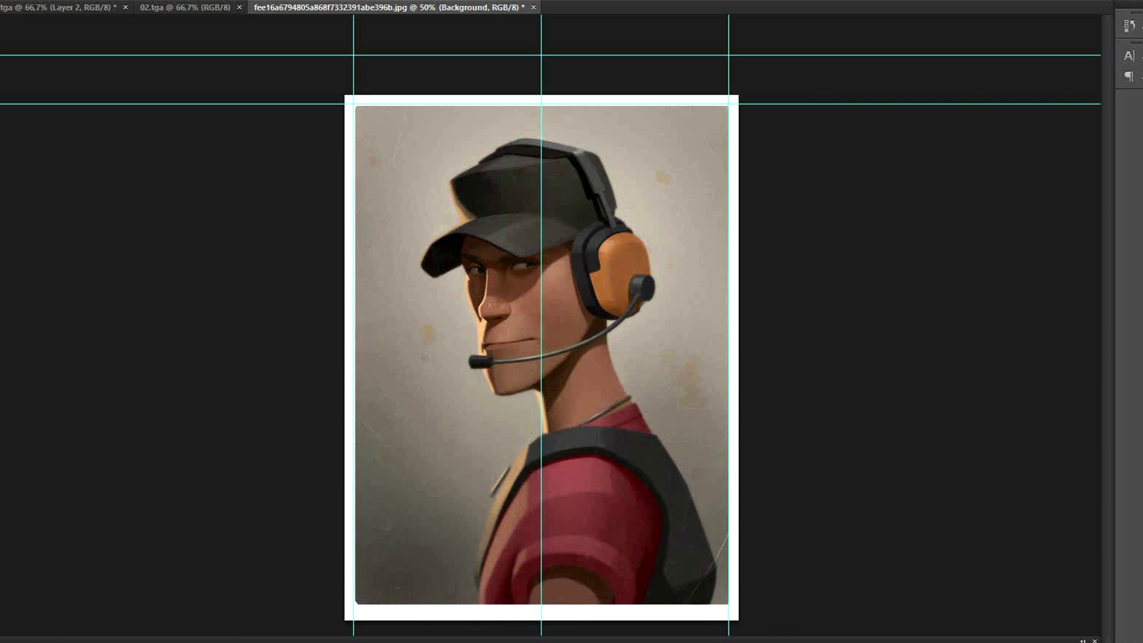
drag(533, 196, 534, 276)
drag(601, 511, 506, 510)
drag(550, 406, 530, 526)
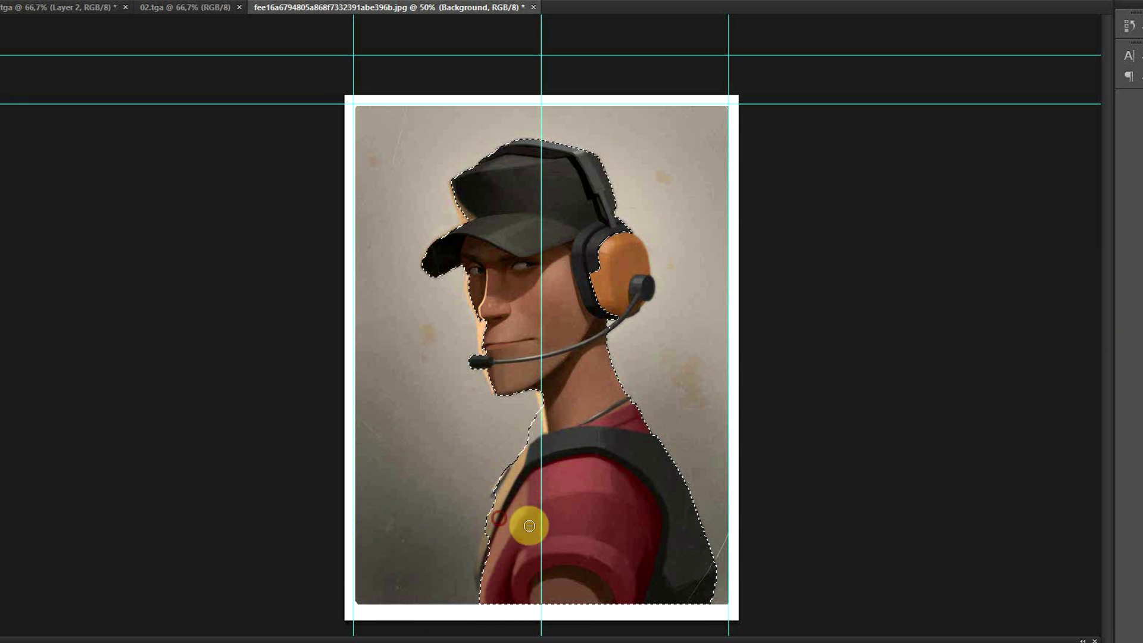
alt+drag(534, 275, 551, 381)
mouse_move(601, 521)
mouse_down()
mouse_move(516, 299)
mouse_move(641, 291)
mouse_up()
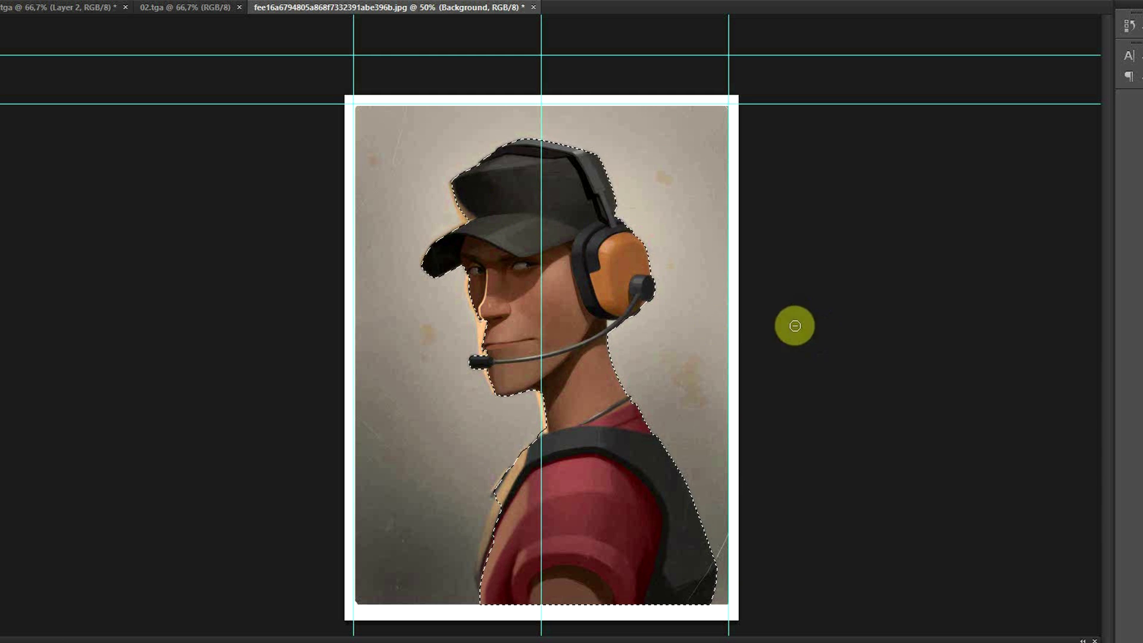
- Fill the selected figure on the background with white and deselect it
key(Delete)
key(Return)
key(ctrl+d)
- Paint over the white silhouette and leftover white spots with the Spot Healing Brush to rebuild the beige backdrop
right_click(1, 221)
right_click(0, 143)
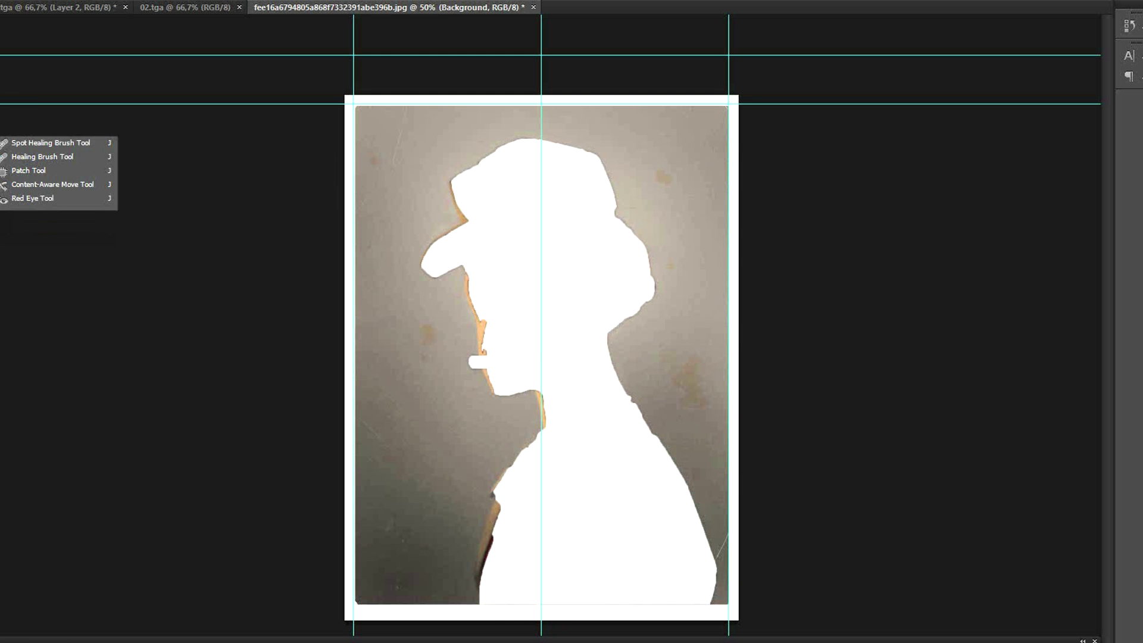
click(53, 144)
right_click(583, 340)
click(683, 315)
mouse_move(497, 316)
mouse_down()
mouse_move(592, 177)
mouse_move(600, 186)
mouse_up()
mouse_move(556, 349)
mouse_down()
mouse_move(442, 255)
mouse_move(643, 280)
mouse_move(508, 224)
mouse_move(542, 360)
mouse_move(541, 324)
mouse_move(502, 526)
mouse_move(712, 592)
mouse_move(566, 505)
mouse_move(663, 503)
mouse_move(595, 472)
mouse_move(641, 434)
mouse_up()
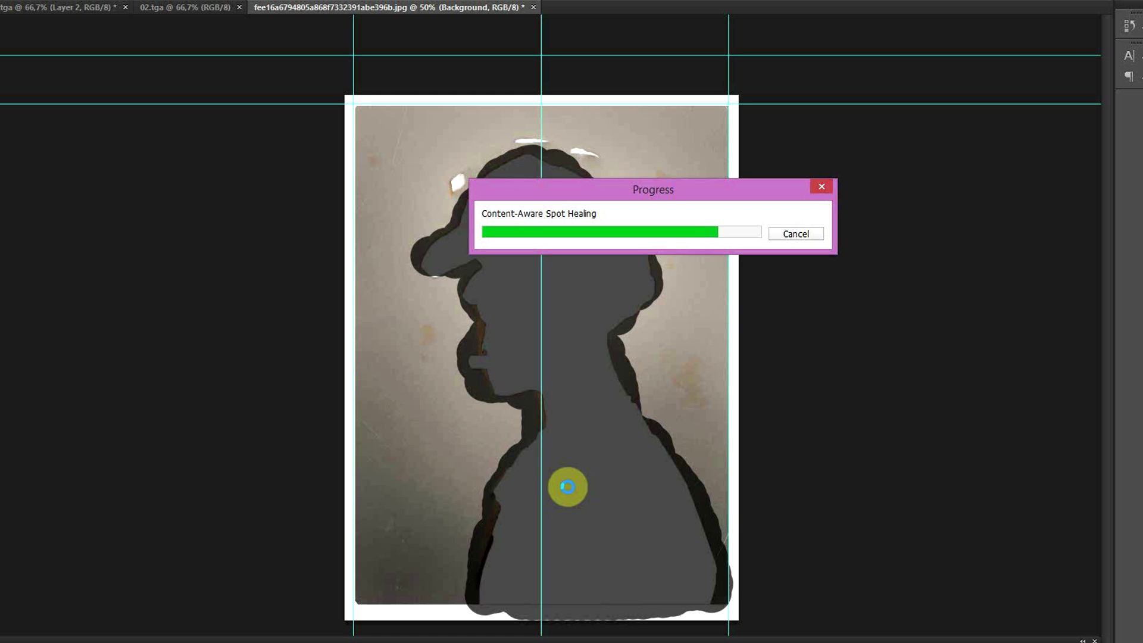
click(457, 181)
click(532, 141)
click(584, 152)
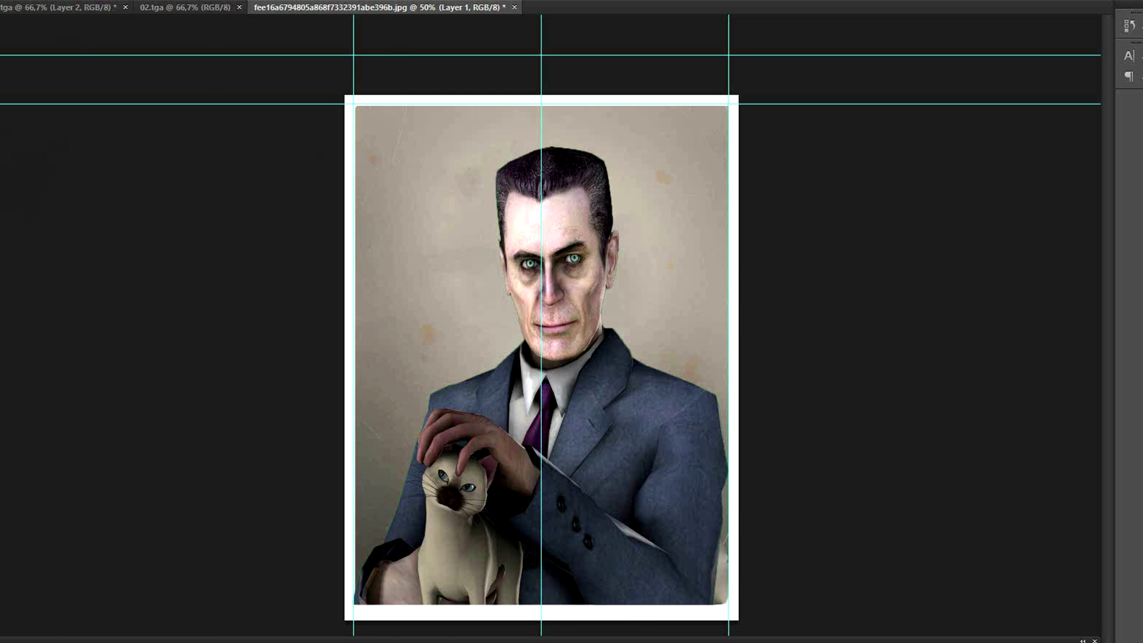
- Lower the Gman cutout with Free Transform and fit its width between the portrait's side guides
click(17, 0)
click(53, 235)
click(33, 7)
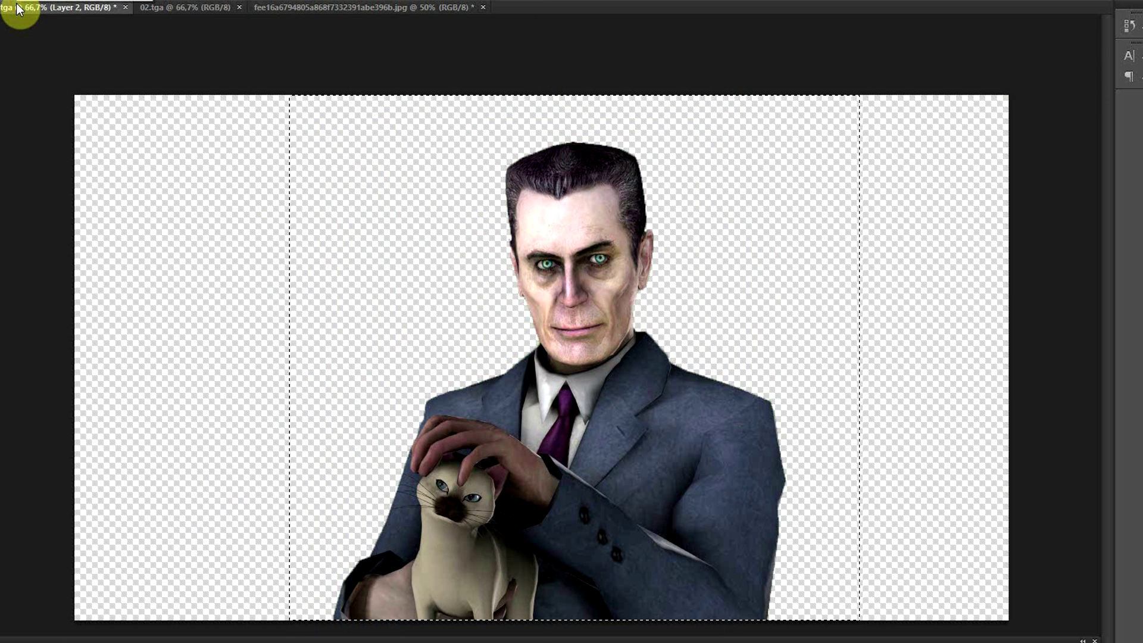
click(395, 7)
key(ctrl+t)
alt+drag(728, 146, 738, 154)
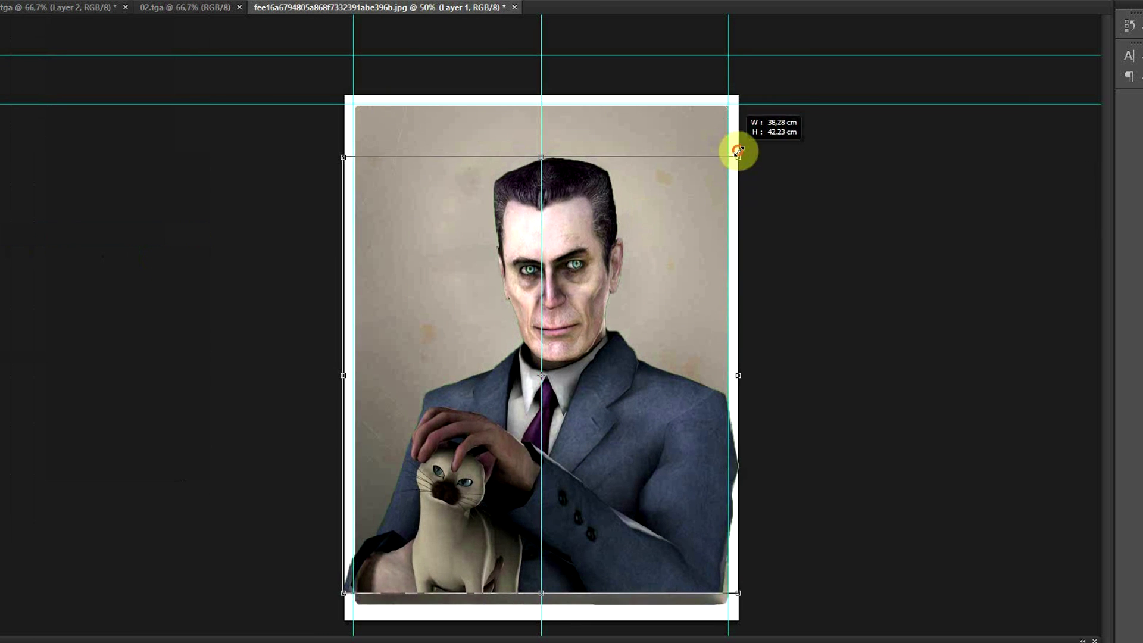
drag(648, 398, 648, 411)
alt+drag(740, 400, 728, 405)
key(Return)
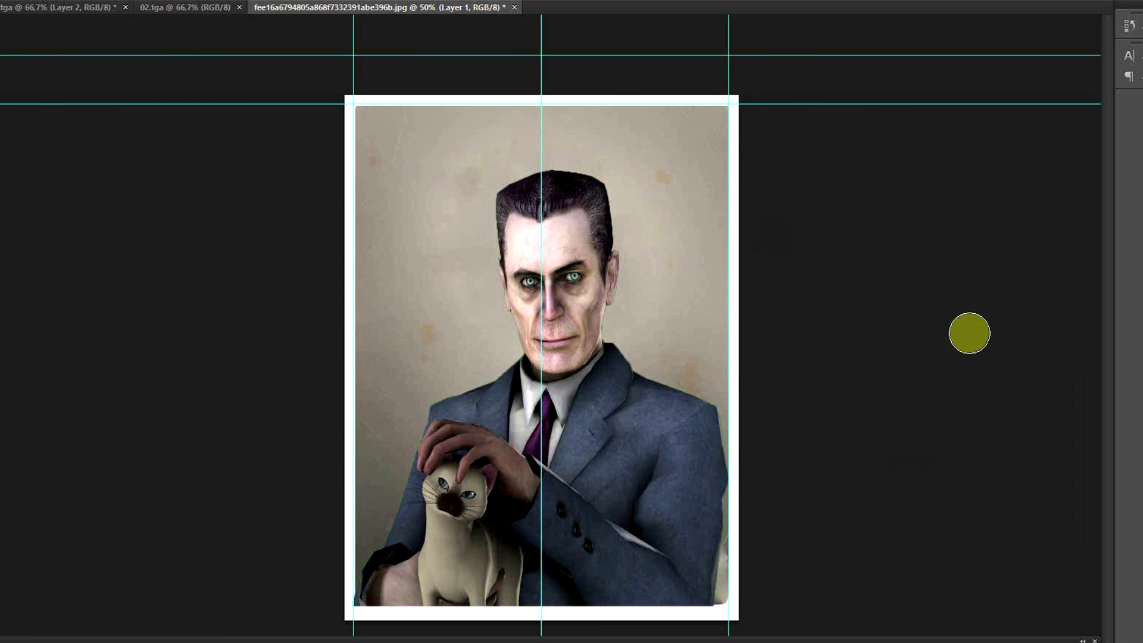
- Apply the Oil Paint filter to the Gman layer with Stylization 3.91, Cleanliness 0.9, Scale 0.1, Bristle Detail 10 and Shine 0
click(181, 0)
click(268, 76)
drag(722, 268, 697, 267)
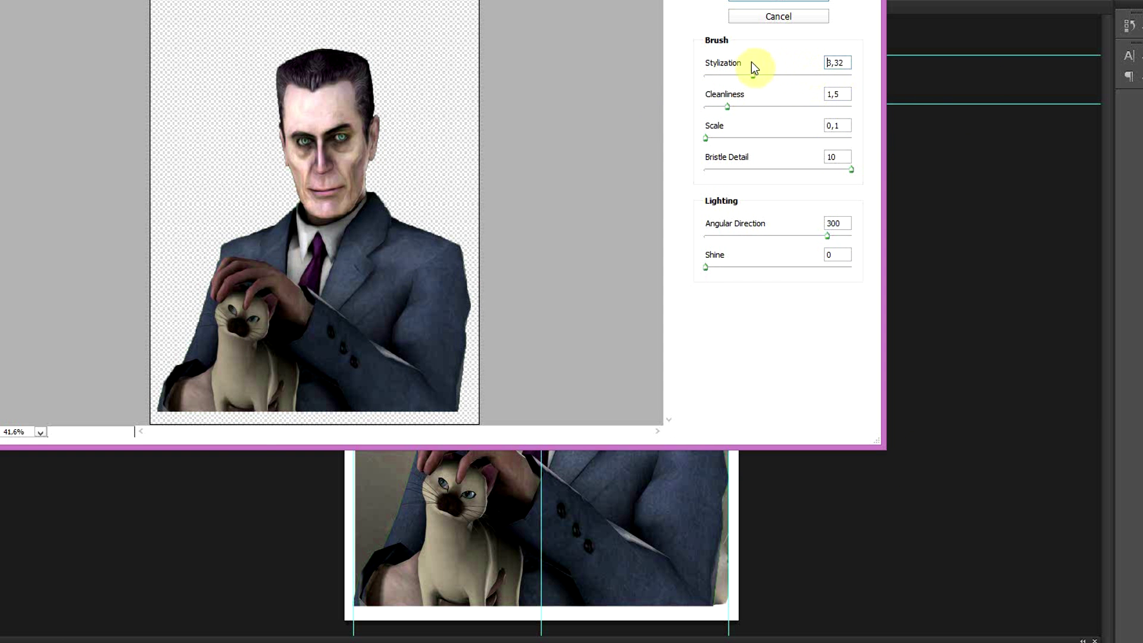
drag(751, 62, 750, 63)
mouse_move(884, 449)
mouse_down()
mouse_move(1099, 581)
mouse_move(1079, 556)
mouse_up()
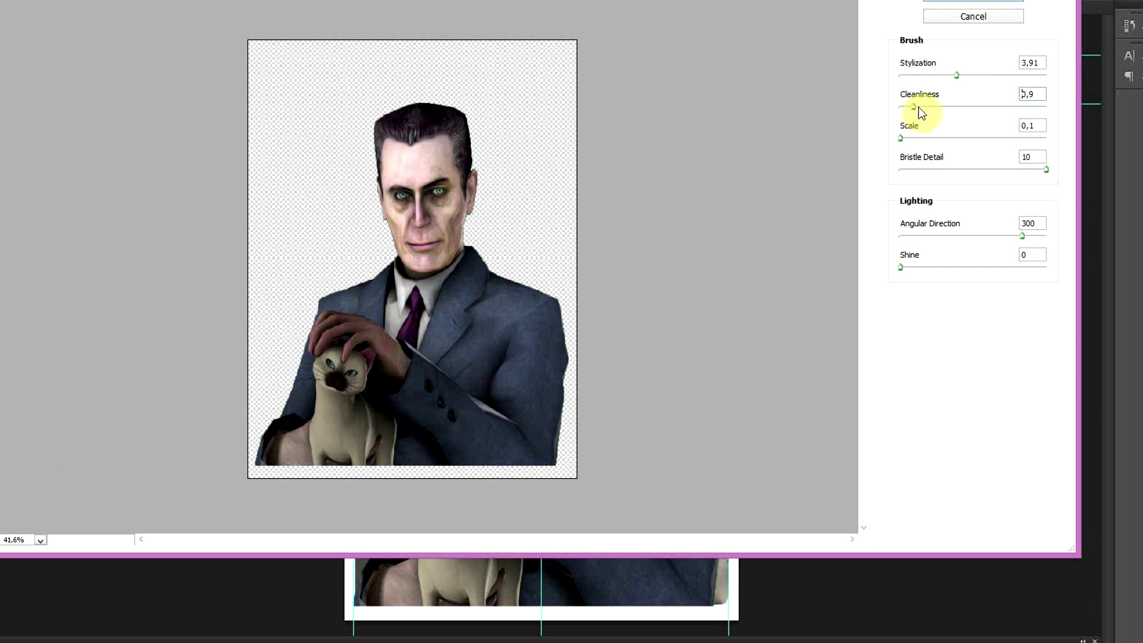
key(Return)
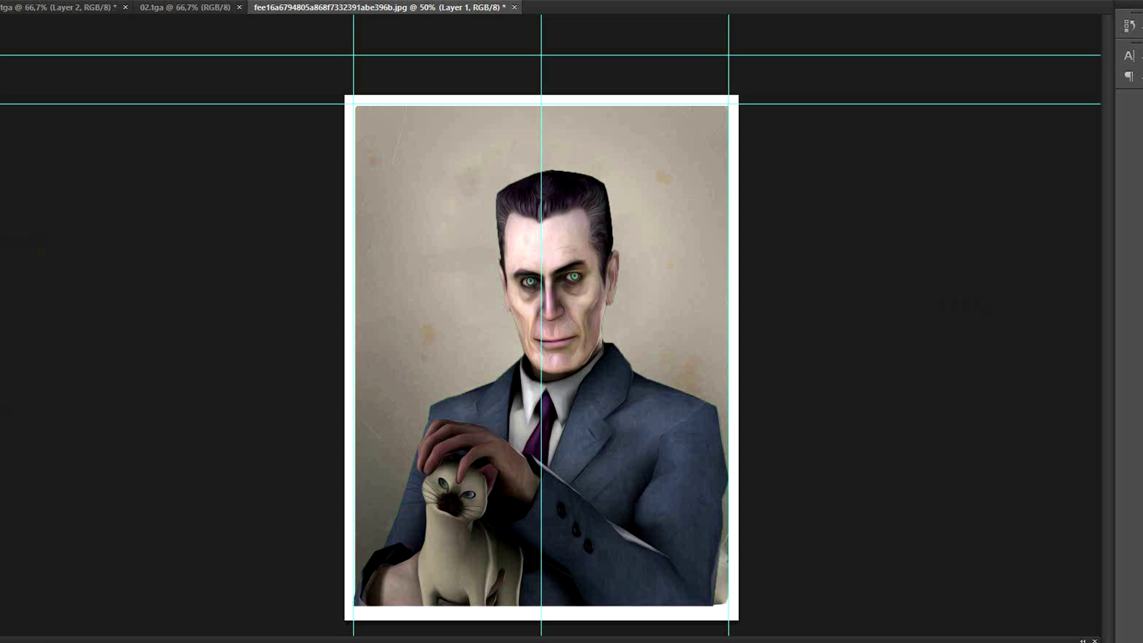
- Adjust the soft brush size and remove the green fringe around Gman's ear beside the orange wall stain
scroll(431, 479, up, 2)
scroll(388, 128, up, 2)
scroll(960, 493, down, 1)
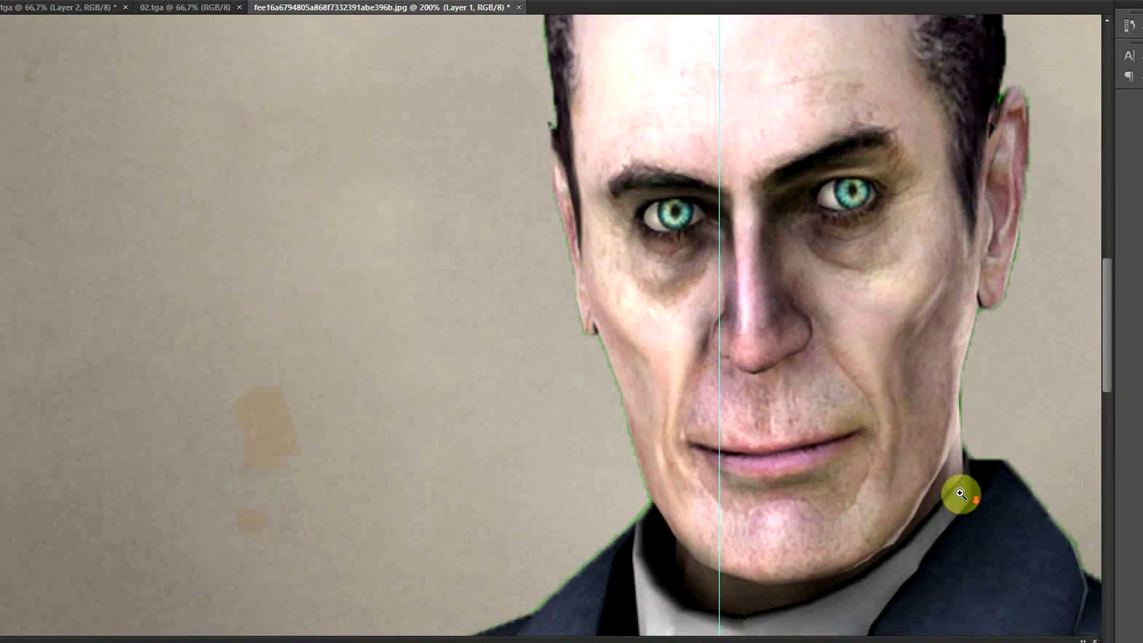
scroll(960, 493, down, 1)
scroll(556, 508, up, 1)
scroll(556, 508, down, 2)
scroll(587, 398, up, 3)
right_click(753, 412)
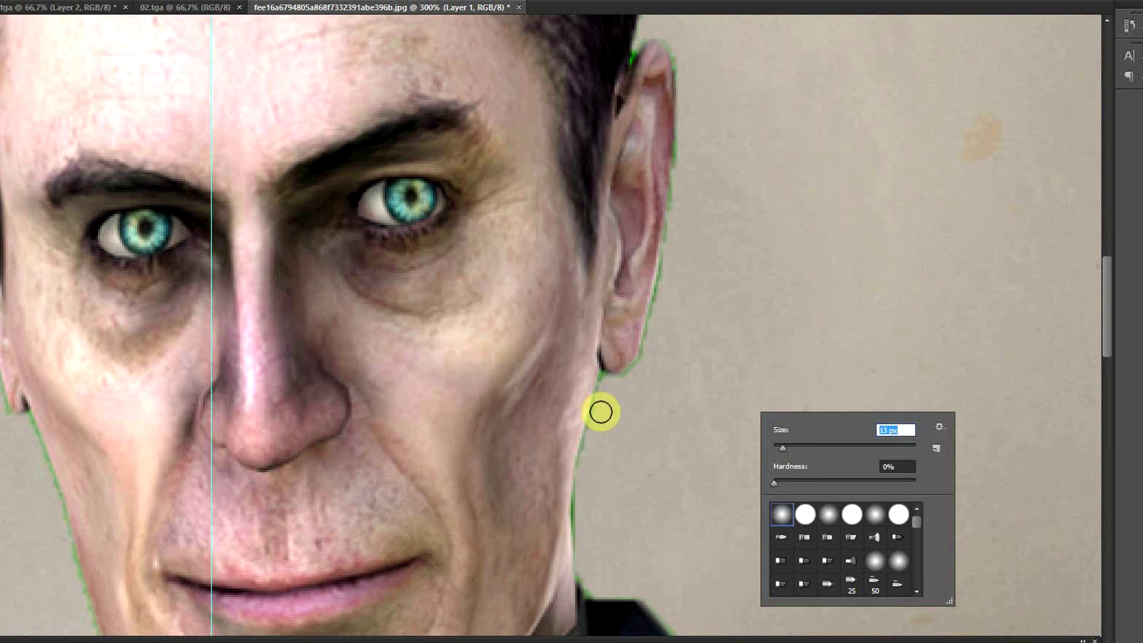
click(600, 411)
right_click(672, 402)
drag(700, 438, 693, 438)
click(601, 377)
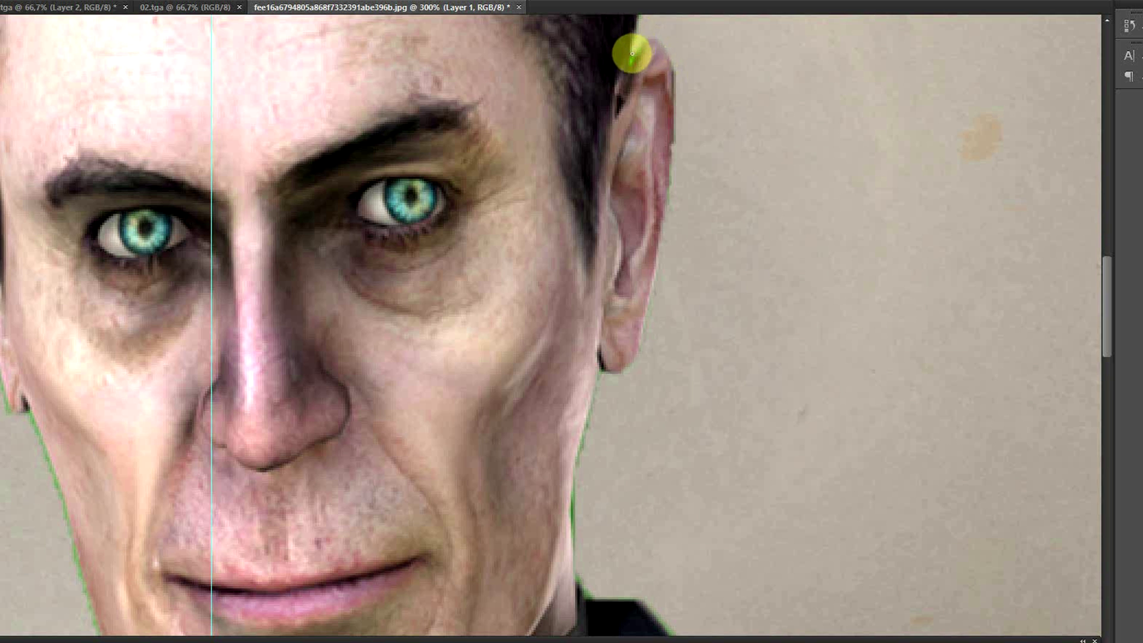
- Adjust the brush size and remove the green fringe along Gman's neck just above the jacket collar
scroll(633, 369, down, 5)
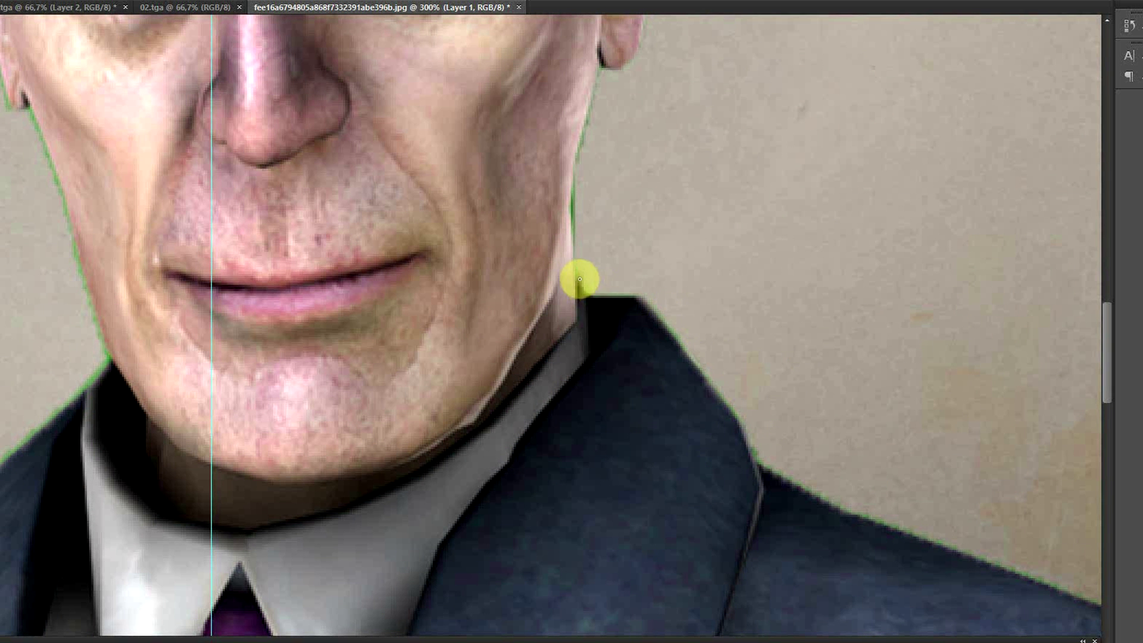
right_click(582, 234)
click(608, 270)
drag(576, 246, 578, 209)
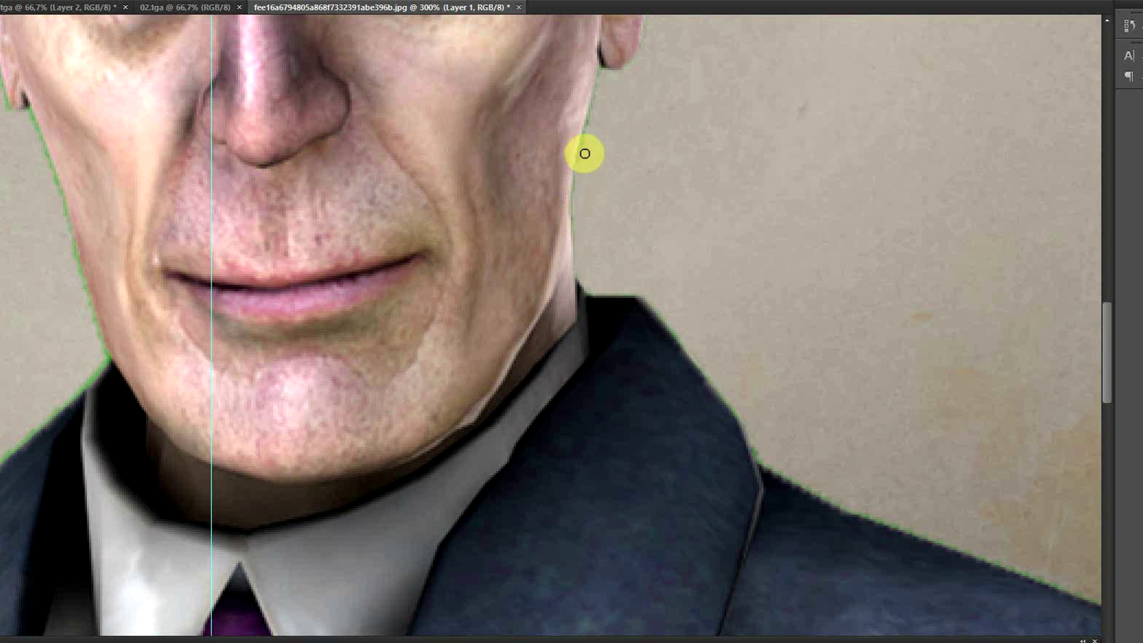
- Remove the green fringe along the other side of Gman's face, from the jaw past the ear and up the hair
scroll(778, 339, down, 1)
alt+scroll(187, 265, down, 3)
drag(189, 266, 536, 416)
alt+scroll(523, 438, up, 3)
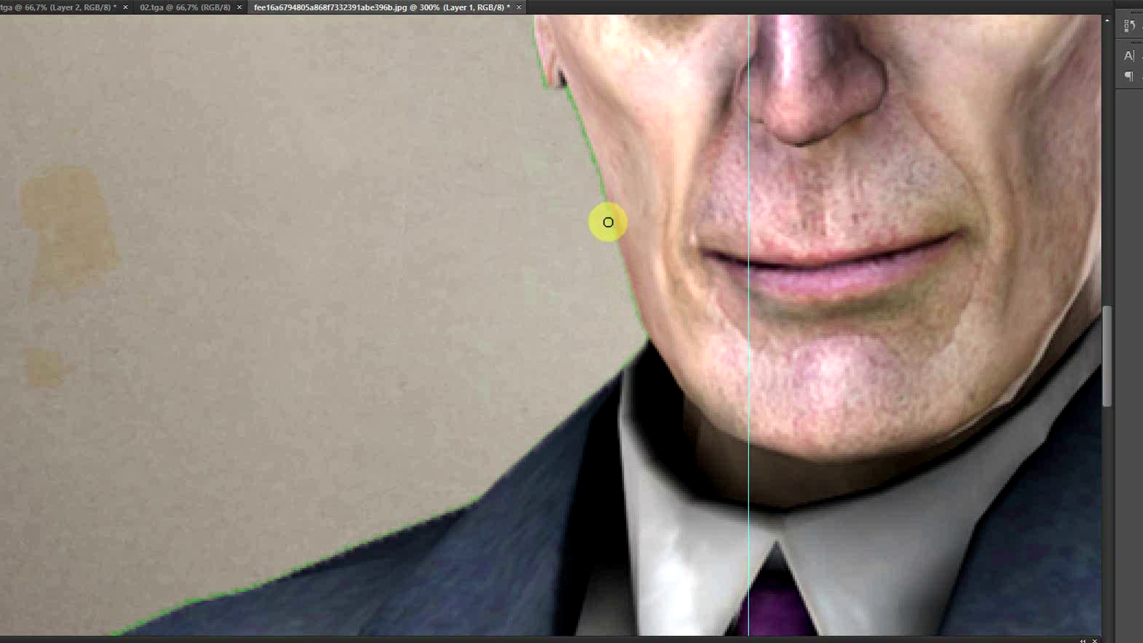
scroll(568, 96, up, 5)
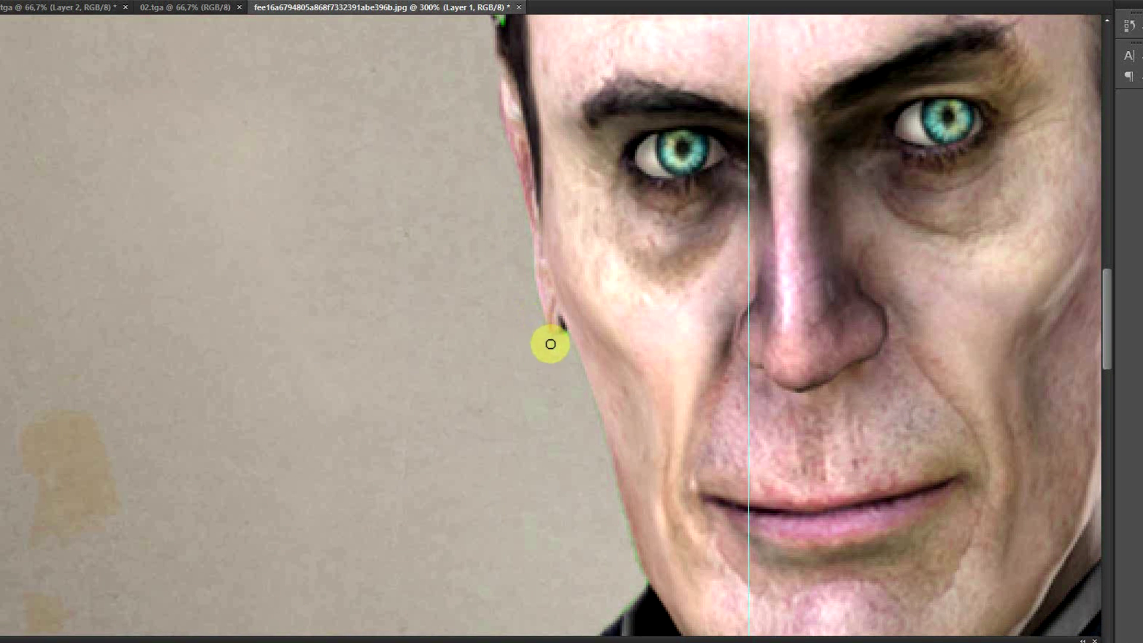
scroll(550, 344, up, 5)
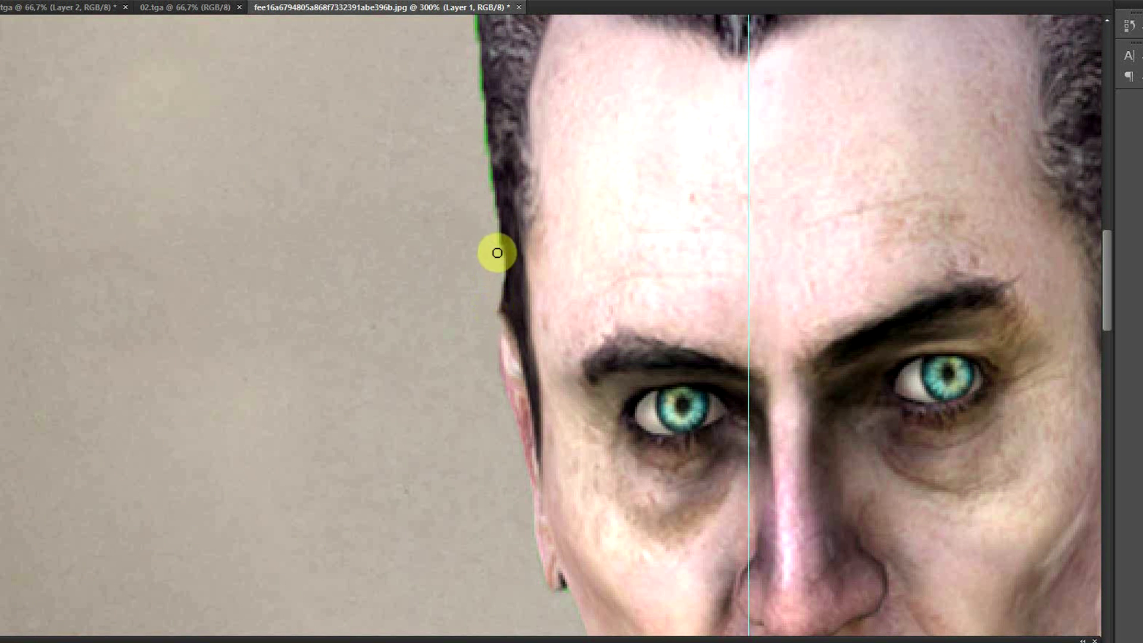
scroll(469, 264, up, 5)
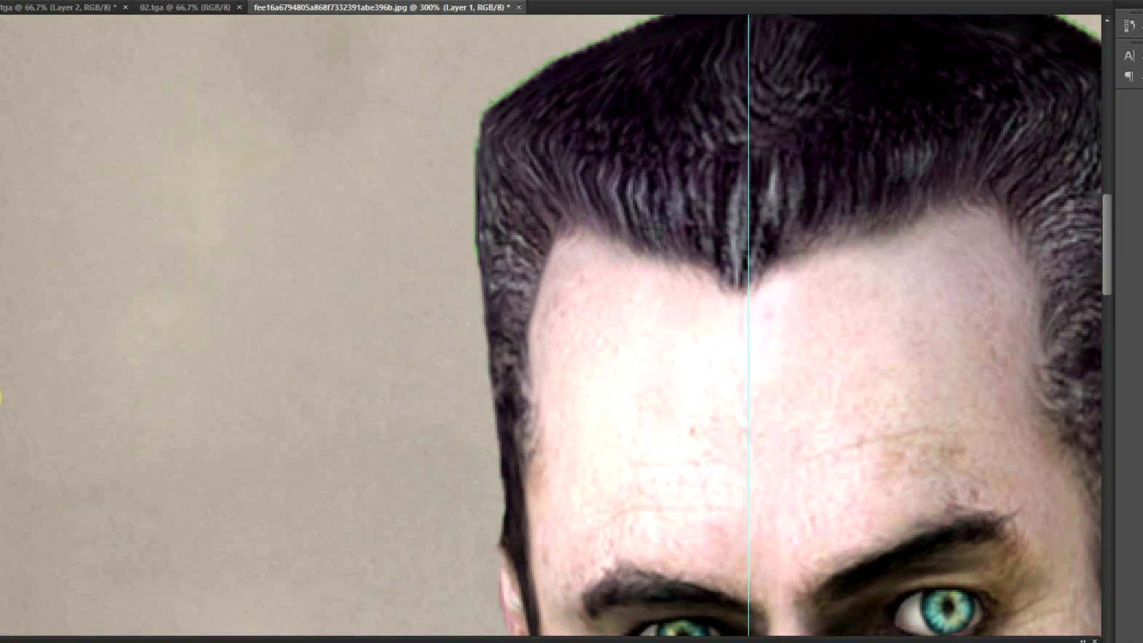
alt+scroll(596, 421, down, 4)
alt+scroll(536, 327, down, 1)
alt+scroll(536, 327, up, 1)
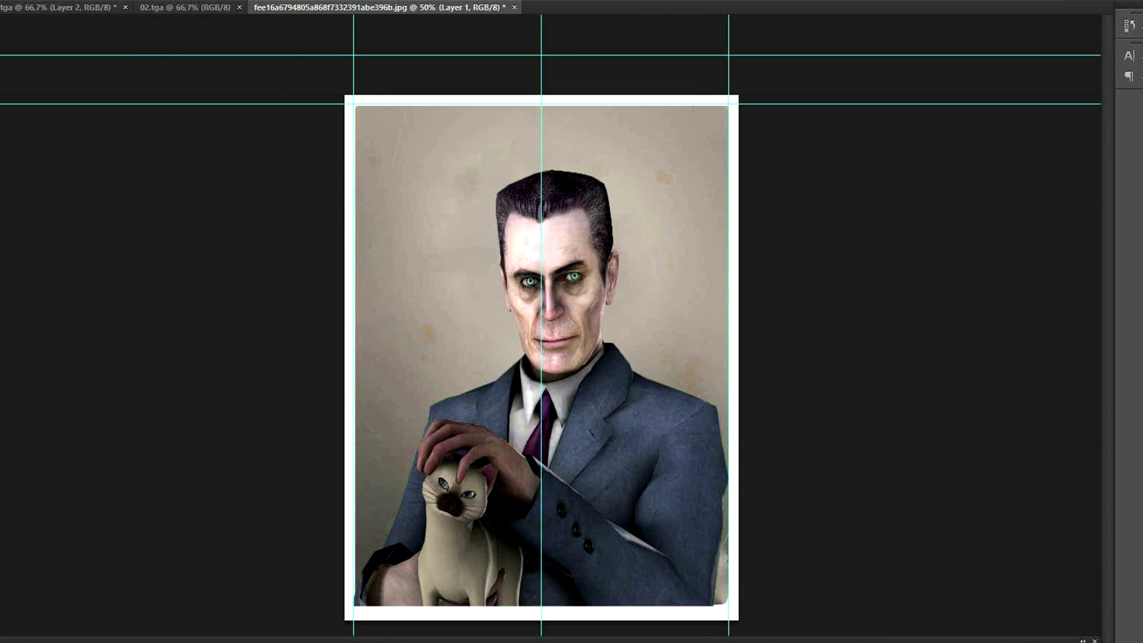
- Reapply the Oil Paint filter to the Gman layer with Cleanliness 1.2, Scale 0.1, Bristle Detail 10 and Shine 0
click(237, 80)
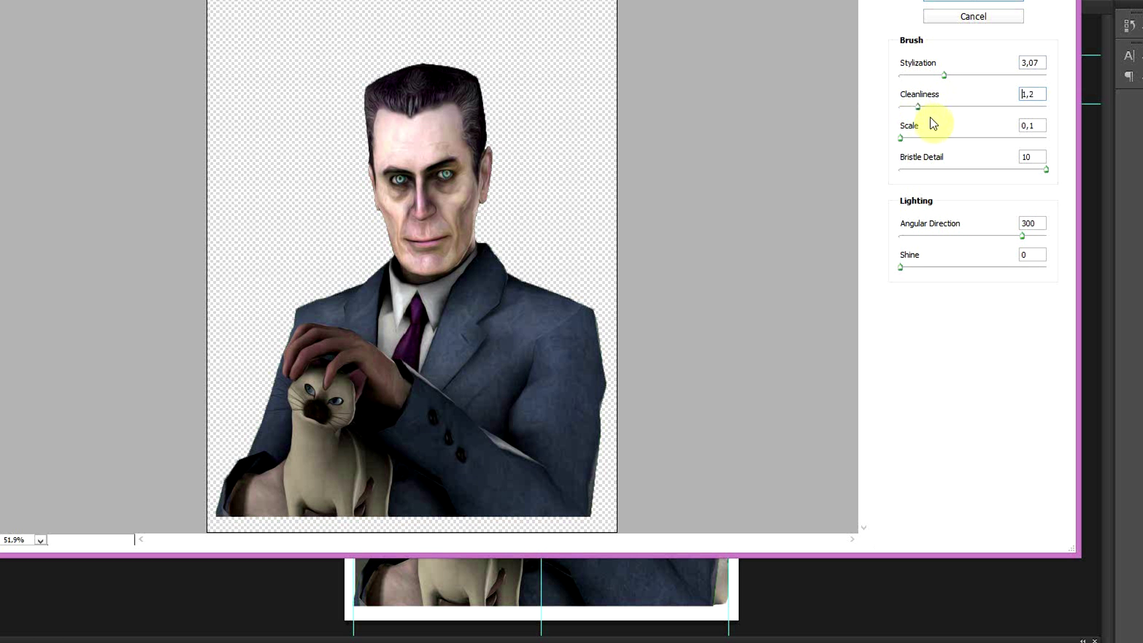
drag(922, 108, 919, 107)
drag(968, 75, 966, 75)
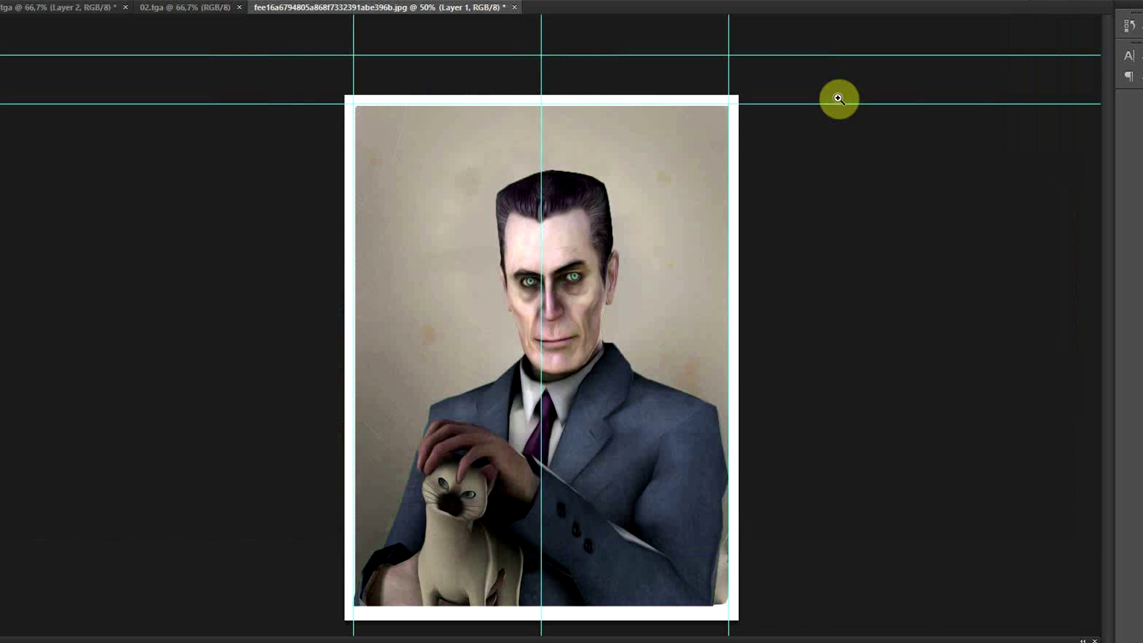
click(544, 238)
alt+click(573, 462)
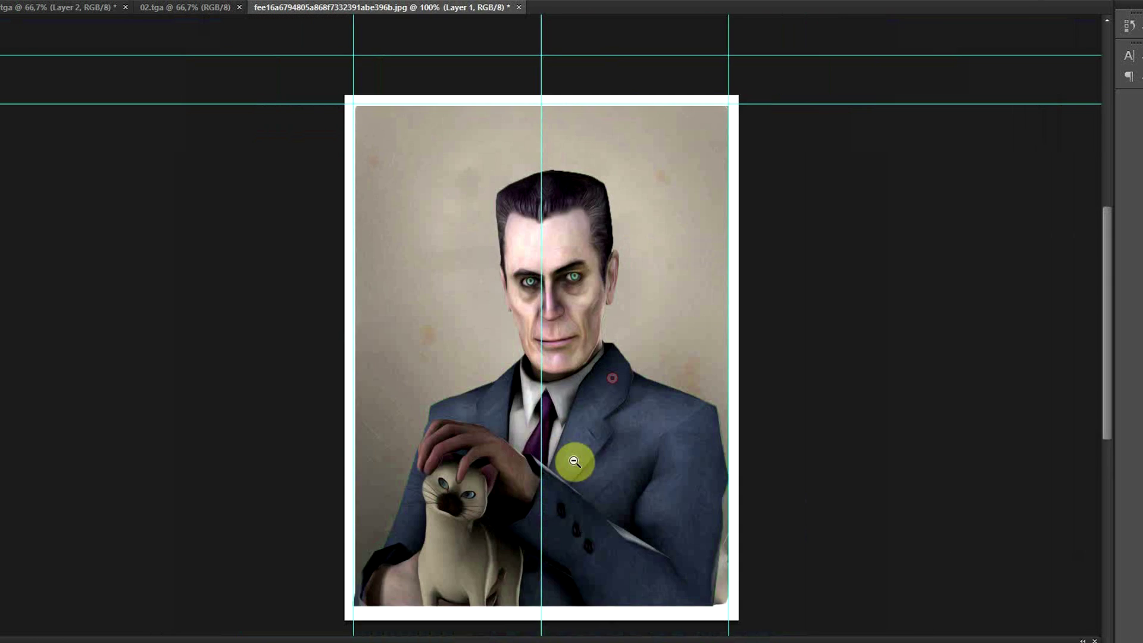
click(574, 461)
scroll(391, 539, down, 5)
right_click(250, 481)
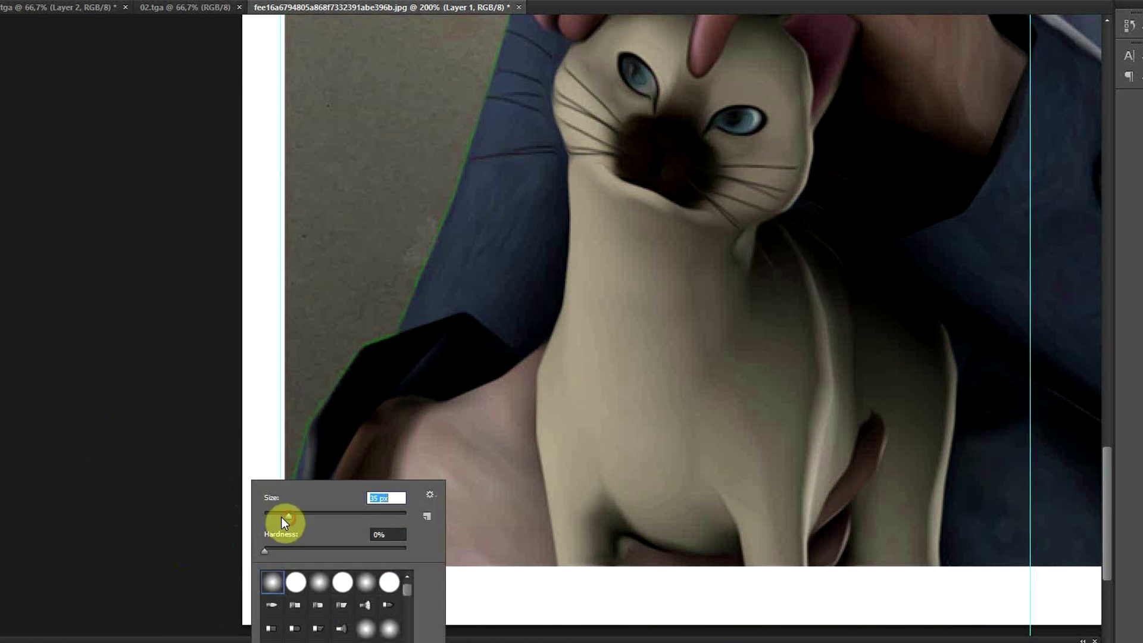
key(Return)
right_click(468, 494)
drag(491, 527, 506, 527)
click(0, 397)
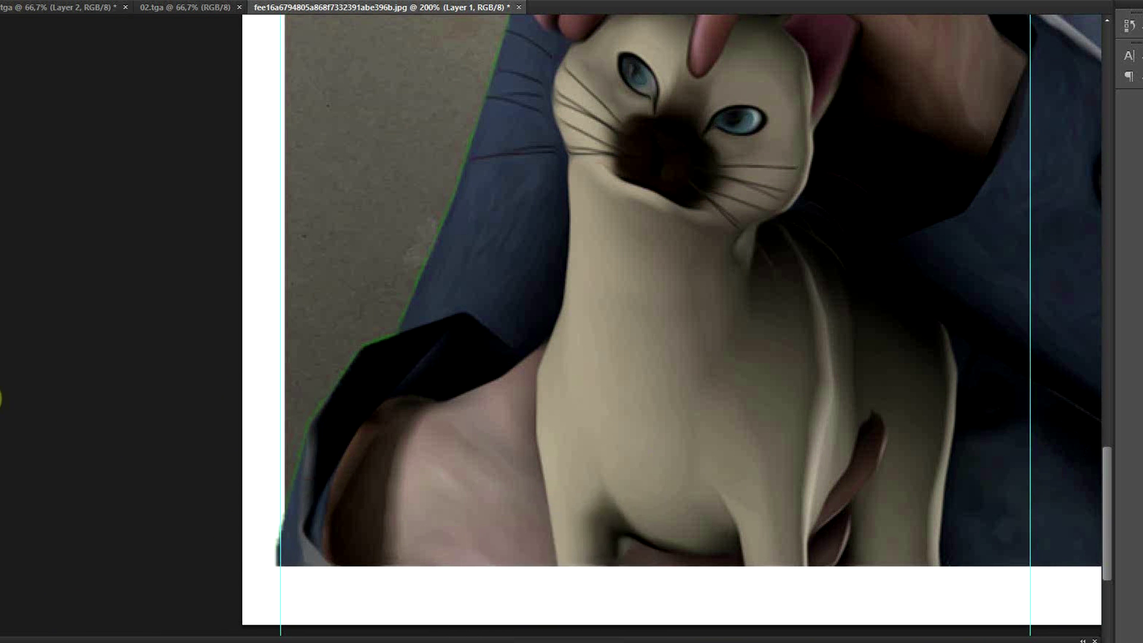
- Free Transform the Gman cutout so its sleeve edge lines up with the portrait's border beside the cat
alt+click(312, 411)
alt+click(311, 411)
alt+click(311, 411)
click(17, 1)
click(71, 233)
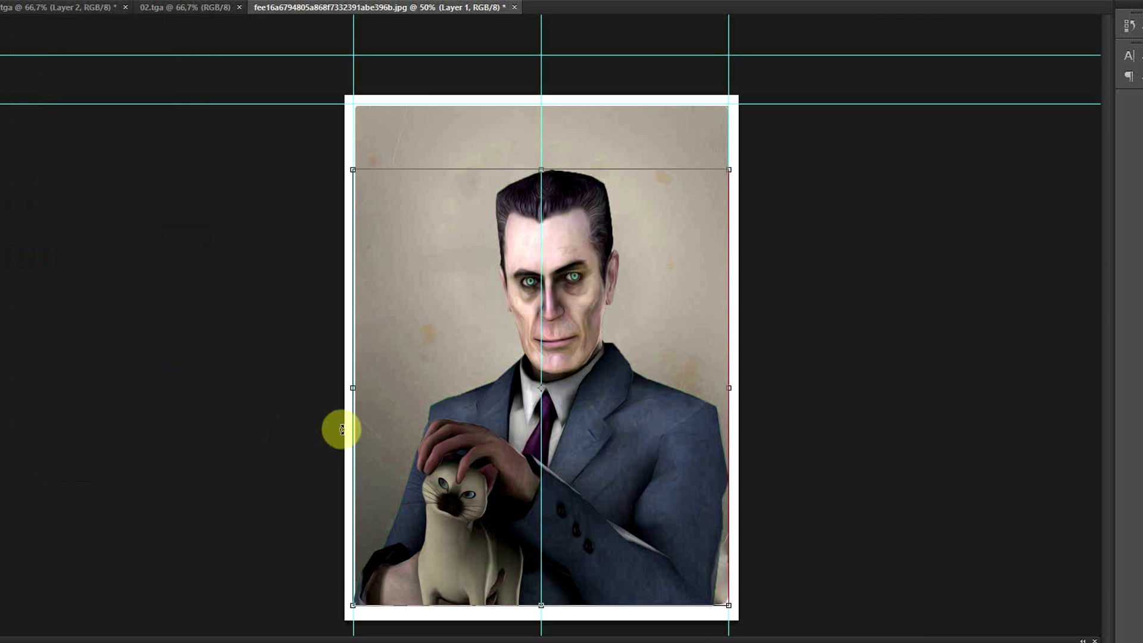
click(322, 574)
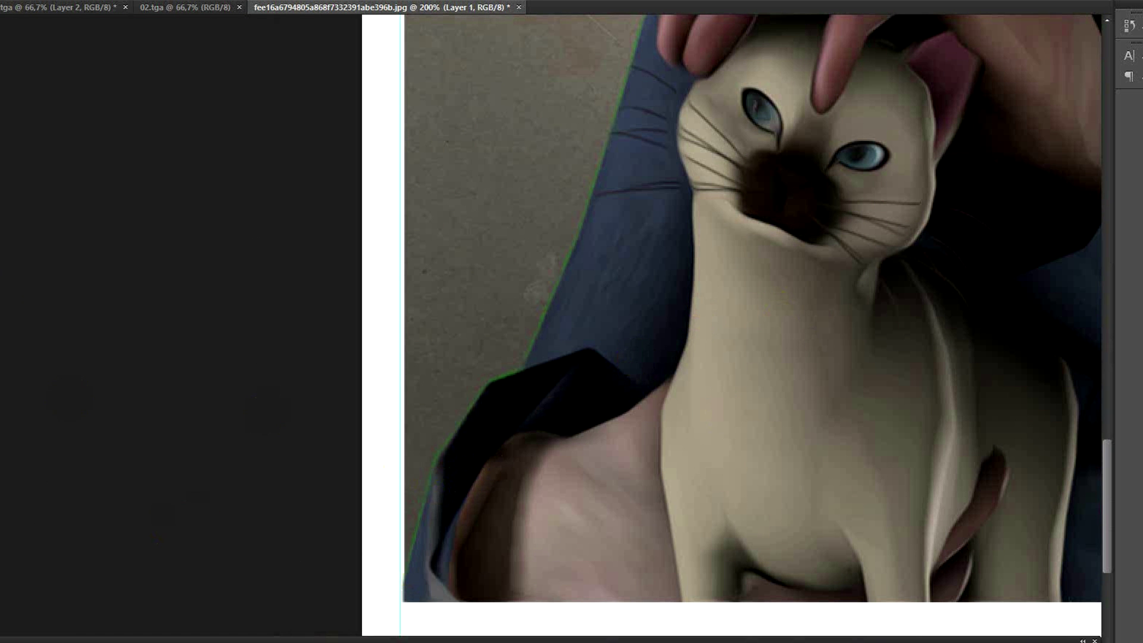
- Adjust the brush size and clean the sleeve's lower corner where it meets the white border
right_click(365, 550)
drag(372, 582, 378, 604)
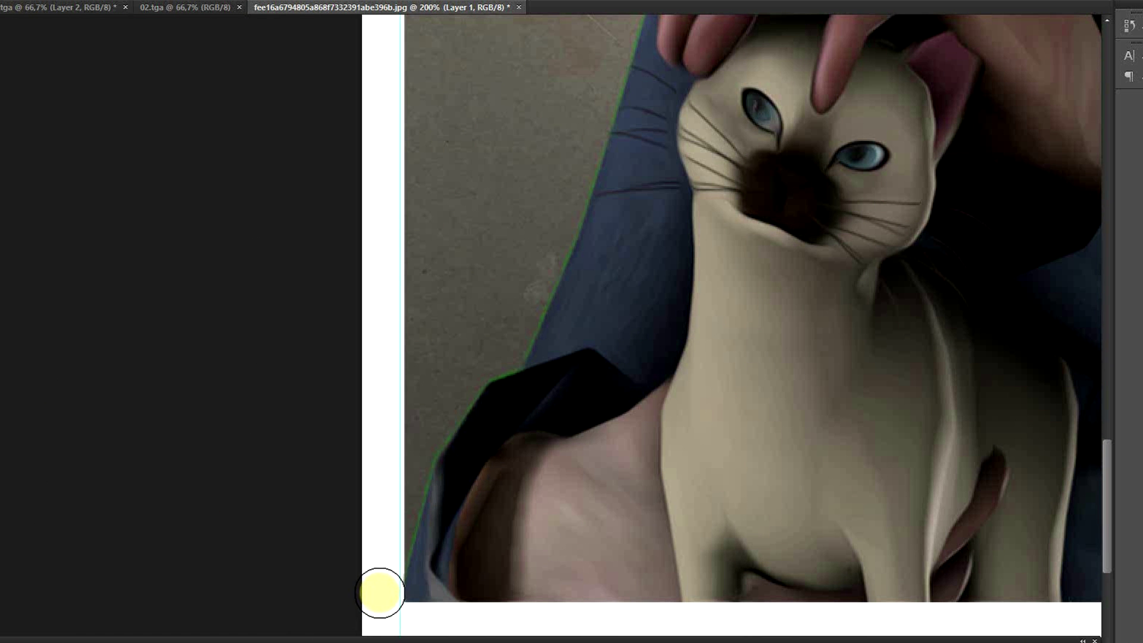
scroll(370, 470, up, 2)
scroll(381, 452, down, 2)
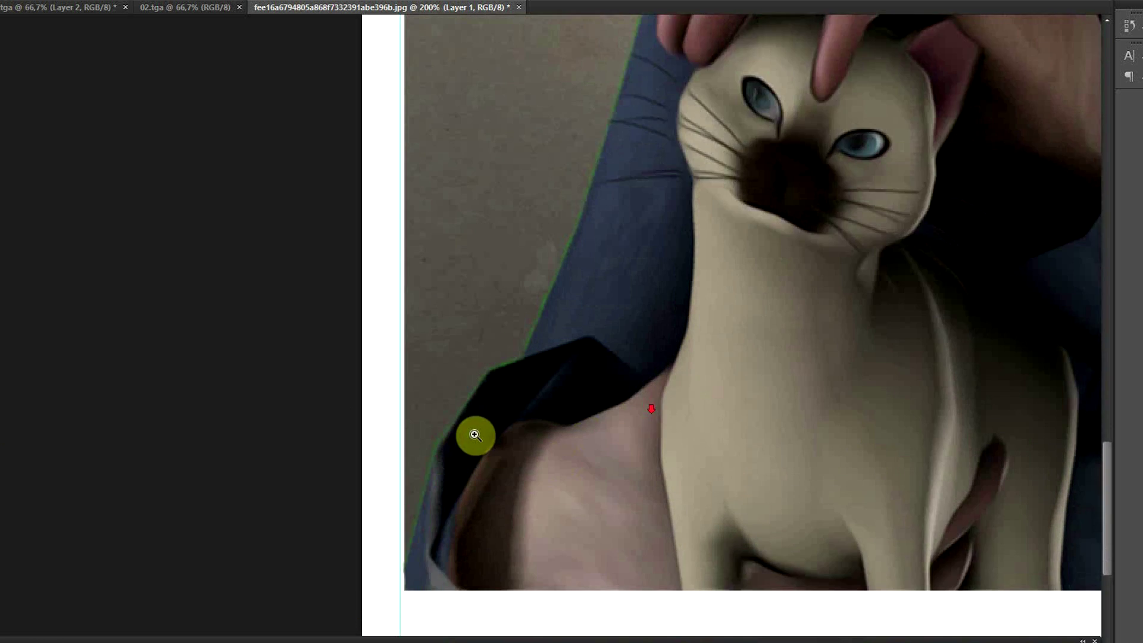
- Set a small brush and remove the green fringe along the dark cuff beside the cat
alt+scroll(405, 488, up, 2)
right_click(665, 286)
drag(687, 319, 681, 320)
click(398, 630)
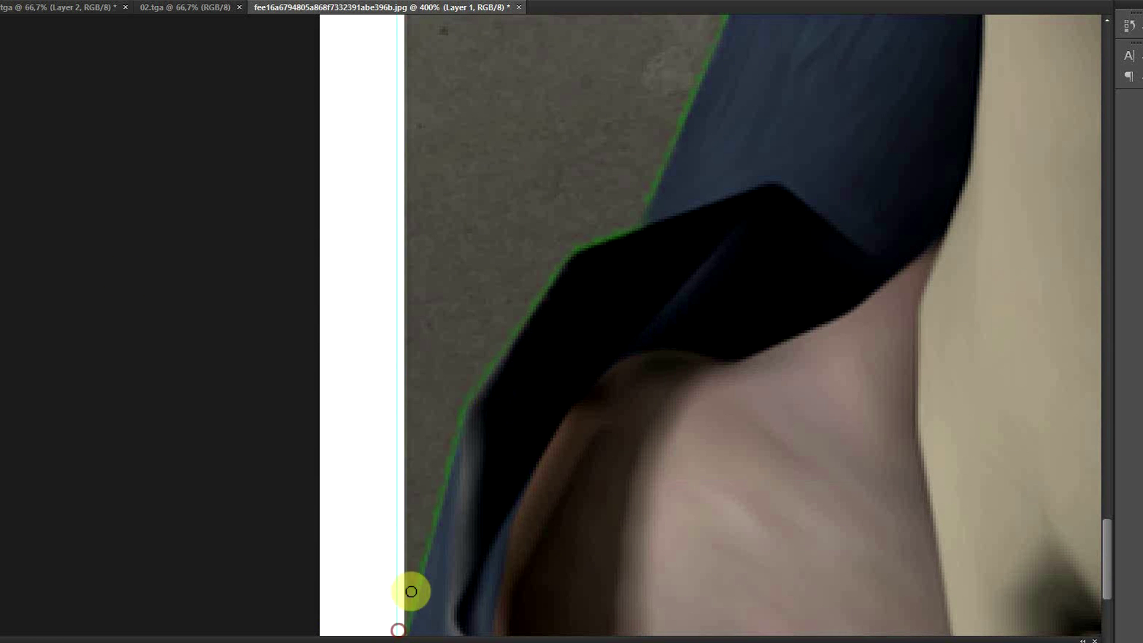
scroll(420, 584, up, 1)
mouse_move(423, 581)
mouse_down()
mouse_move(456, 466)
mouse_move(568, 296)
mouse_move(631, 272)
mouse_up()
- Remove the green fringe along the upper sleeve, from the cuff past the petting fingers to the shoulder corner
scroll(631, 272, up, 3)
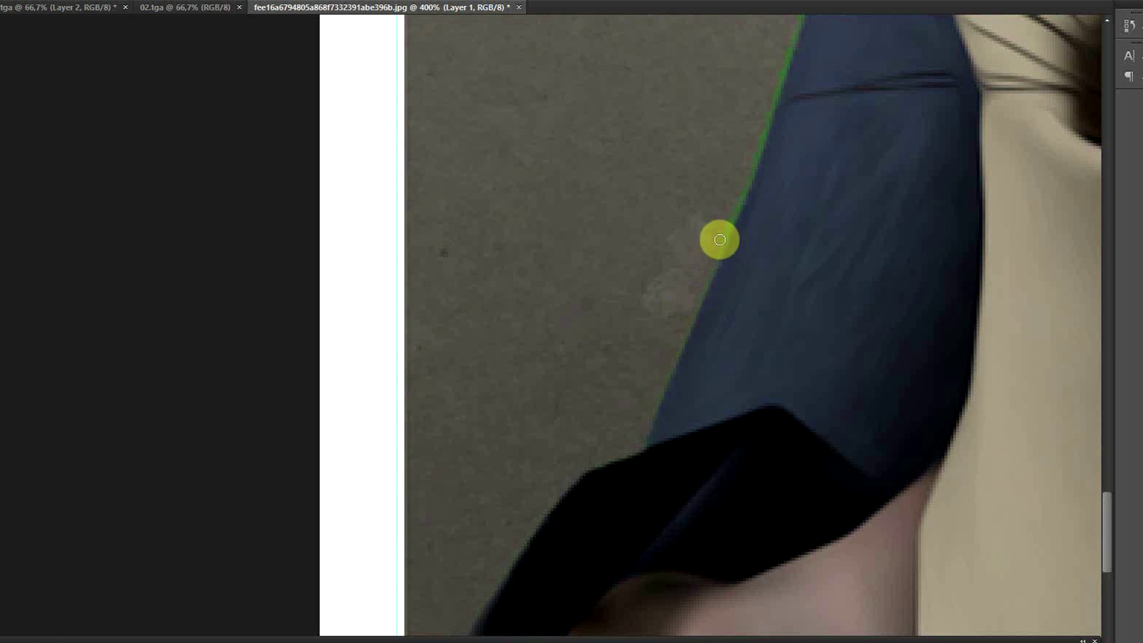
scroll(630, 441, up, 5)
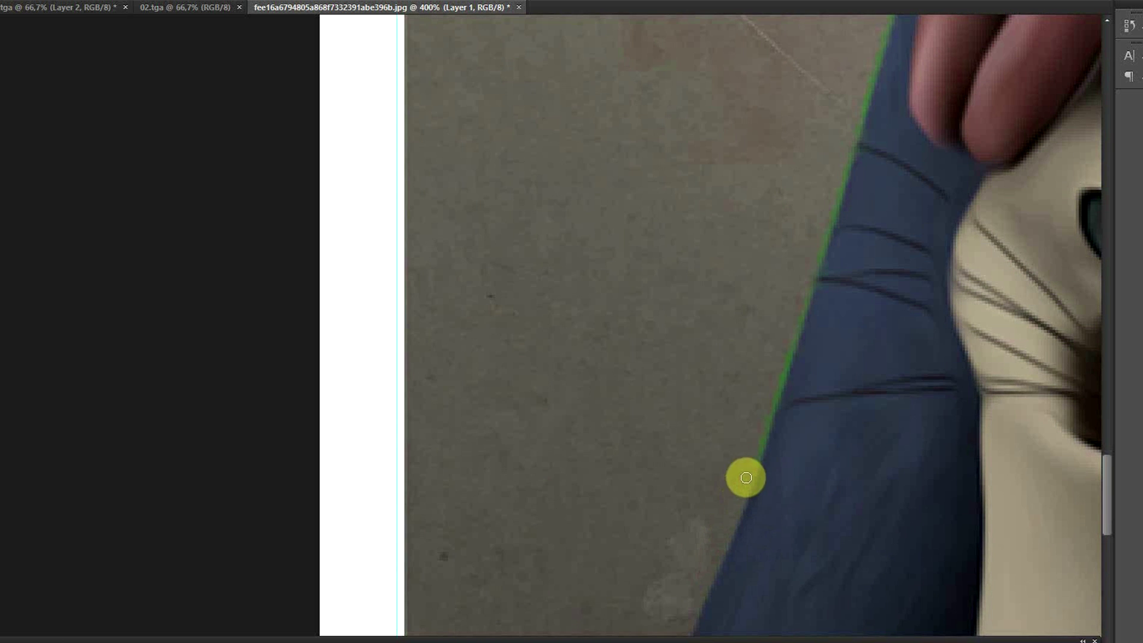
scroll(833, 196, up, 3)
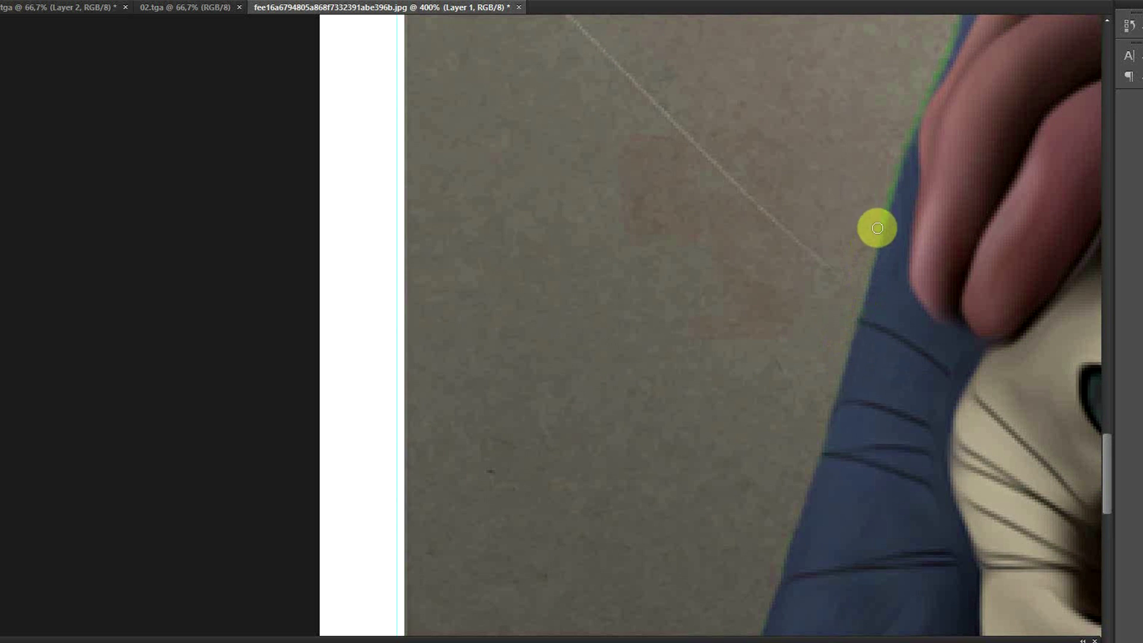
scroll(877, 228, up, 5)
alt+scroll(988, 497, down, 7)
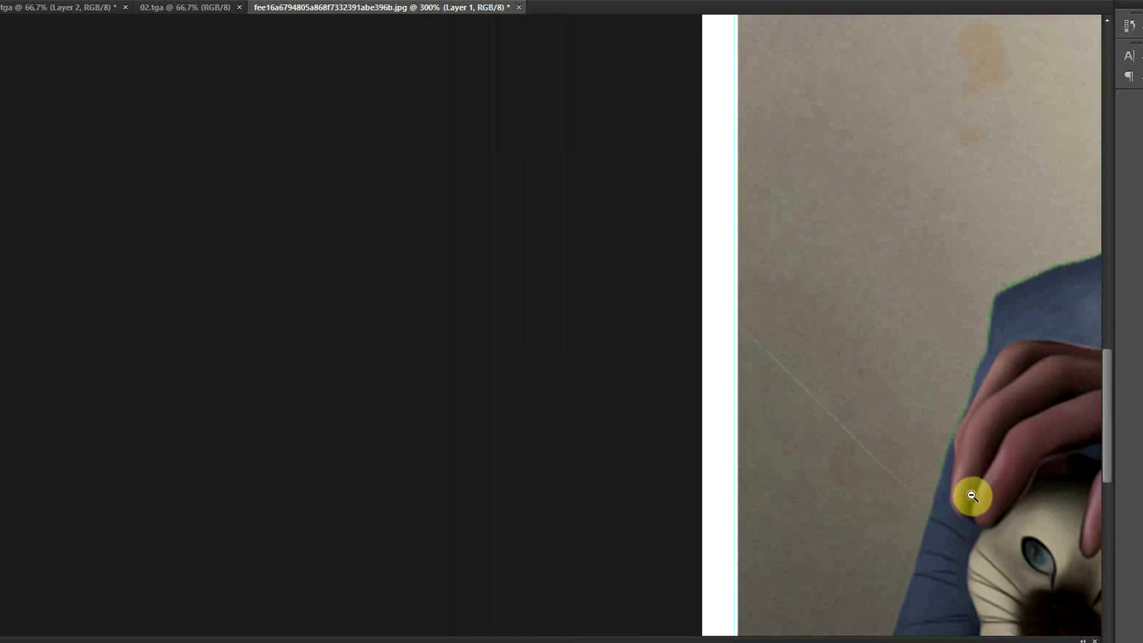
alt+scroll(502, 393, up, 5)
scroll(404, 428, down, 3)
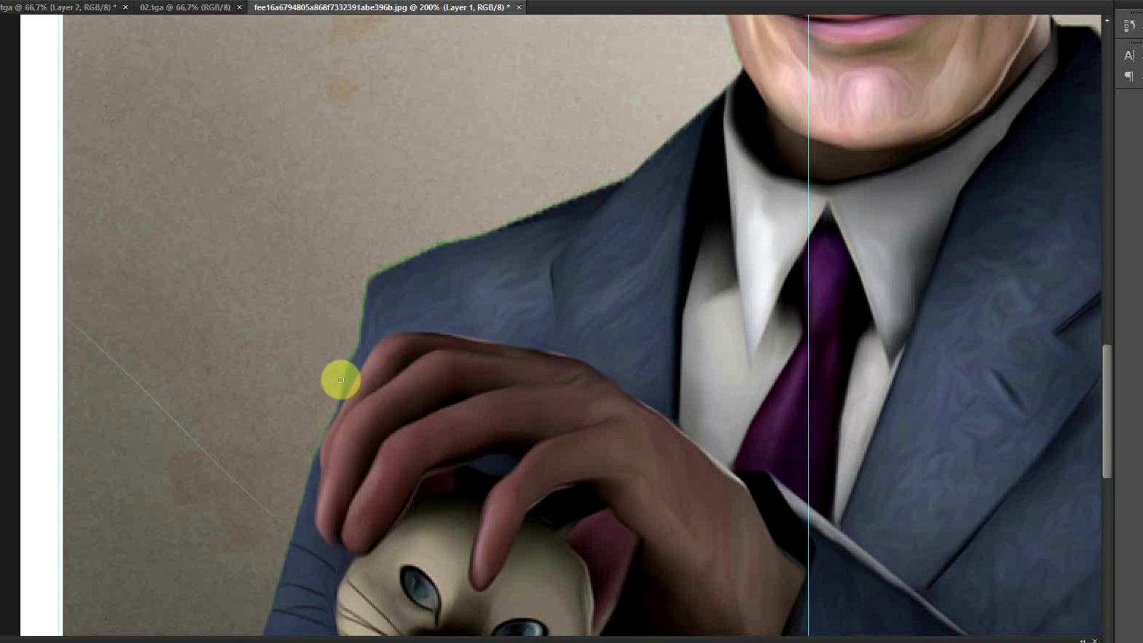
drag(360, 322, 369, 271)
- Adjust the brush size and remove the green fringe along the top of the shoulder above the petting hand
scroll(488, 342, down, 3)
scroll(488, 341, up, 6)
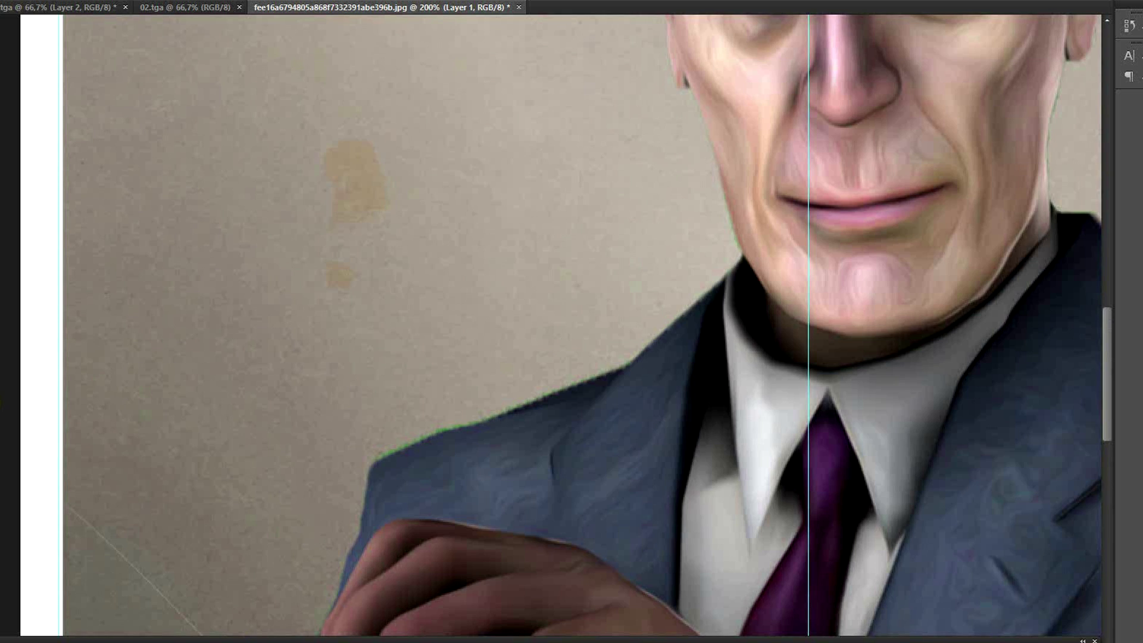
alt+scroll(445, 422, up, 2)
right_click(381, 446)
click(403, 486)
click(334, 471)
right_click(367, 447)
click(385, 486)
mouse_move(300, 490)
mouse_down()
mouse_move(407, 439)
mouse_move(814, 294)
mouse_up()
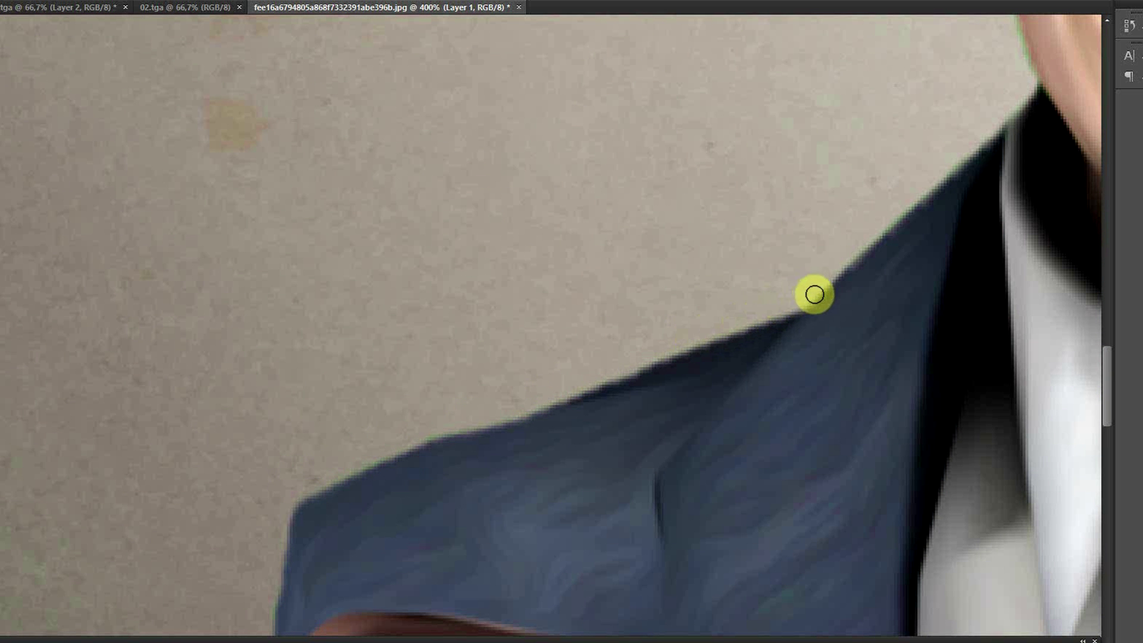
- Adjust the brush size and clean up the remaining fringe along Gman's jaw above that shoulder
alt+scroll(714, 169, down, 3)
alt+scroll(738, 131, up, 2)
right_click(873, 334)
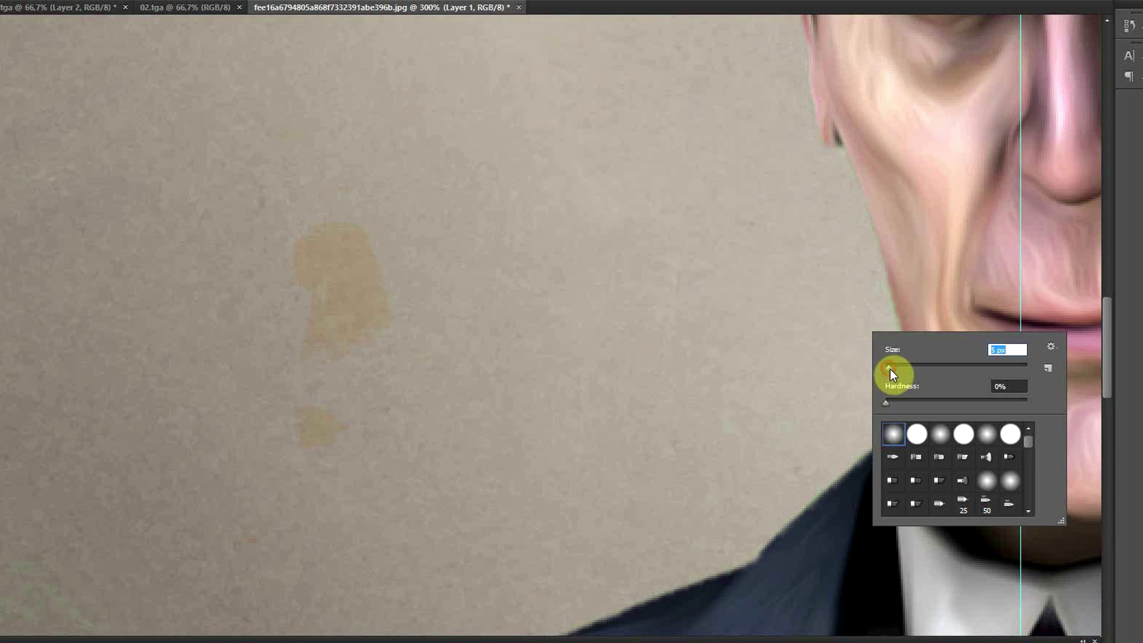
click(891, 375)
click(847, 351)
alt+scroll(876, 334, down, 6)
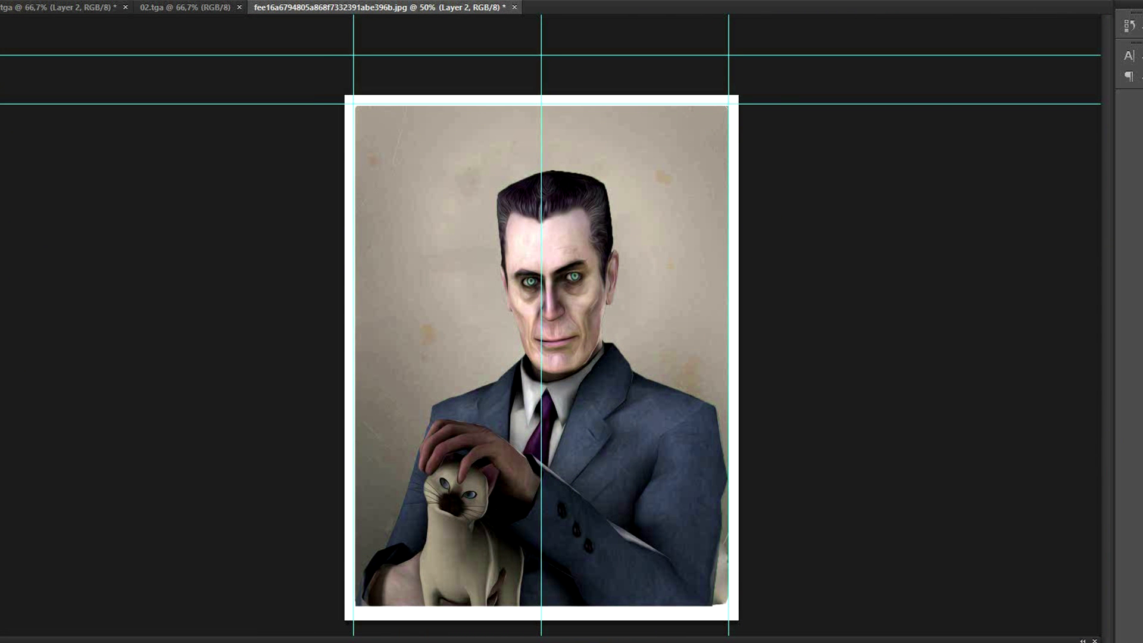
- Fill Layer 2 with orange as a warm tint over the portrait and shrink it with Free Transform inside the white border
key(alt+BackSpace)
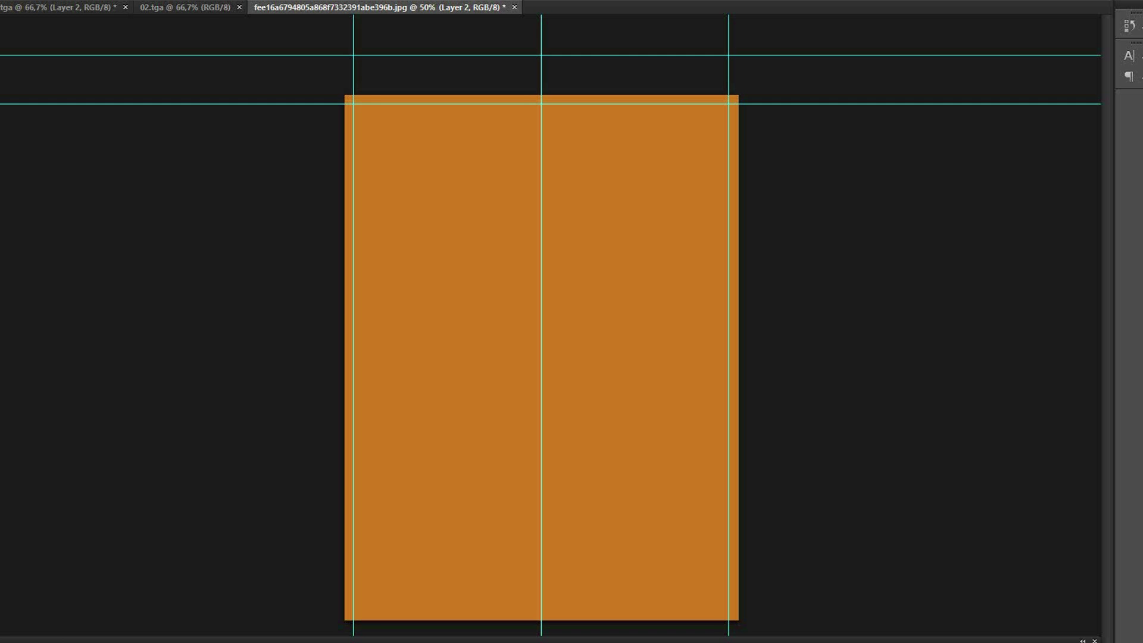
click(650, 232)
key(alt+e)
key(ctrl+z)
click(547, 256)
key(ctrl+t)
mouse_move(738, 96)
alt+mouse_down()
mouse_move(716, 119)
mouse_move(723, 110)
alt+mouse_up()
key(Return)
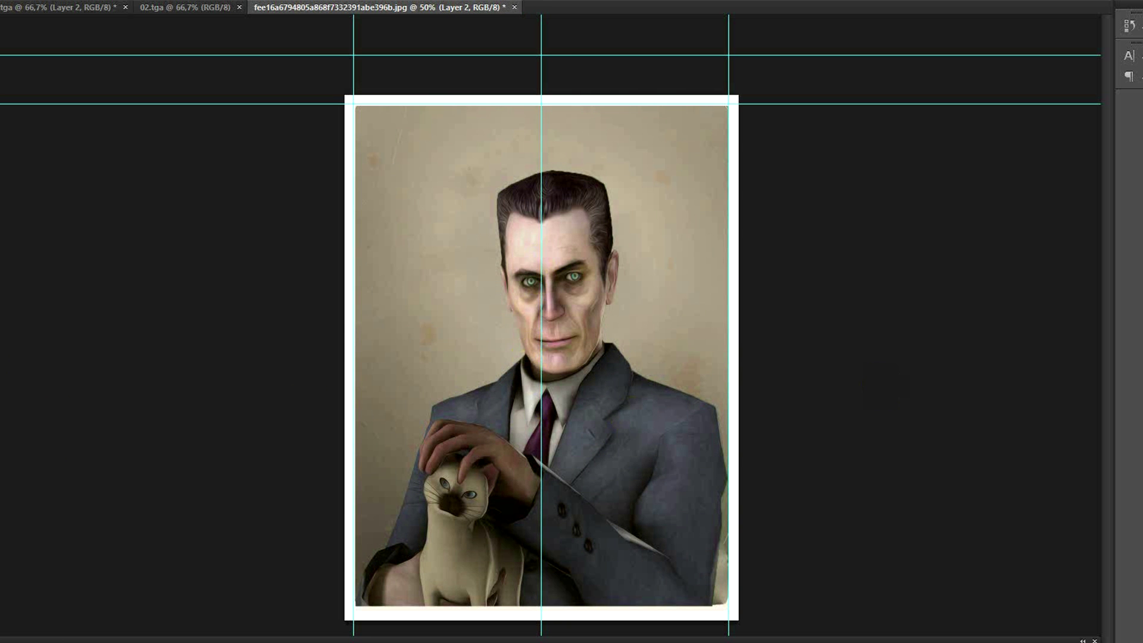
- Adjust the soft brush size and retouch both of Gman's eyes on Layer 1
alt+scroll(567, 267, up, 4)
right_click(703, 333)
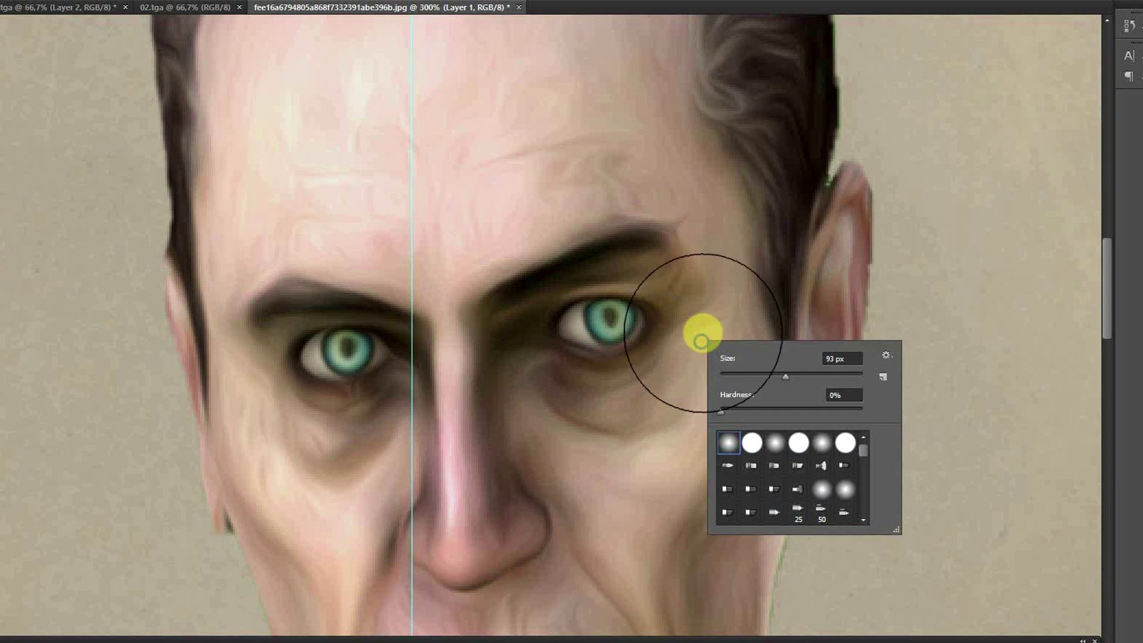
click(594, 319)
click(348, 352)
- Retouch the cat's eyes with the soft brush and review the whole portrait
scroll(485, 418, down, 20)
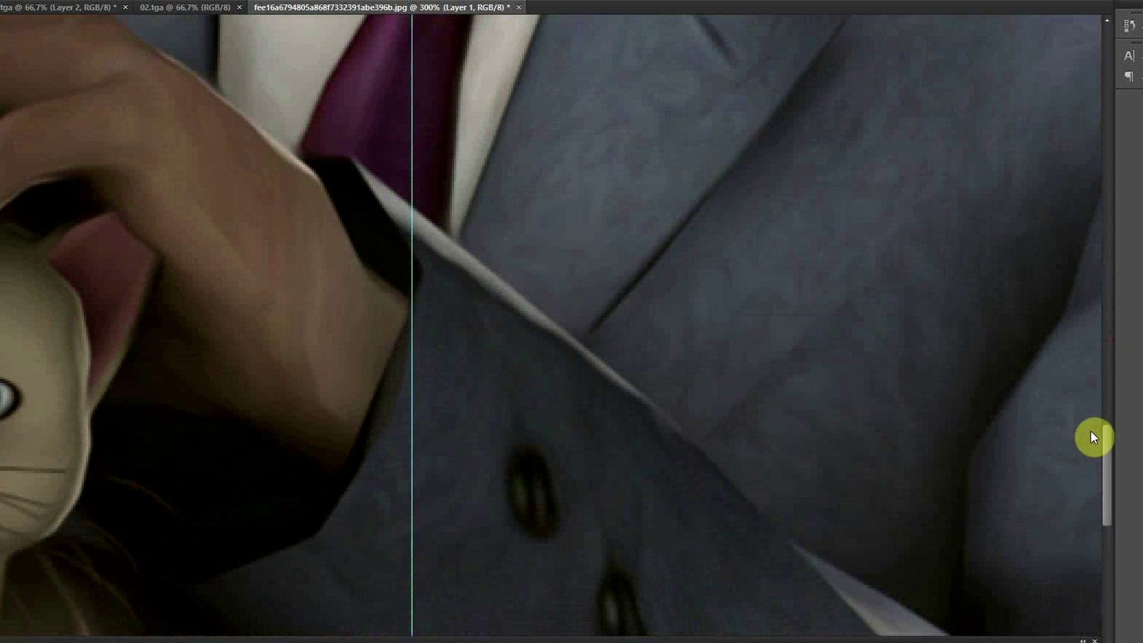
scroll(1093, 436, up, 1)
ctrl+drag(134, 419, 41, 409)
ctrl+click(39, 425)
ctrl+click(45, 434)
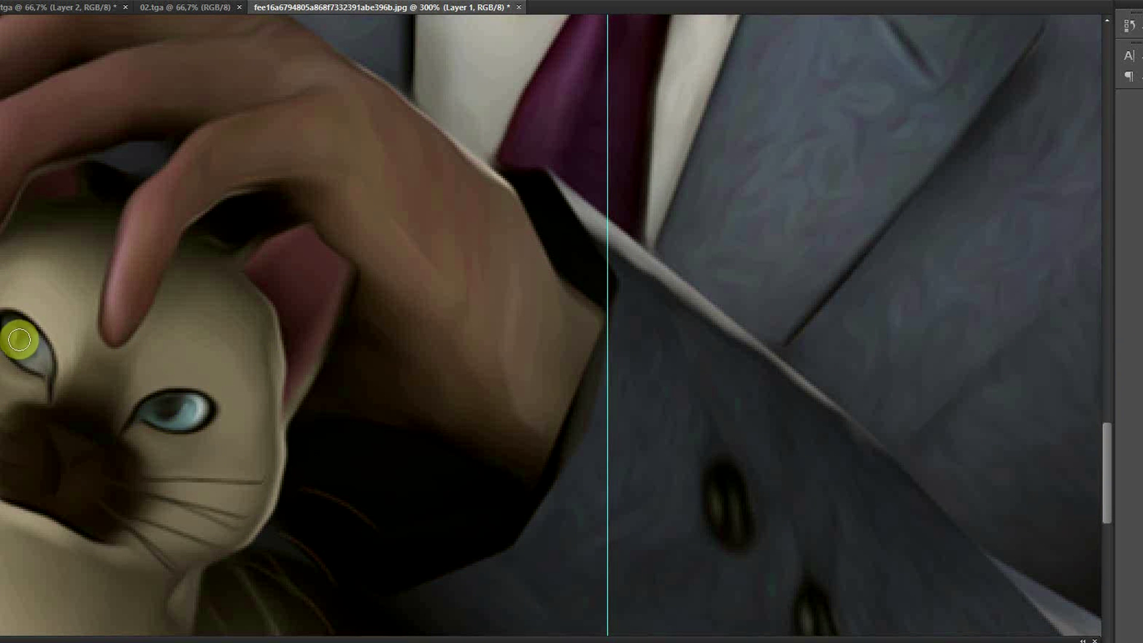
alt+scroll(479, 247, down, 5)
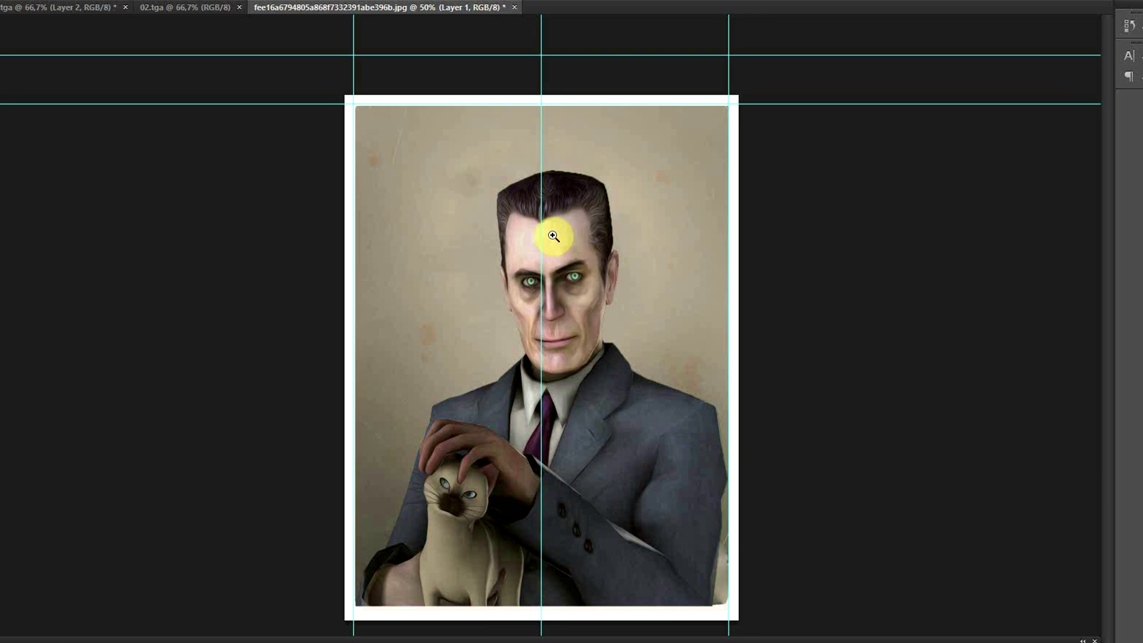
alt+scroll(554, 236, up, 1)
scroll(674, 301, down, 2)
alt+scroll(480, 166, down, 1)
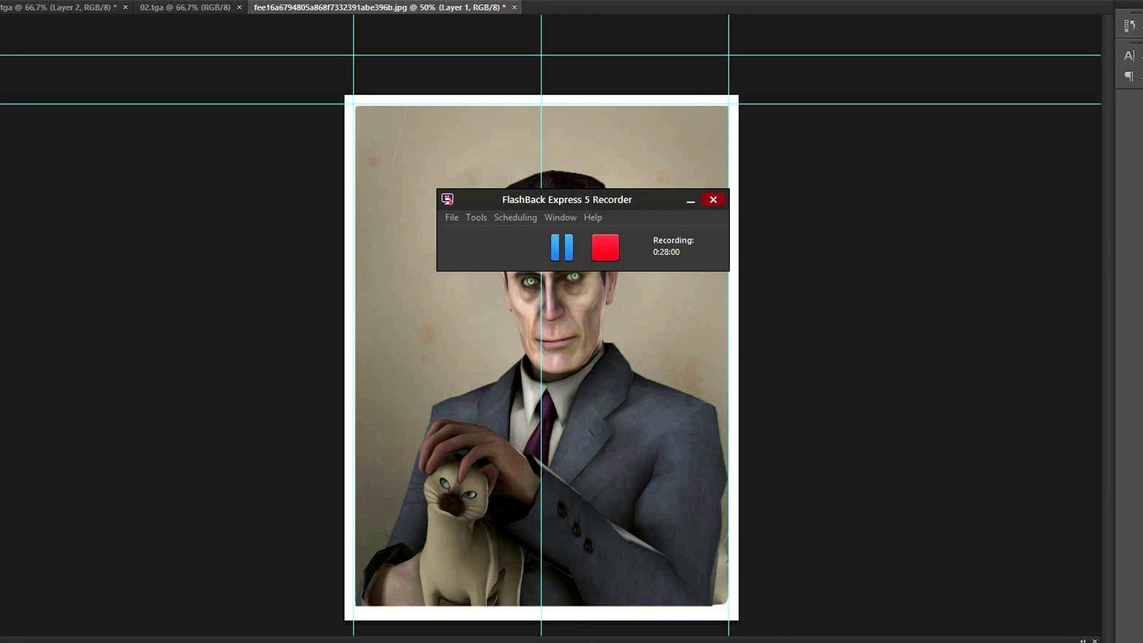
- Select all the portrait's layers and merge them into one
click(182, 0)
key(Escape)
shift+click(1141, 538)
right_click(1141, 539)
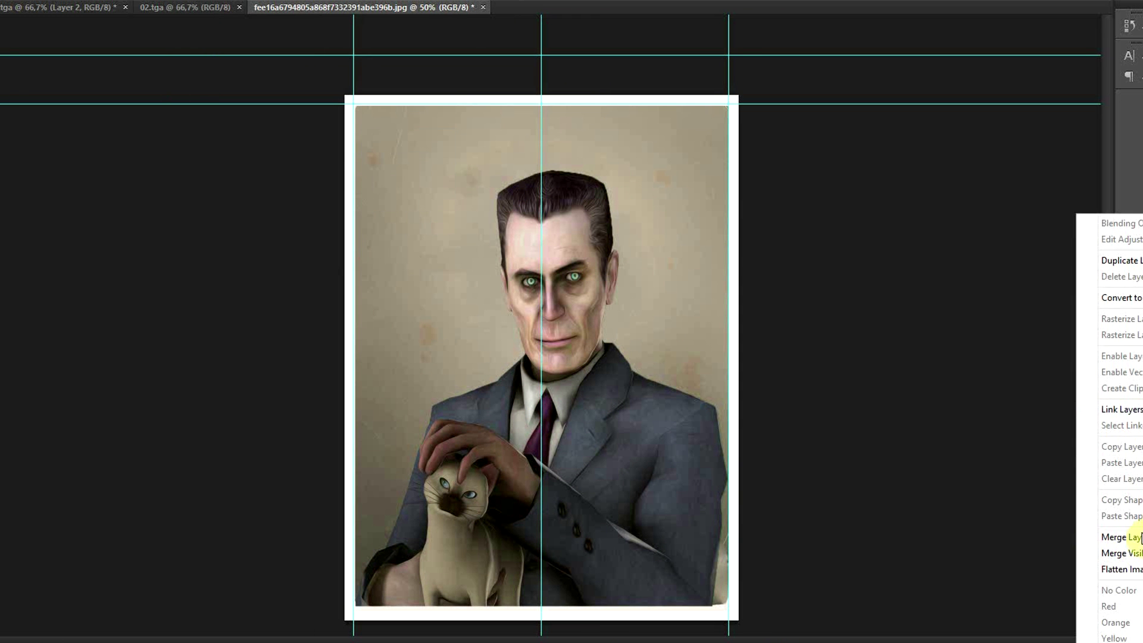
click(1138, 537)
- Try adding Gaussian noise at 4.80% to the merged portrait and check the grain up close
click(179, 0)
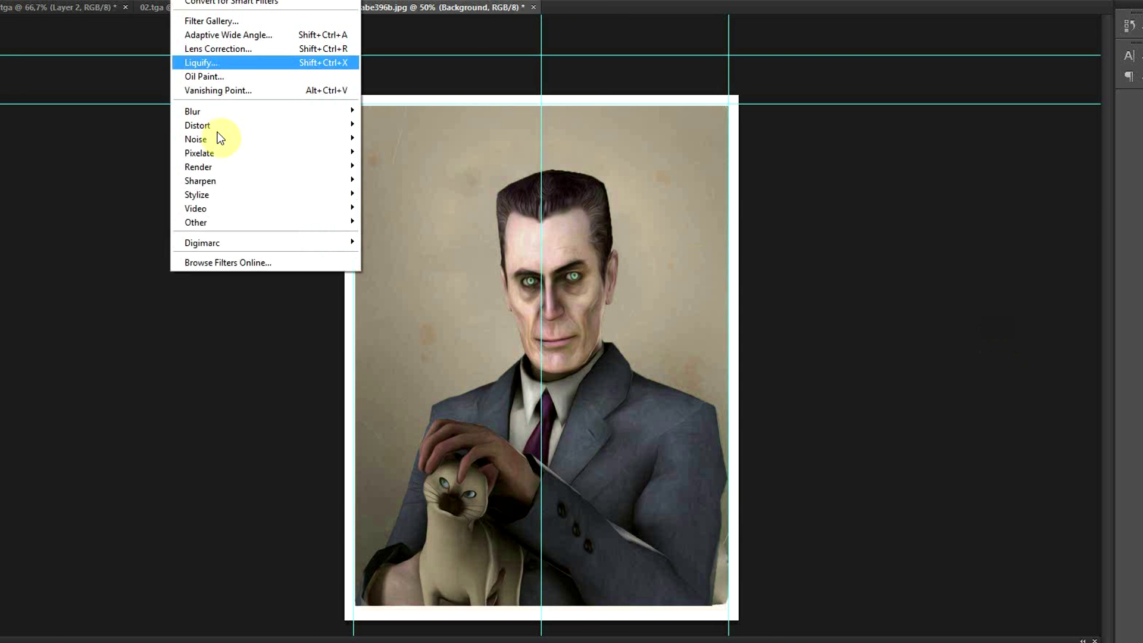
mouse_move(286, 144)
click(395, 137)
click(649, 288)
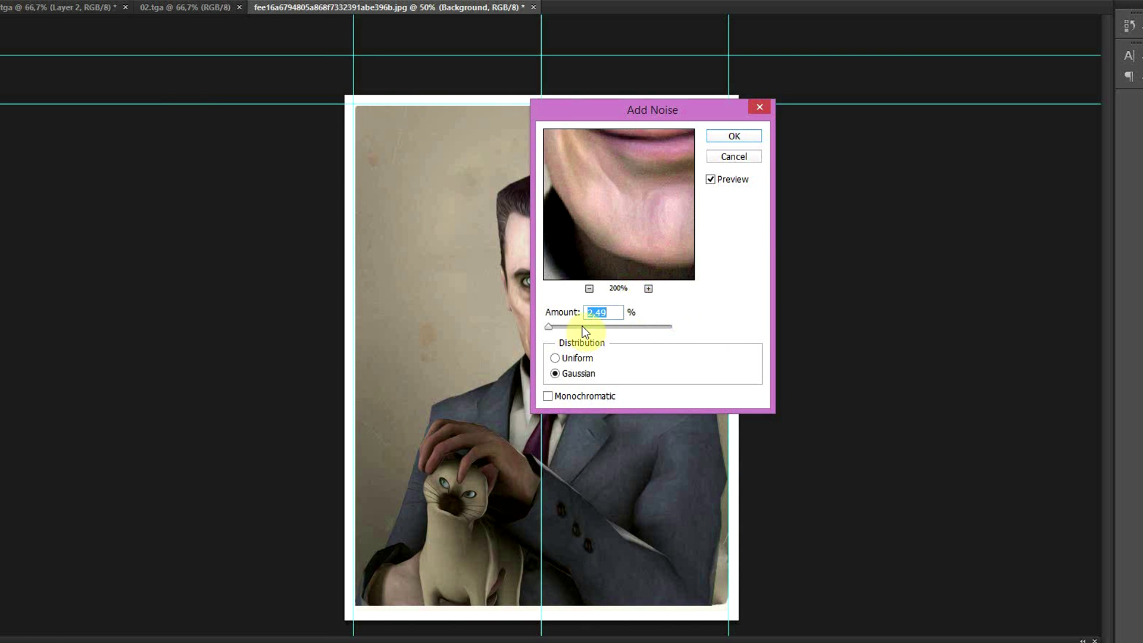
drag(581, 332, 548, 328)
drag(658, 110, 893, 196)
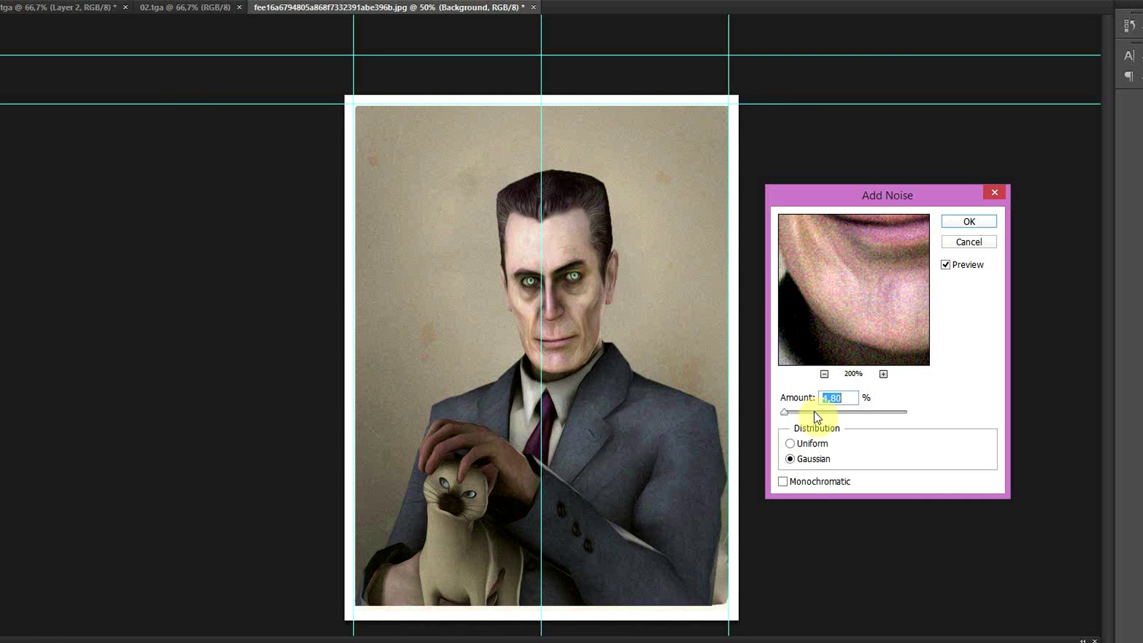
click(953, 219)
scroll(523, 252, up, 3)
scroll(671, 339, down, 4)
scroll(815, 348, up, 1)
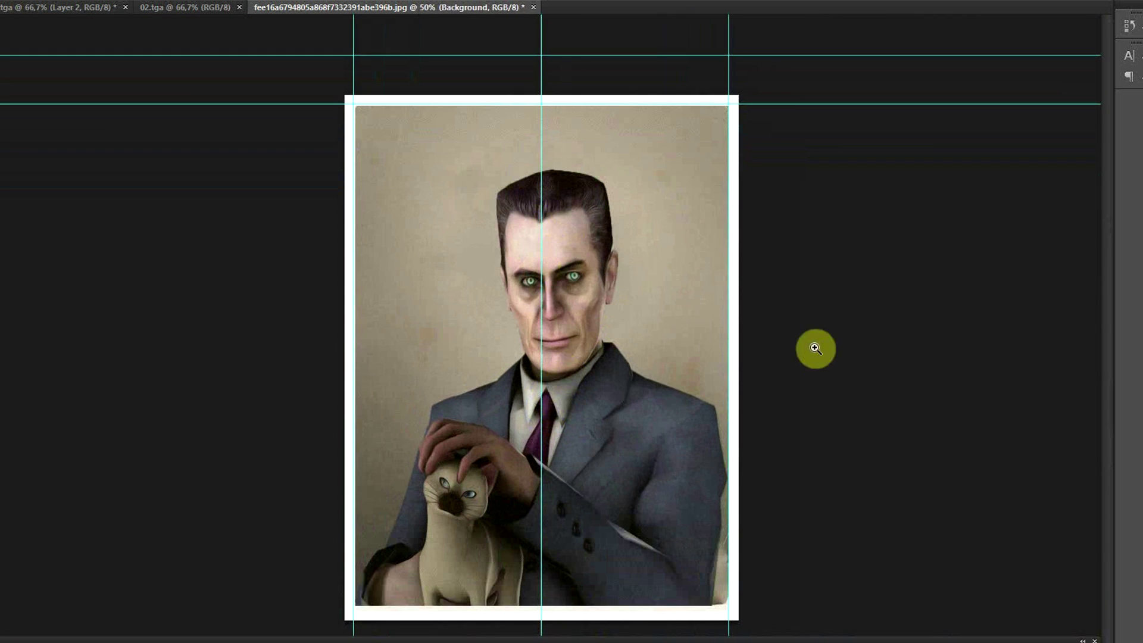
- Use Free Transform to narrow Gman and the cat on Layer 1 slightly and symmetrically about their centre
click(16, 1)
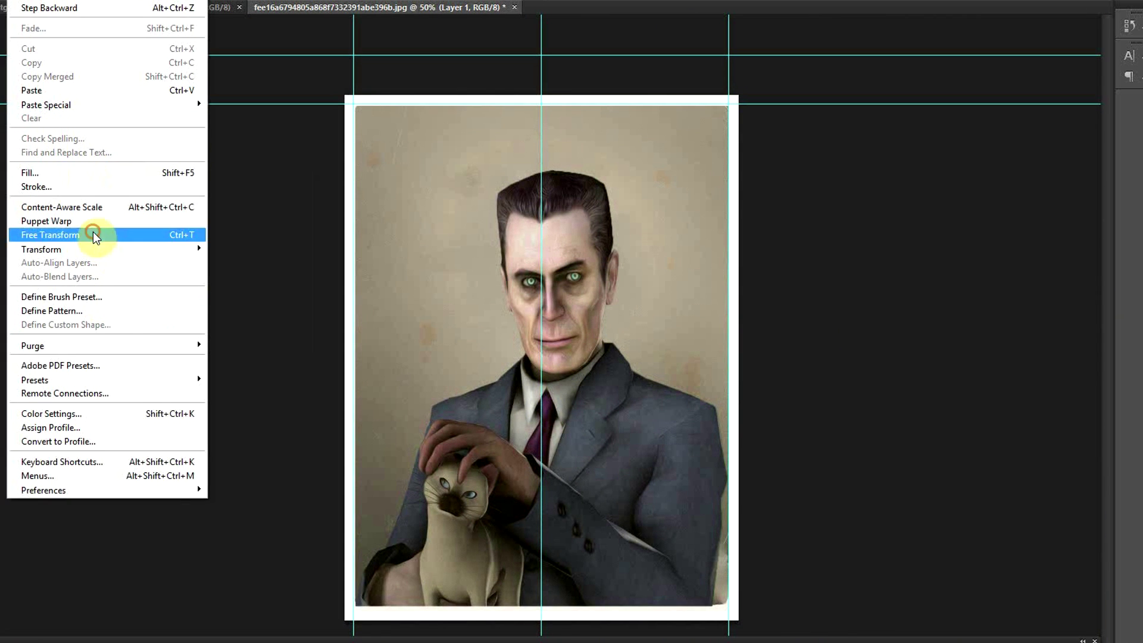
click(94, 234)
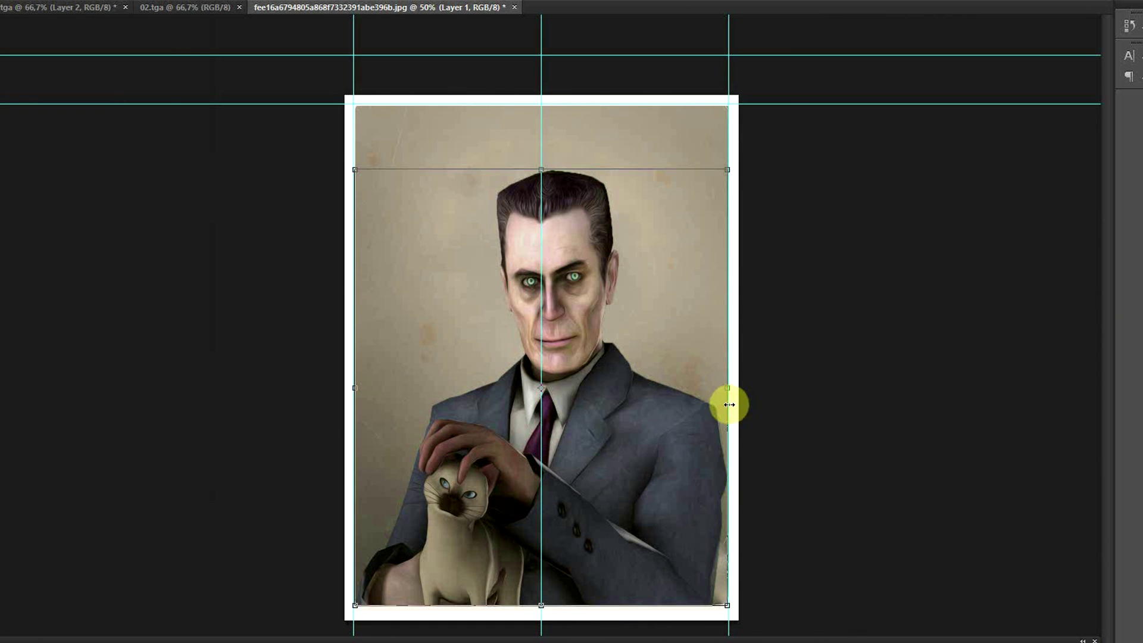
alt+drag(727, 607, 727, 611)
key(ctrl+z)
alt+drag(727, 388, 721, 391)
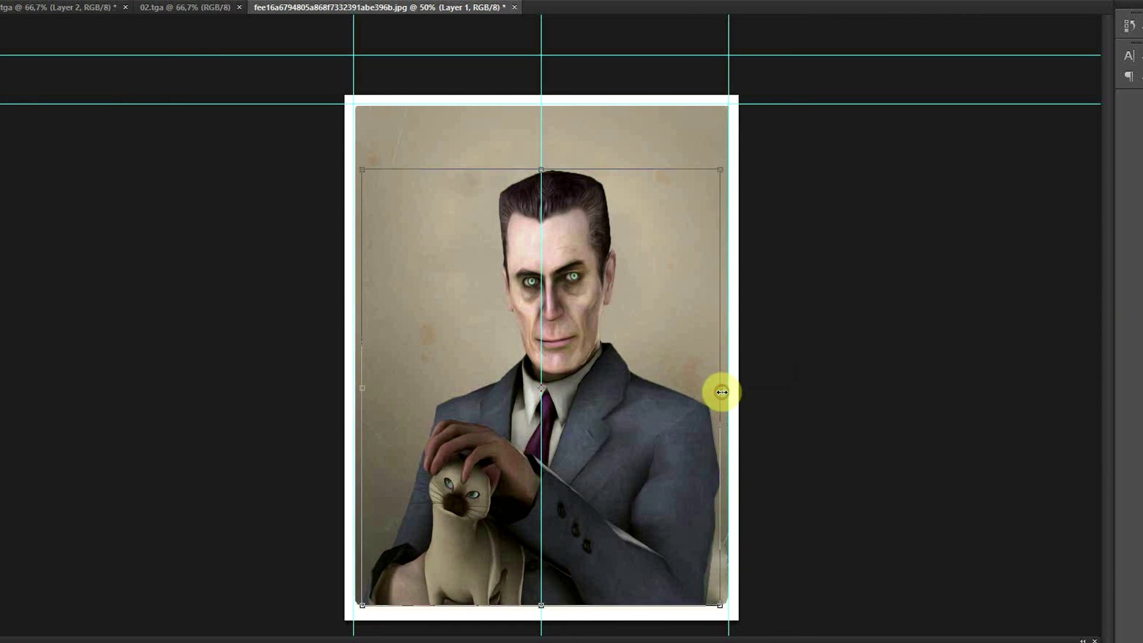
key(Return)
- Nudge Gman and the cat on Layer 1 slightly with Free Transform, aligning them with the picture's lower edge
scroll(520, 604, up, 3)
scroll(486, 360, down, 1)
click(16, 1)
click(95, 235)
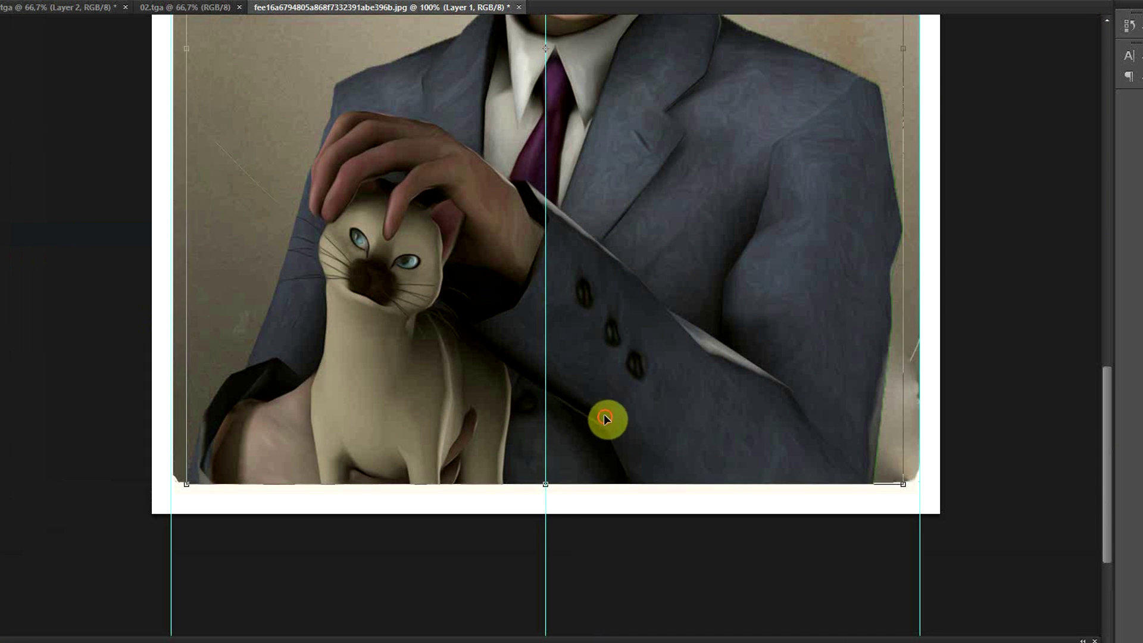
drag(604, 414, 603, 414)
key(Return)
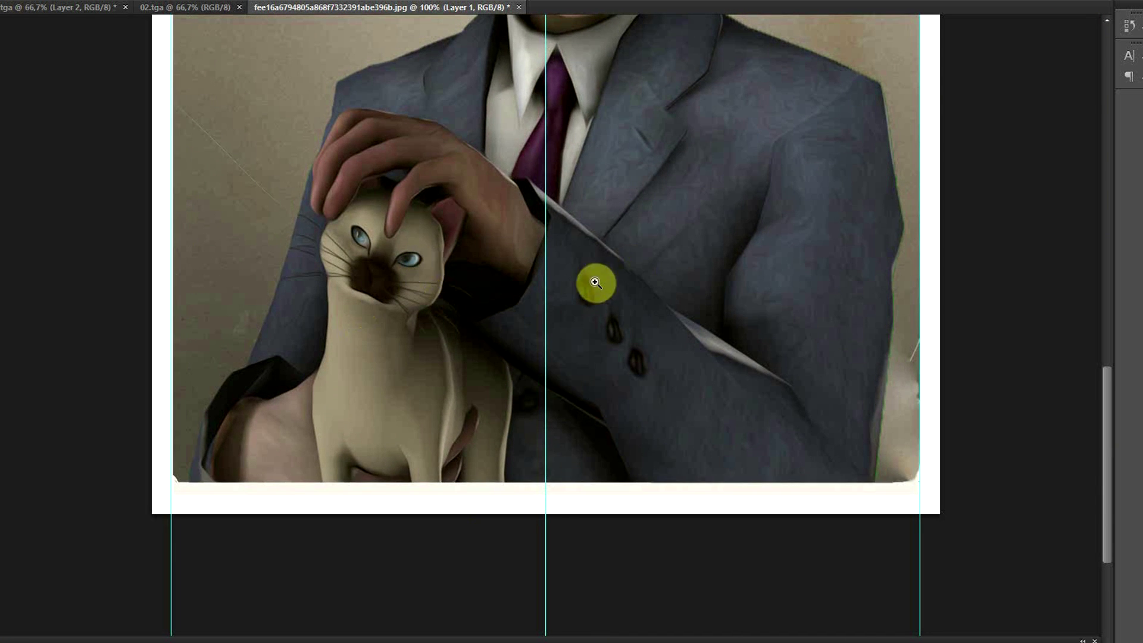
- Merge the adjusted Gman layer and the backdrop into a single layer
scroll(594, 282, down, 2)
click(179, 1)
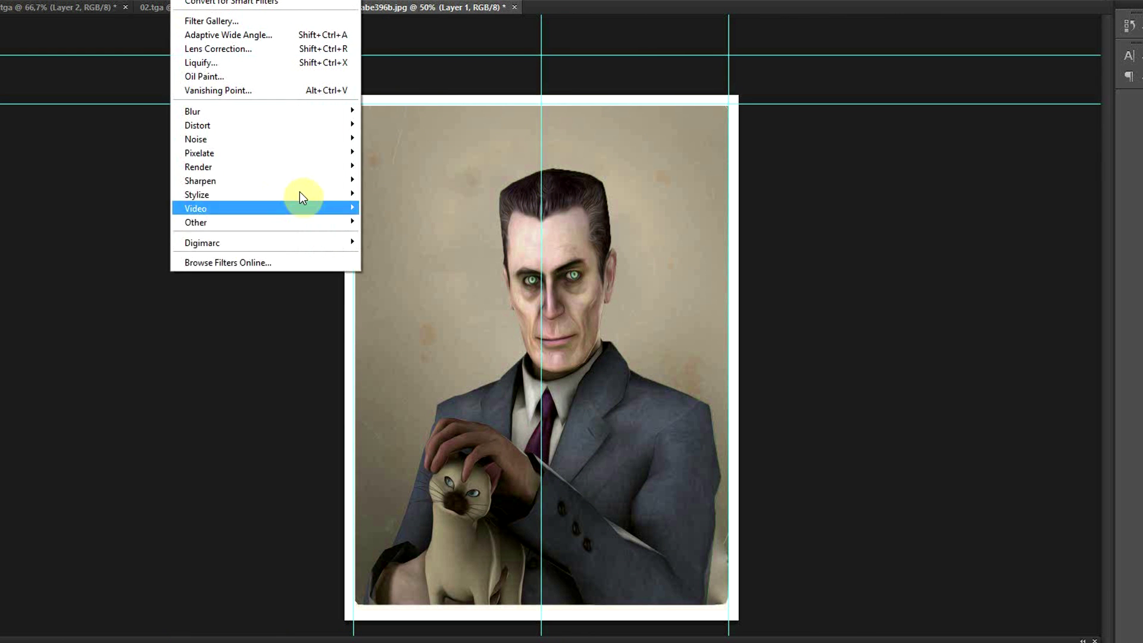
click(563, 145)
right_click(1141, 446)
click(1141, 537)
- Add Gaussian noise at 5.1% to the merged portrait and check the grain
click(178, 1)
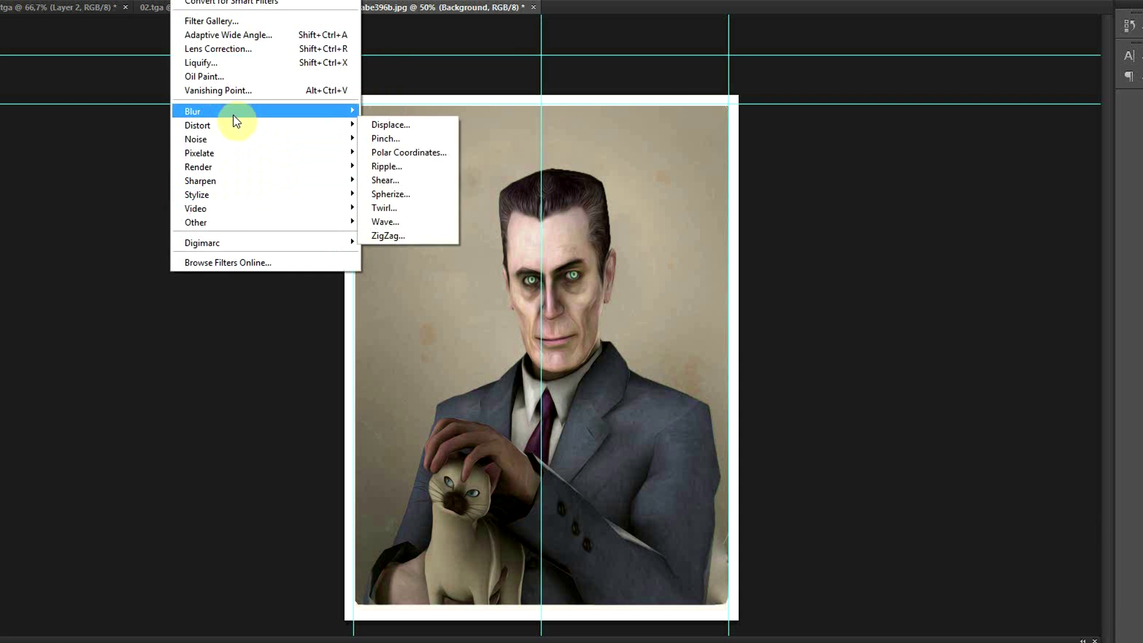
click(381, 135)
key(BackSpace)
key(BackSpace)
key(BackSpace)
text(5,2)
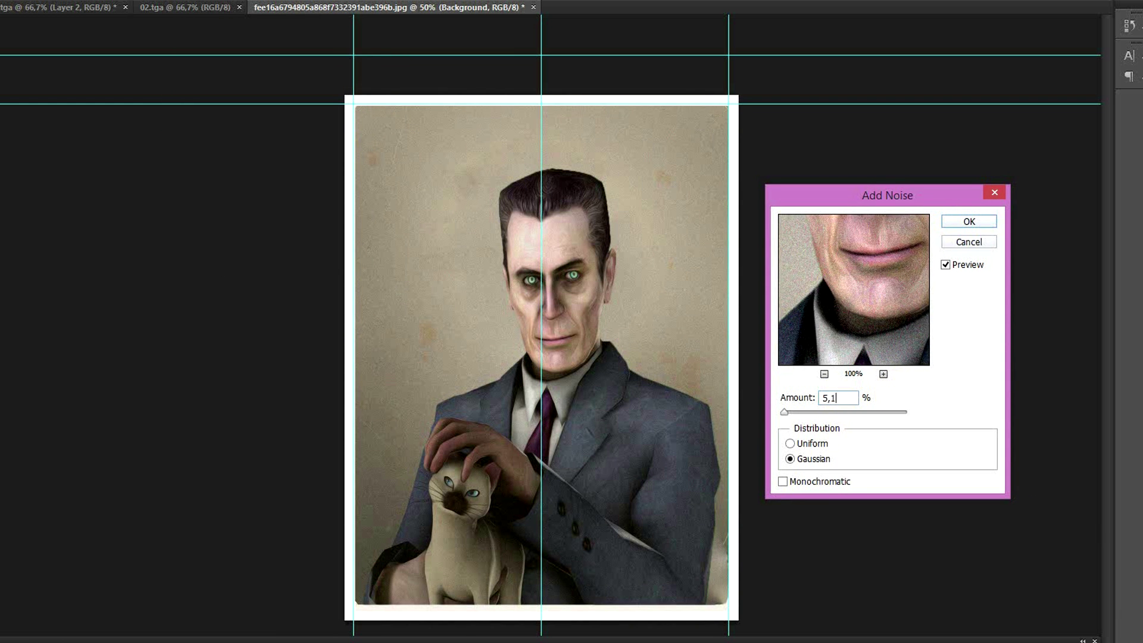
key(Return)
scroll(580, 381, up, 2)
scroll(564, 343, down, 2)
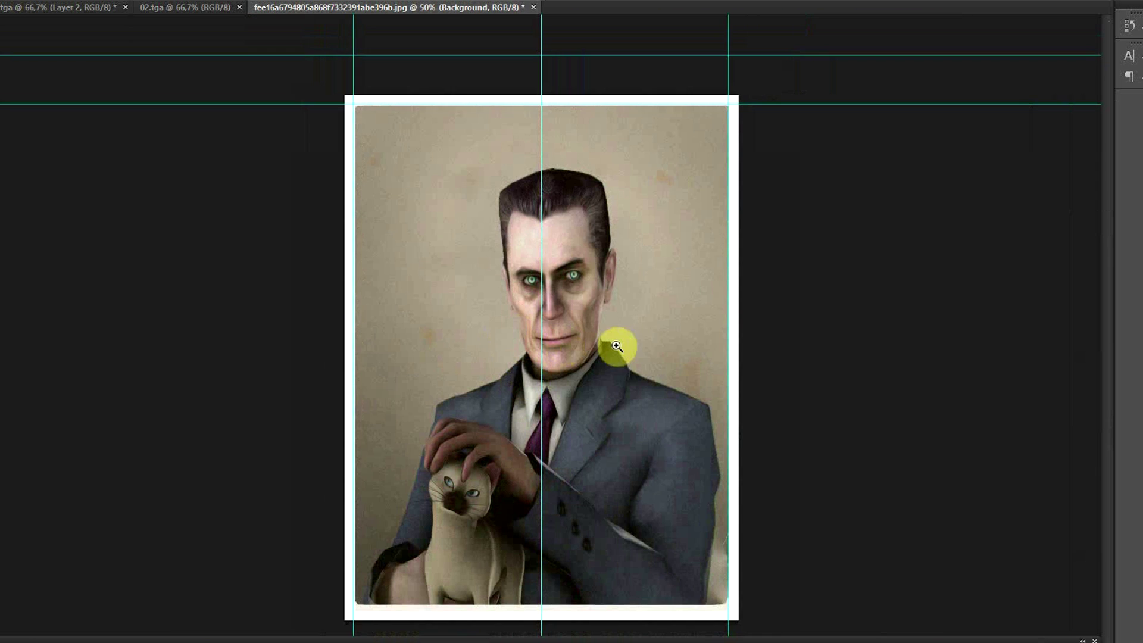
- Undo the trial brush dab and set the soft brush size to 59 px
right_click(679, 539)
click(638, 547)
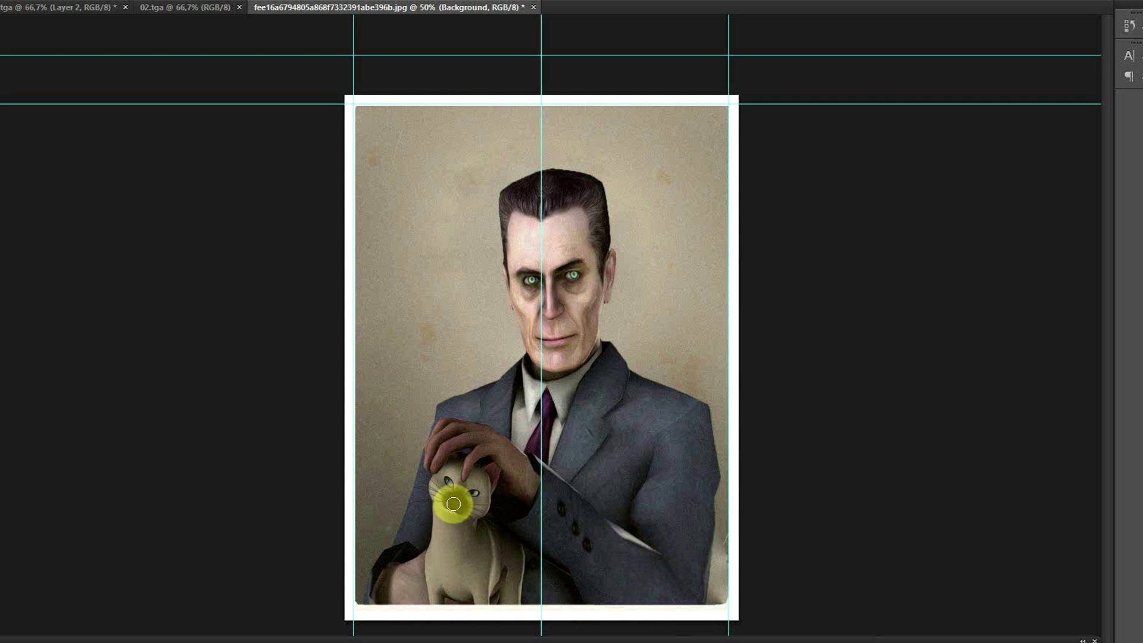
key(ctrl+z)
right_click(452, 564)
right_click(472, 565)
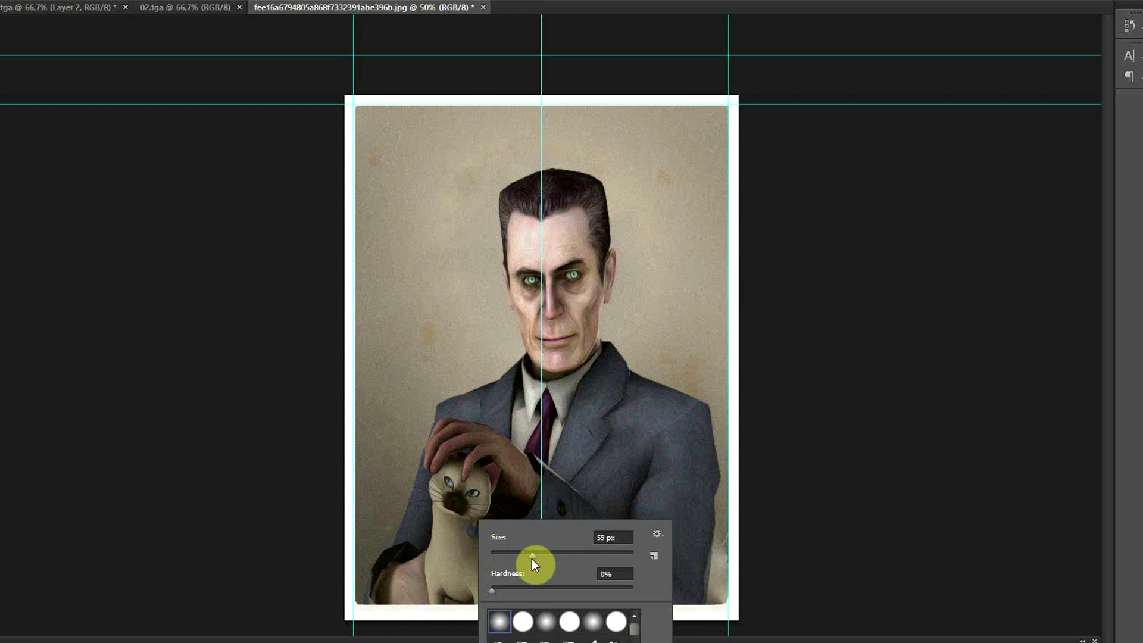
click(531, 558)
click(470, 504)
- Brighten Gman's tie, the cat's back and Gman's hair with soft brush strokes
click(656, 246)
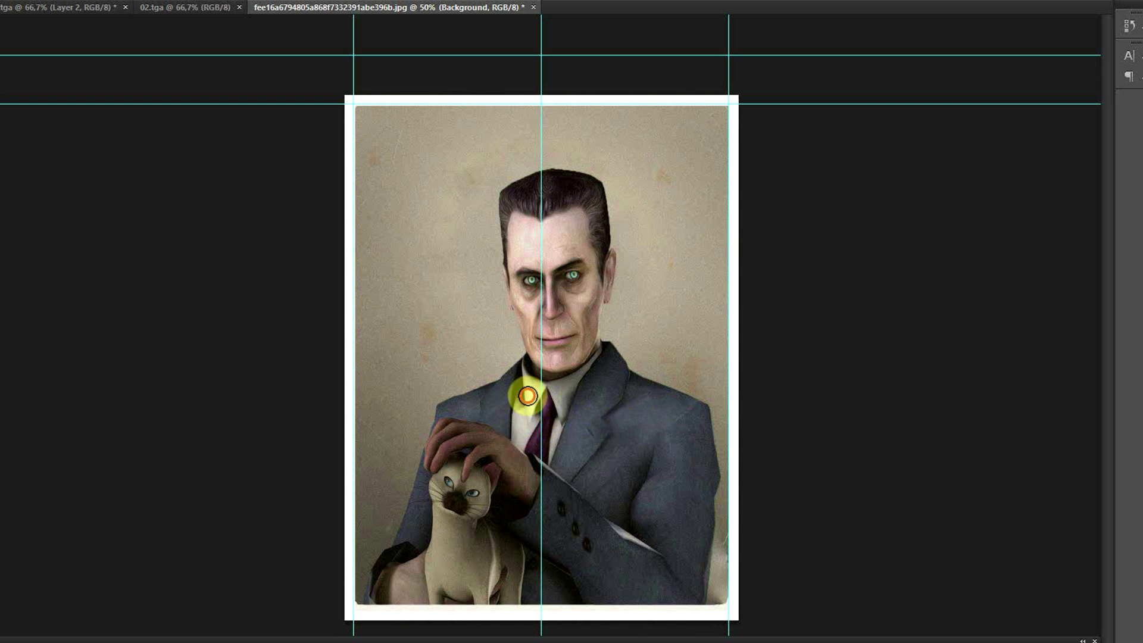
mouse_move(528, 395)
mouse_down()
mouse_move(507, 459)
mouse_move(519, 474)
mouse_up()
drag(513, 560, 509, 641)
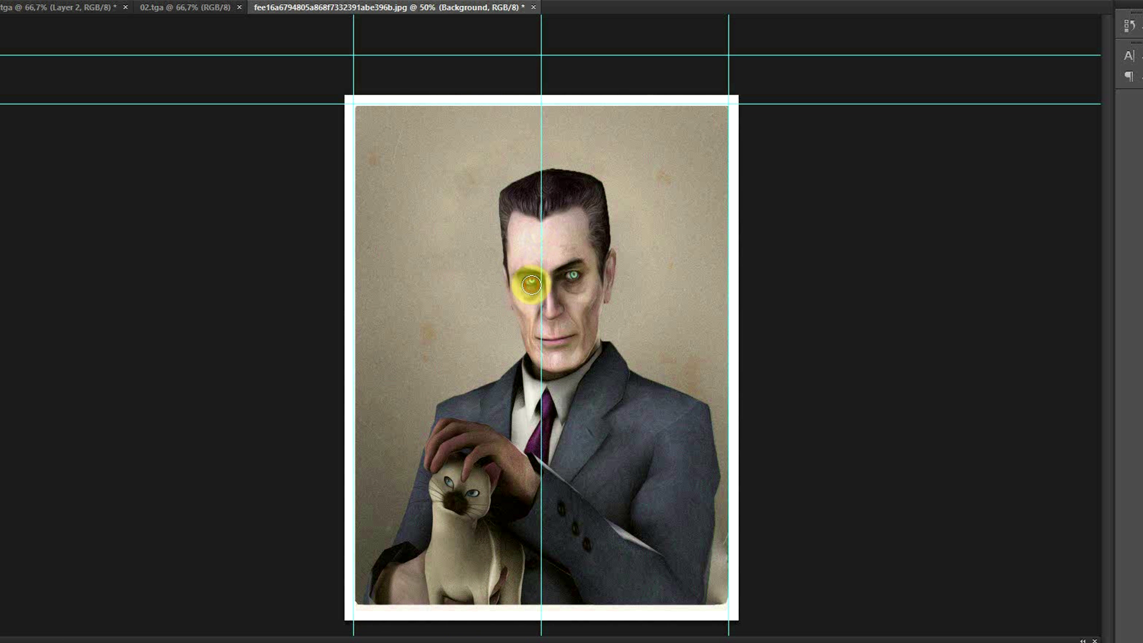
click(553, 197)
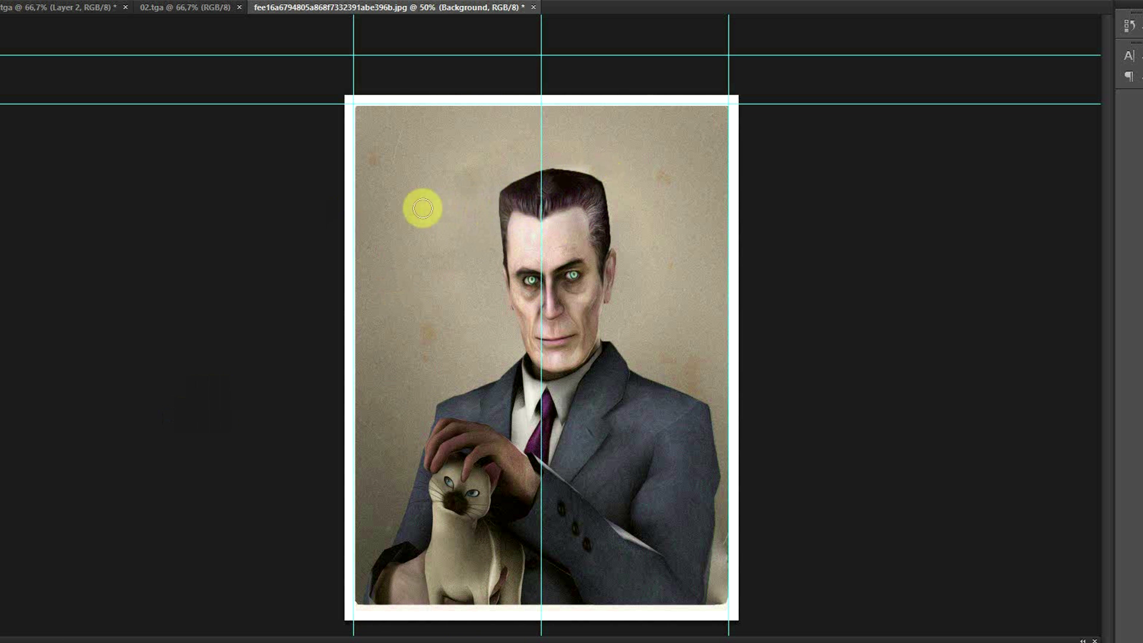